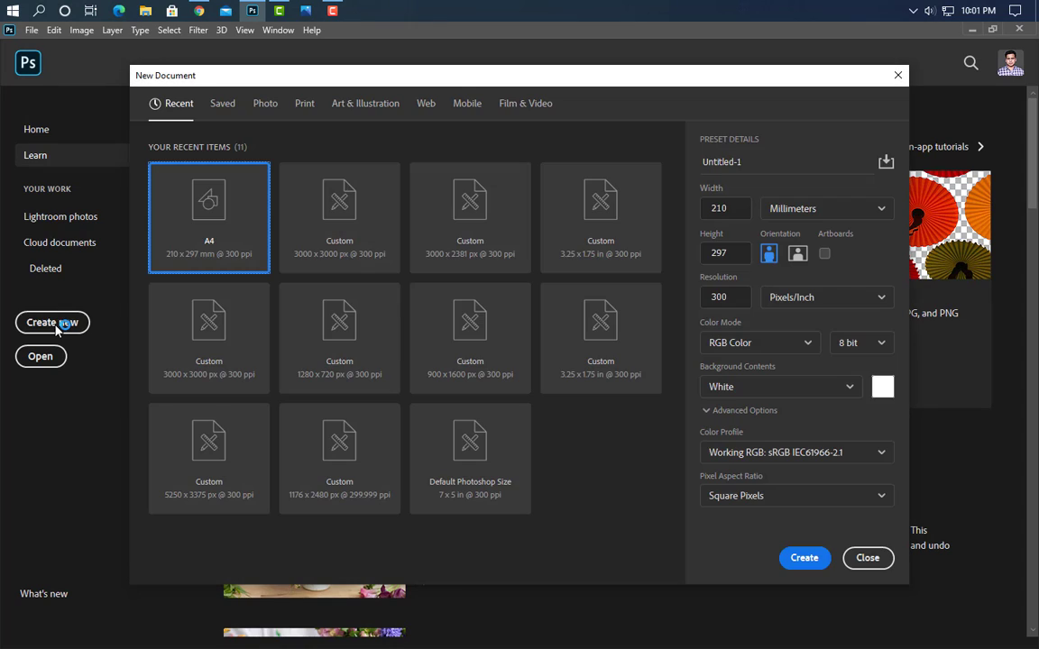
- Create a new document named Youtube Channel Art Design, 2560 x 1440 pixels at 300 pixels/inch
click(756, 166)
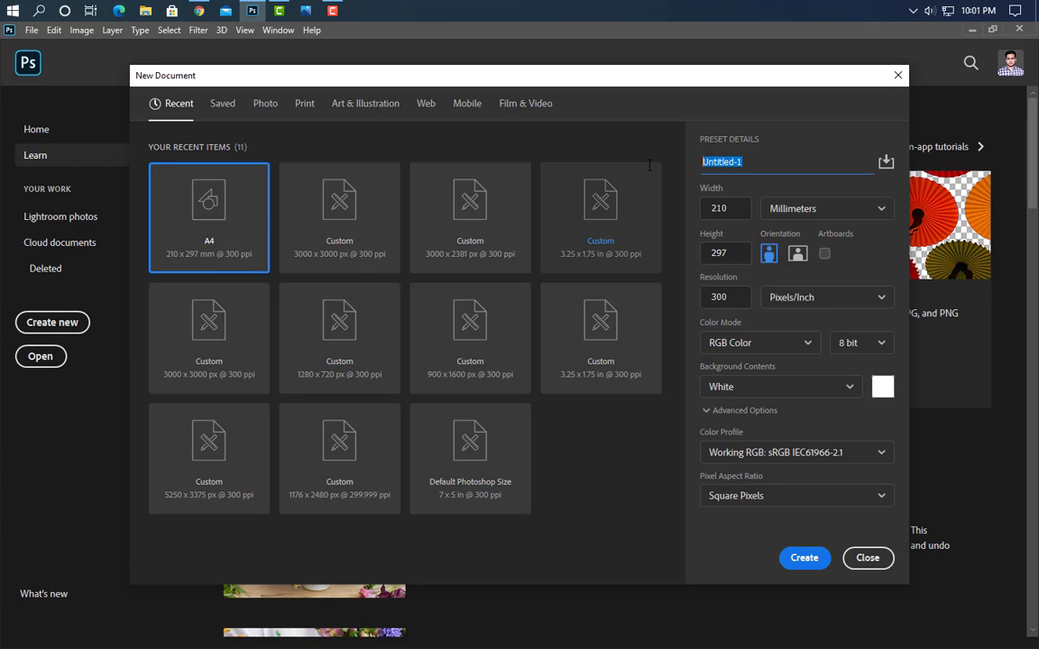
text(Youtube Channel Art Design)
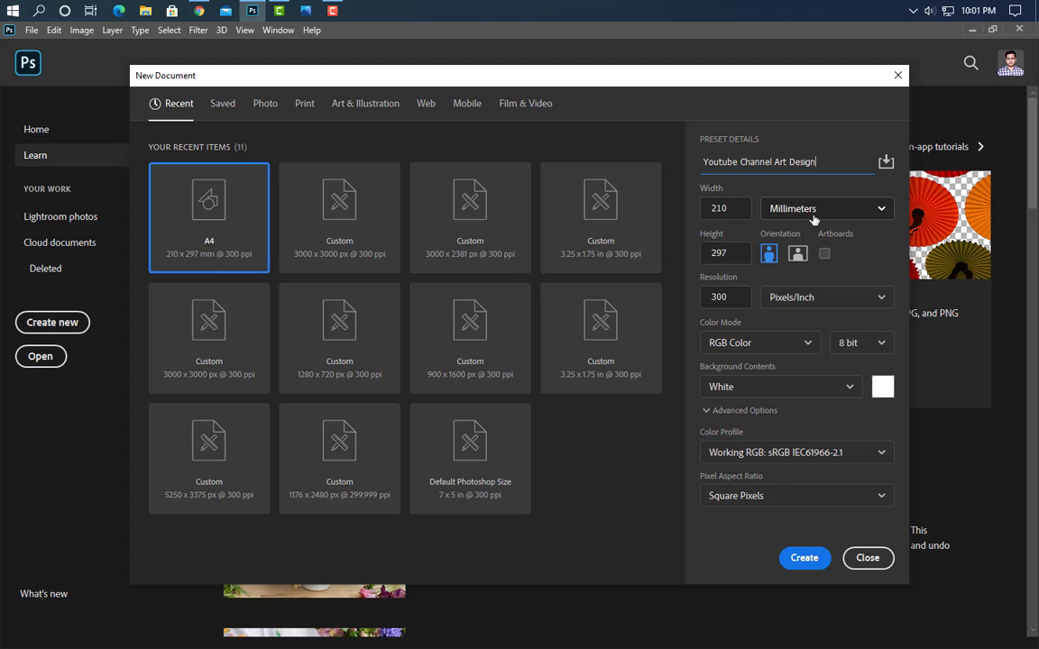
click(811, 212)
click(809, 238)
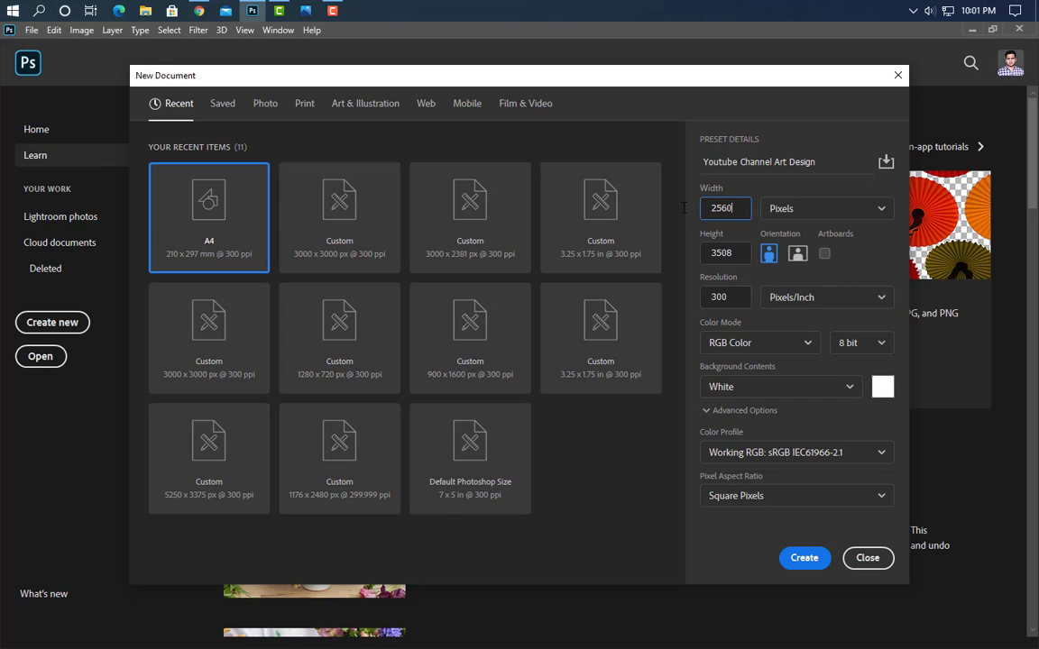
key(Tab)
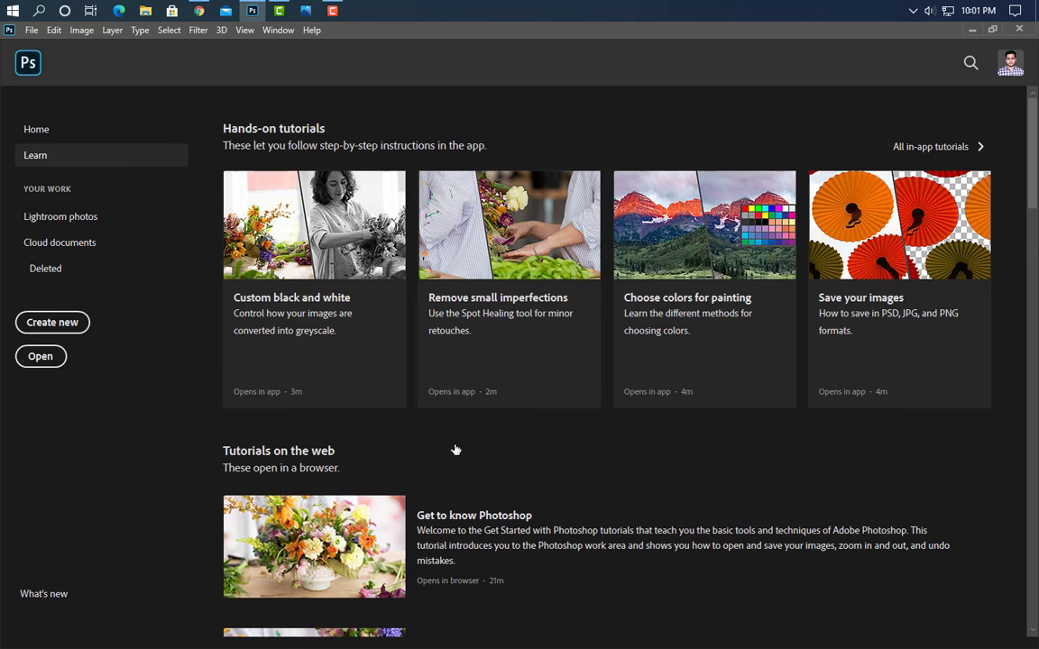
click(793, 558)
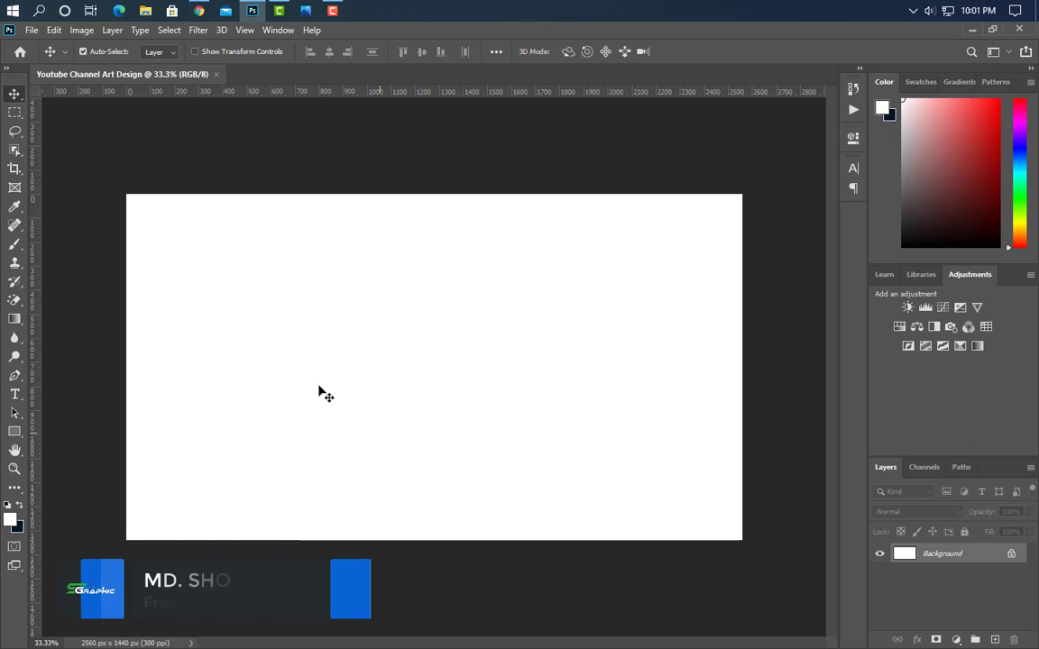
- Create a second document of 2560 x 423 pixels at 300 pixels/inch
click(32, 30)
click(57, 49)
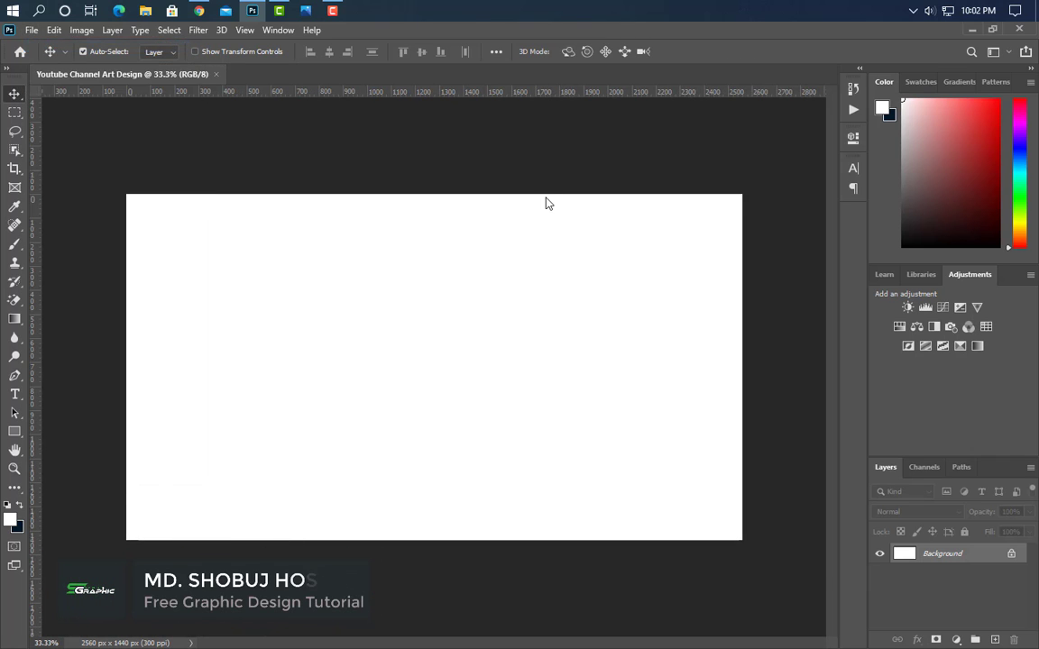
drag(732, 209, 697, 208)
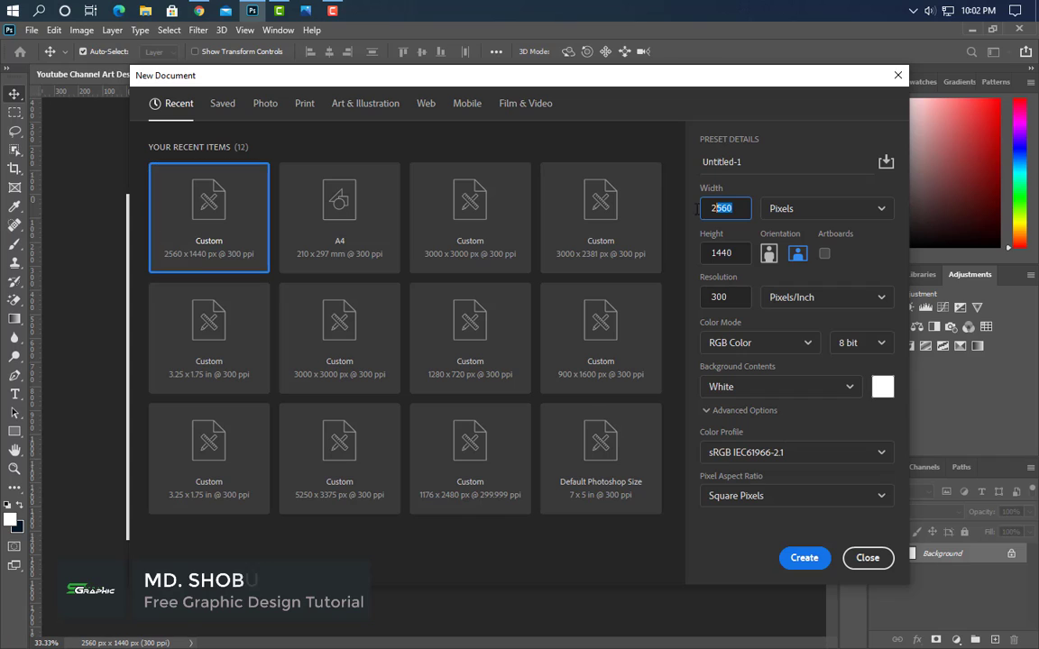
drag(734, 250, 692, 256)
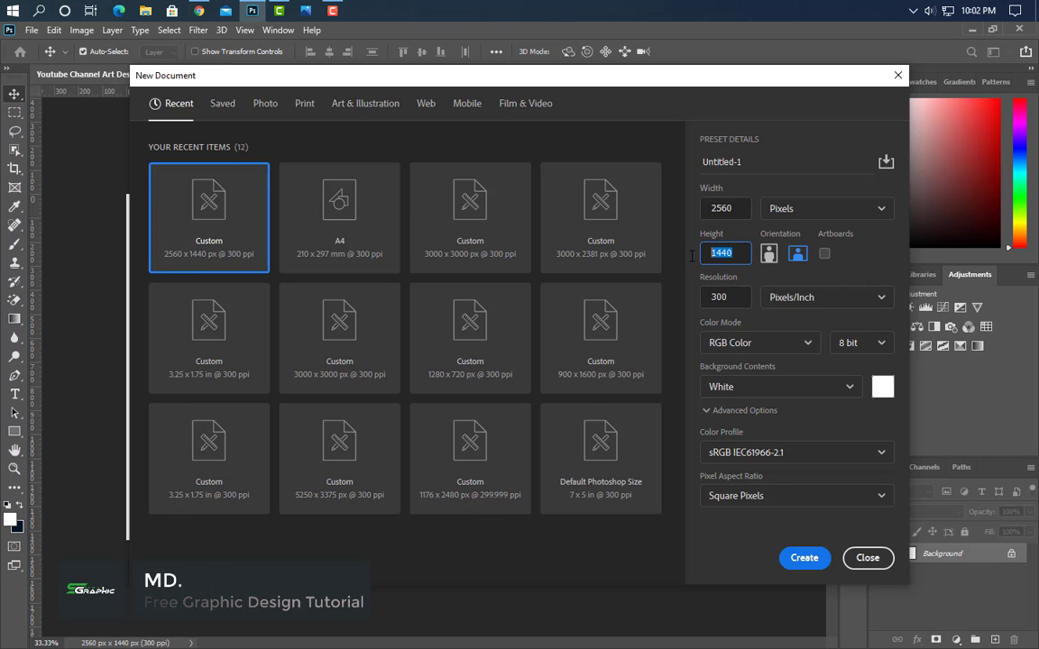
text(423)
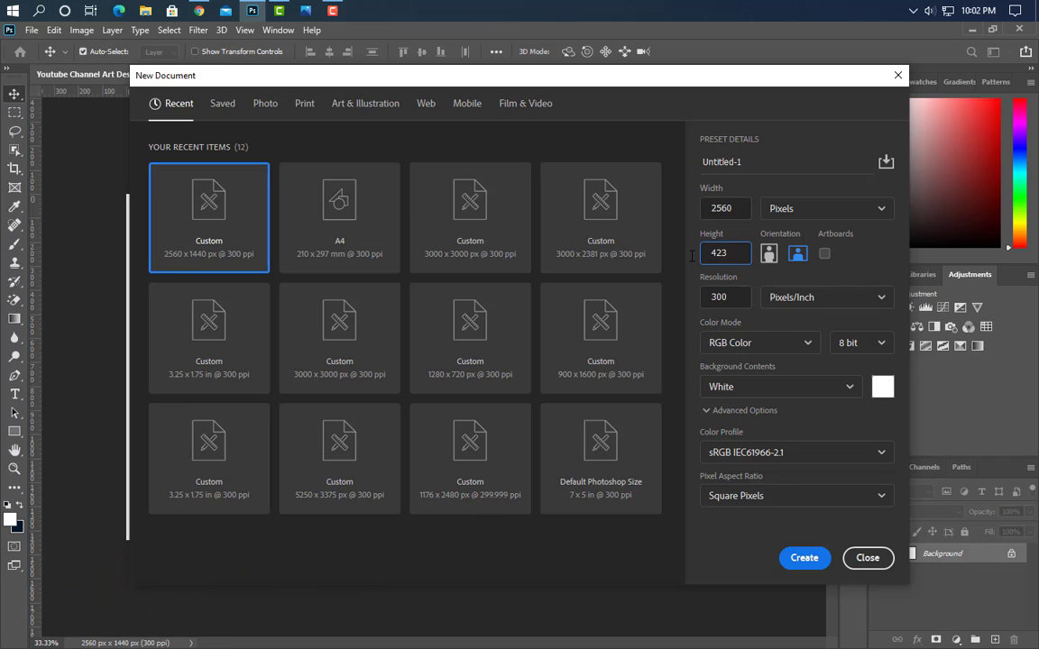
click(809, 561)
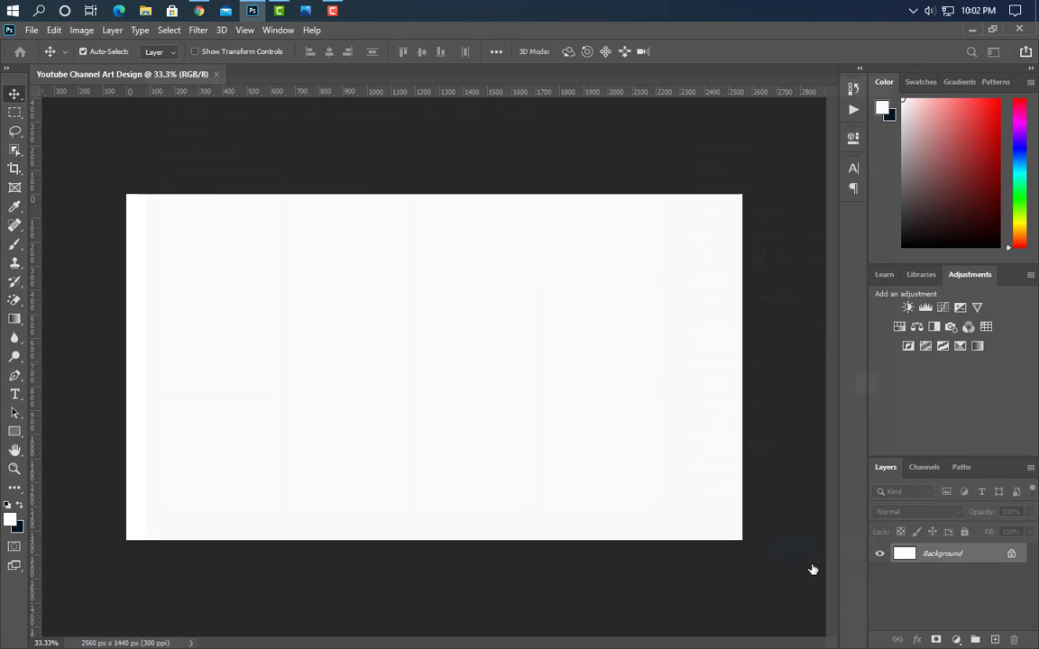
- Set the foreground color to light grey cdcbcb and fill the 2560 x 423 px document's background with it
click(10, 521)
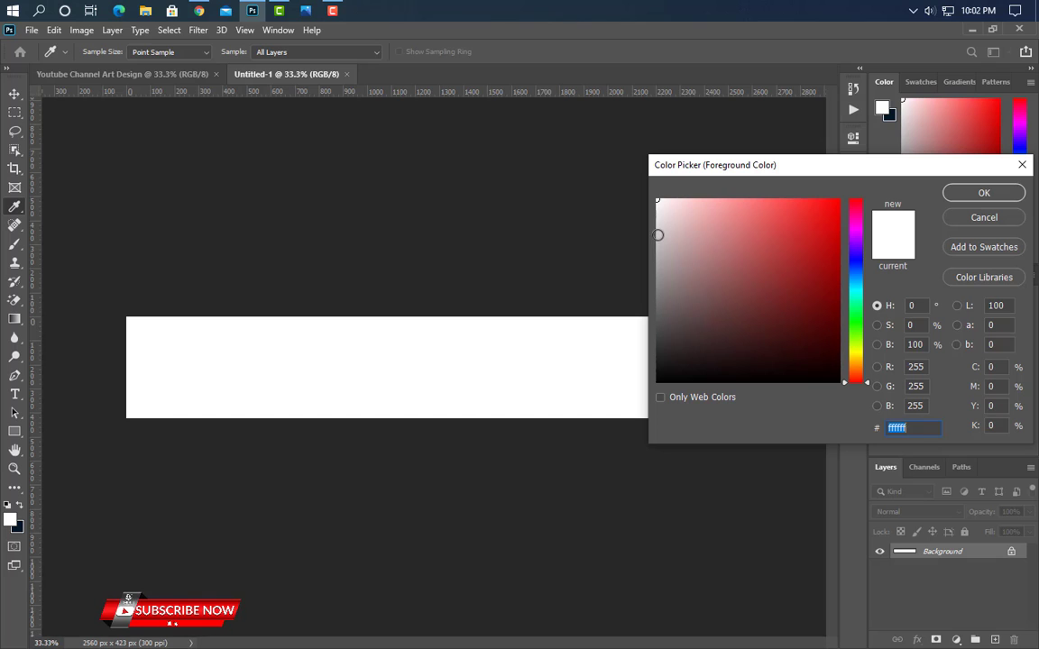
text(cdcdcd)
click(983, 194)
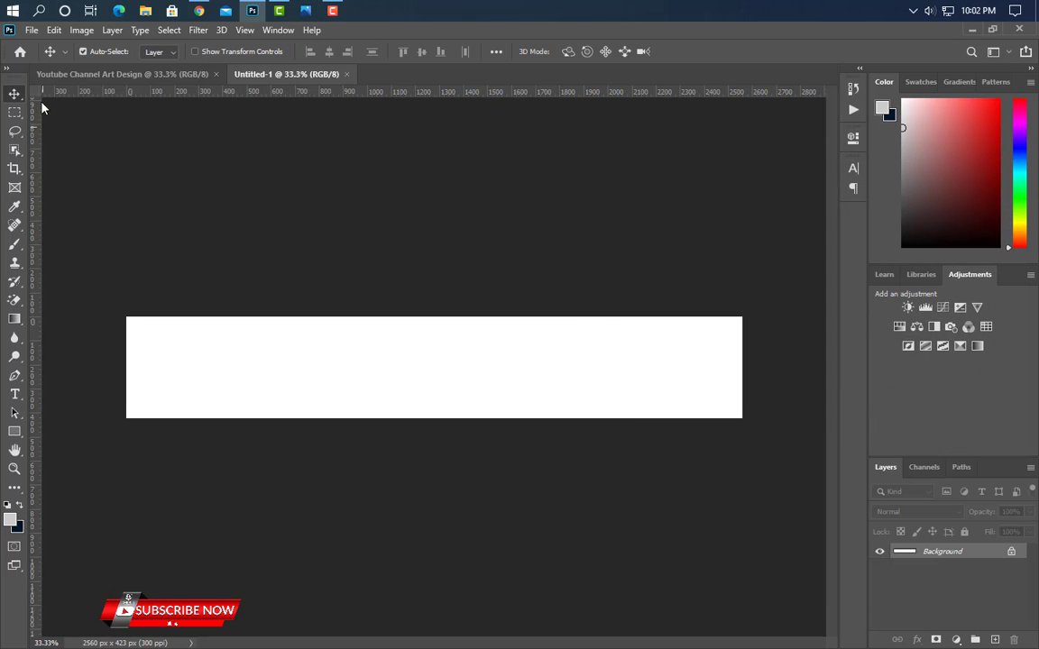
click(54, 30)
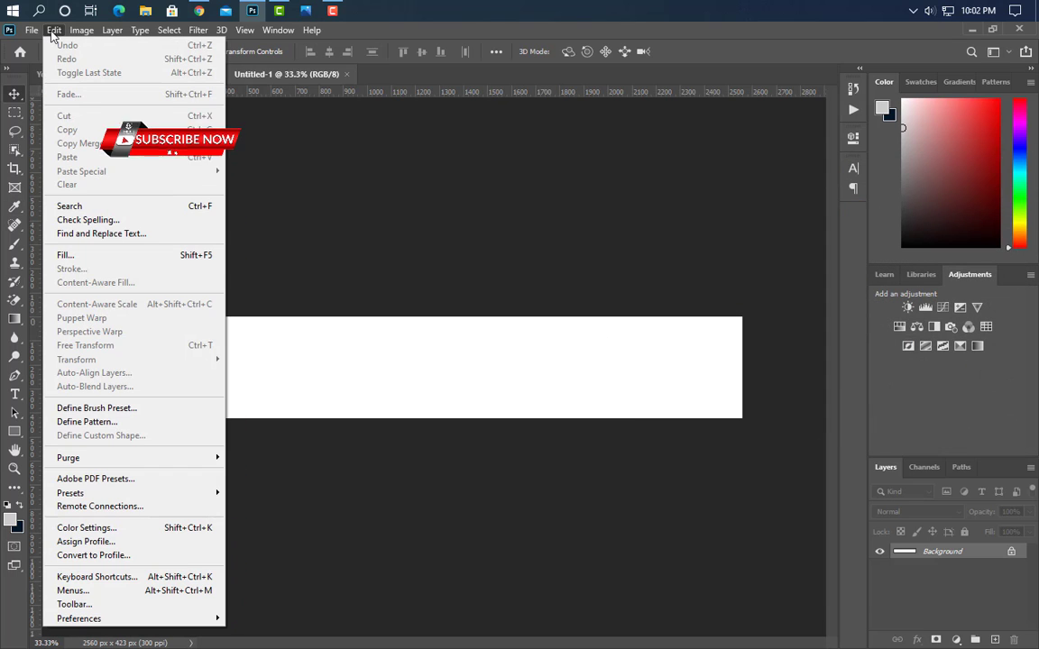
click(63, 256)
key(Return)
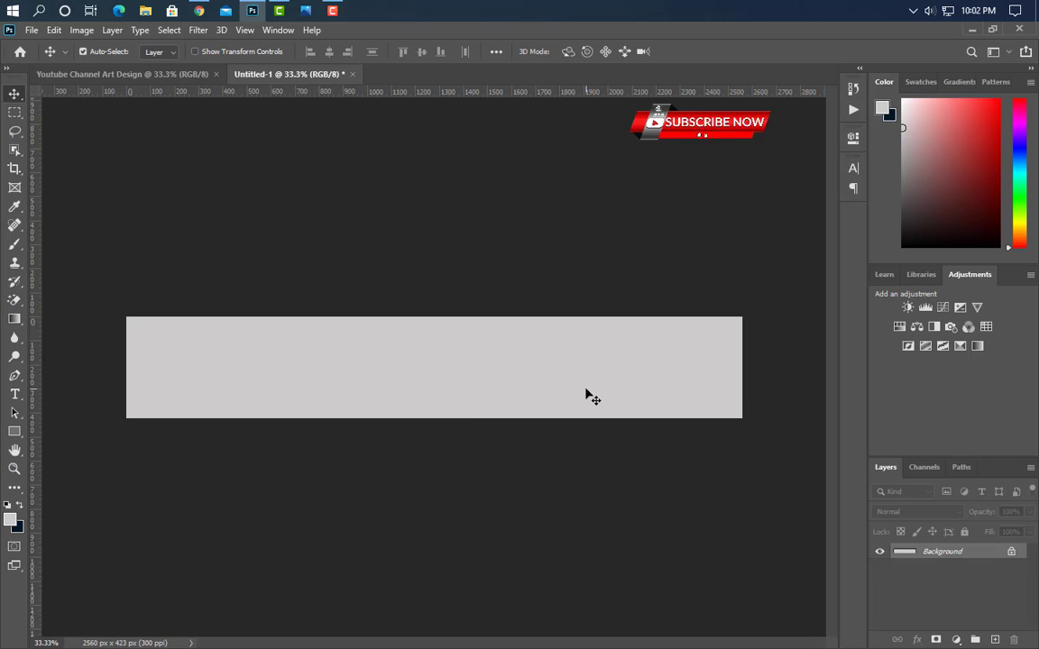
- Place the light grey strip centred in the Youtube Channel Art Design document and add horizontal guides along its top and bottom edges
click(113, 74)
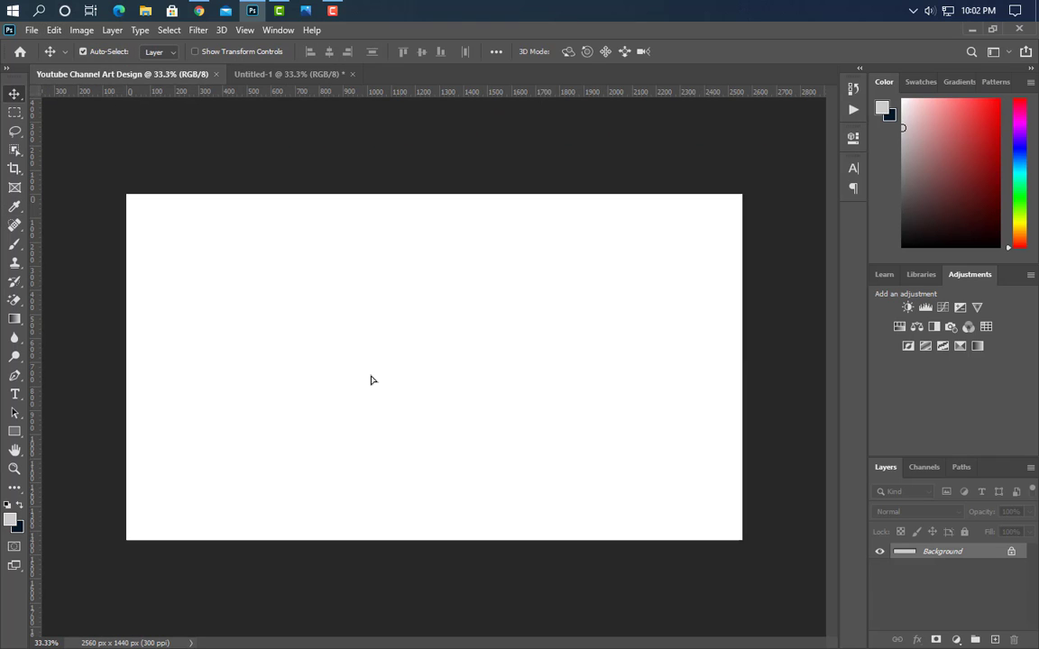
key(ctrl+v)
key(ctrl+a)
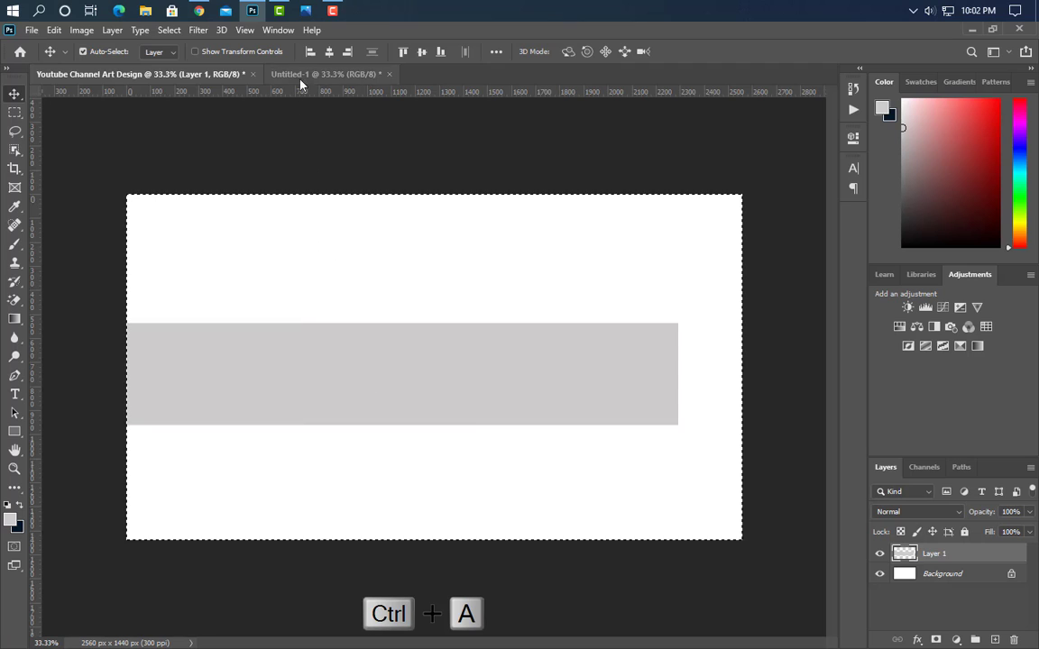
click(422, 52)
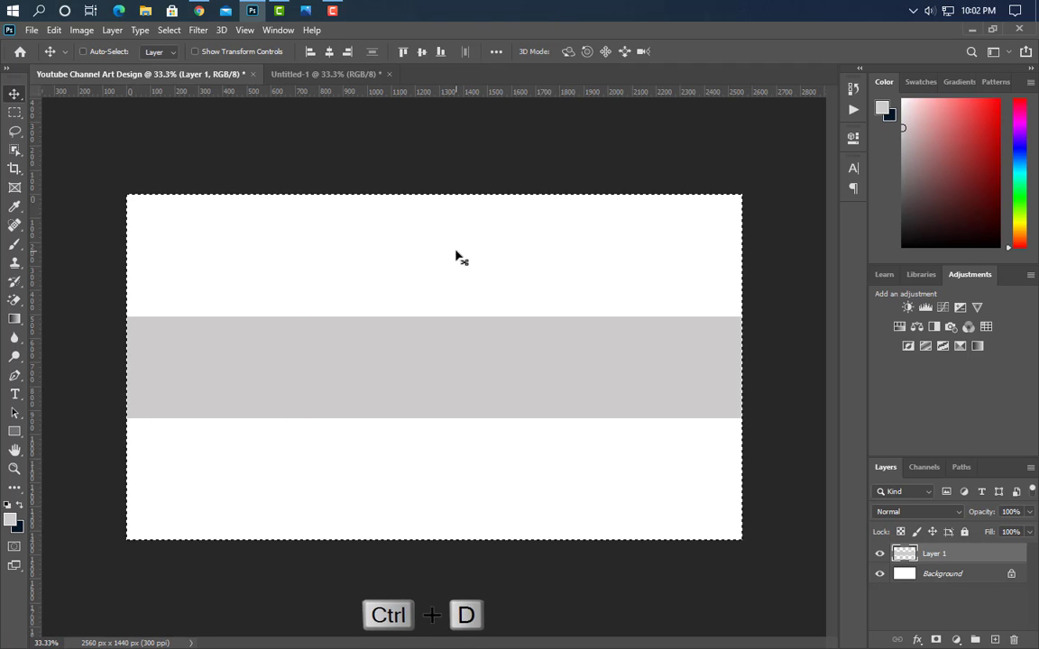
key(ctrl+d)
drag(334, 97, 362, 423)
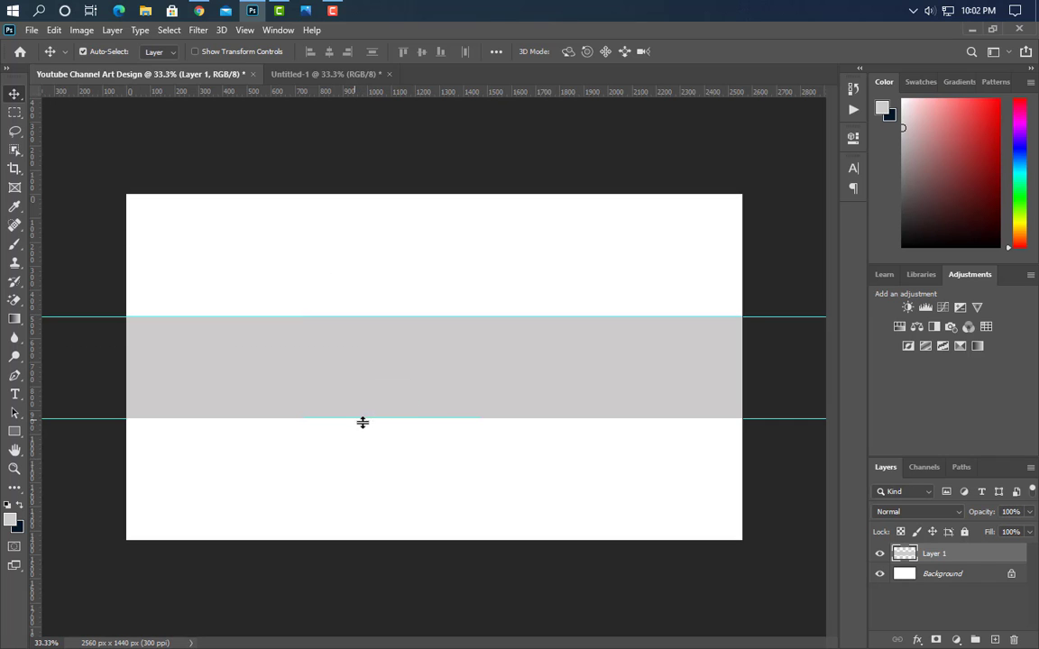
- Create a new document of 1855 x 423 pixels at 300 pixels/inch
click(32, 30)
click(42, 45)
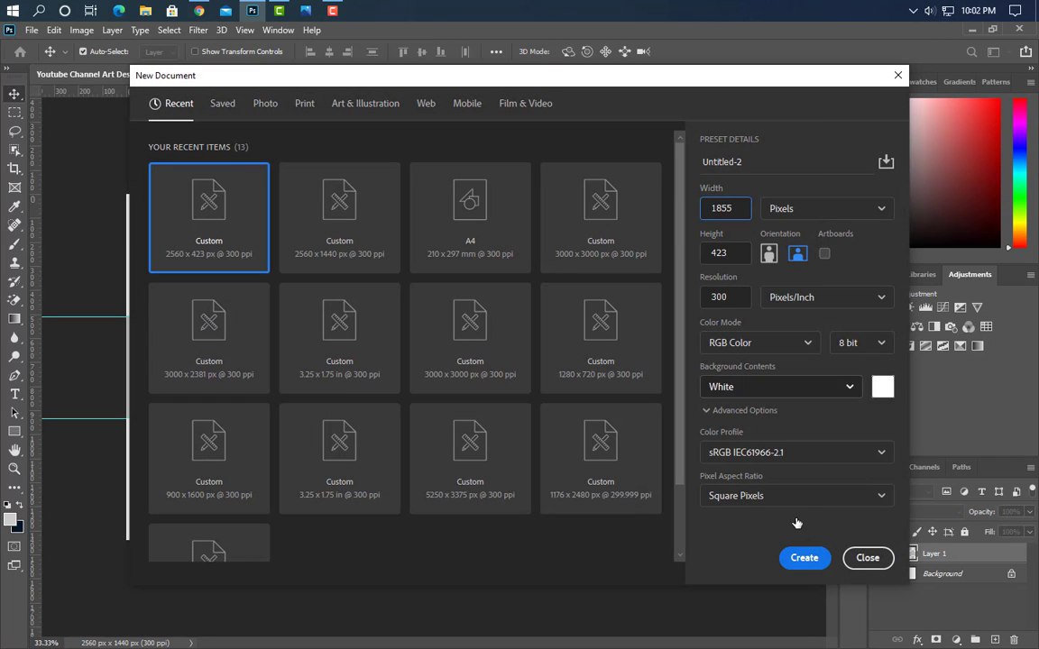
click(804, 557)
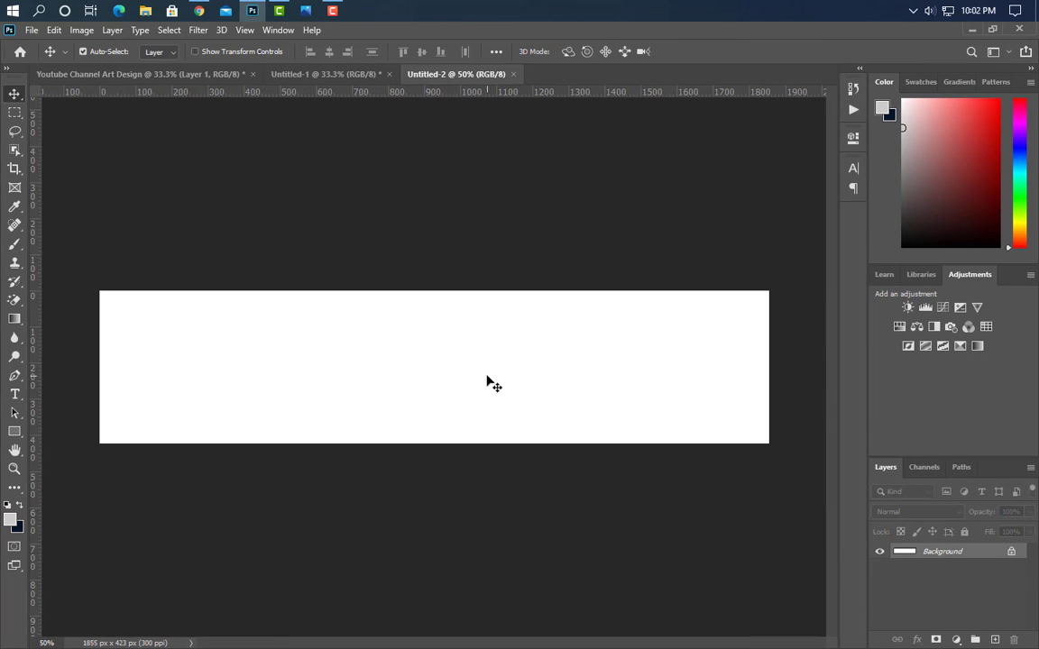
- Choose a medium grey foreground color and fill the 1855 x 423 px document's background with it at 100% opacity
click(9, 521)
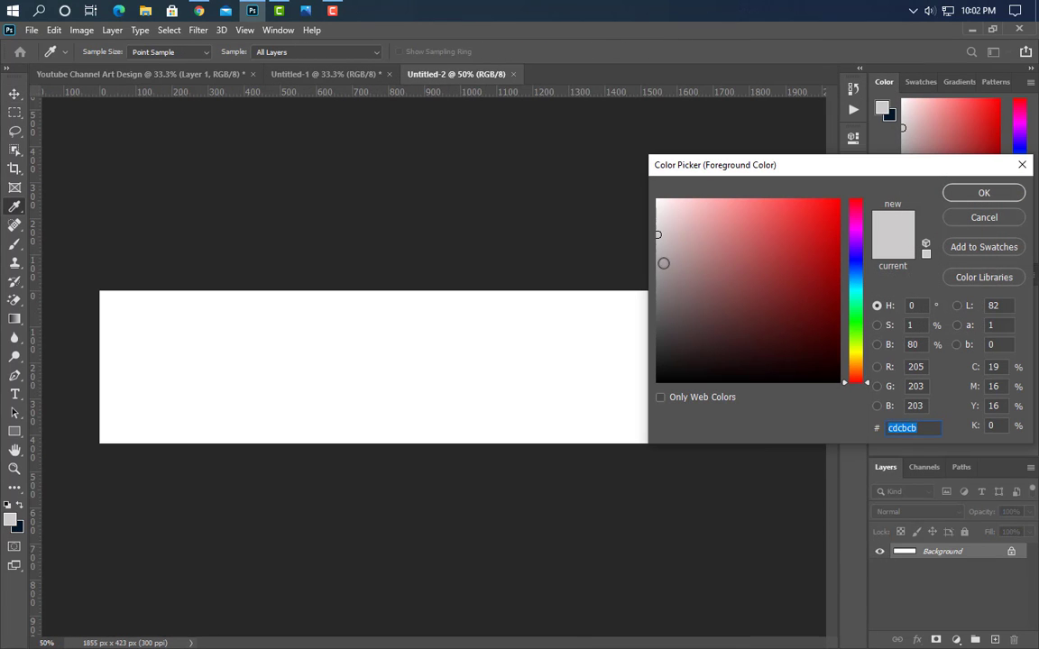
click(720, 262)
click(978, 194)
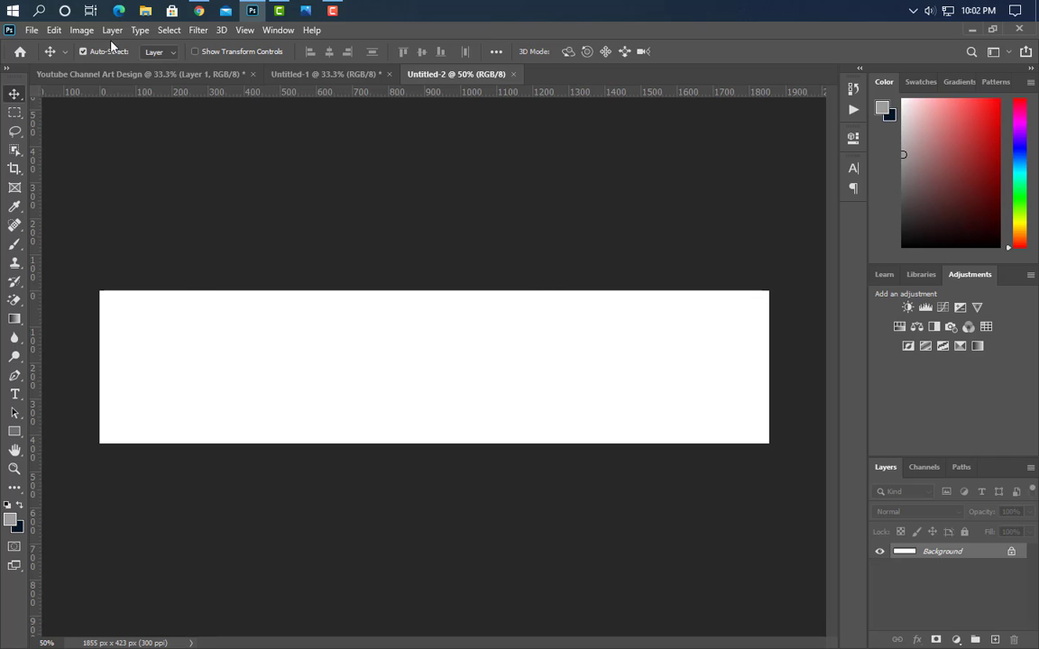
click(53, 30)
click(68, 255)
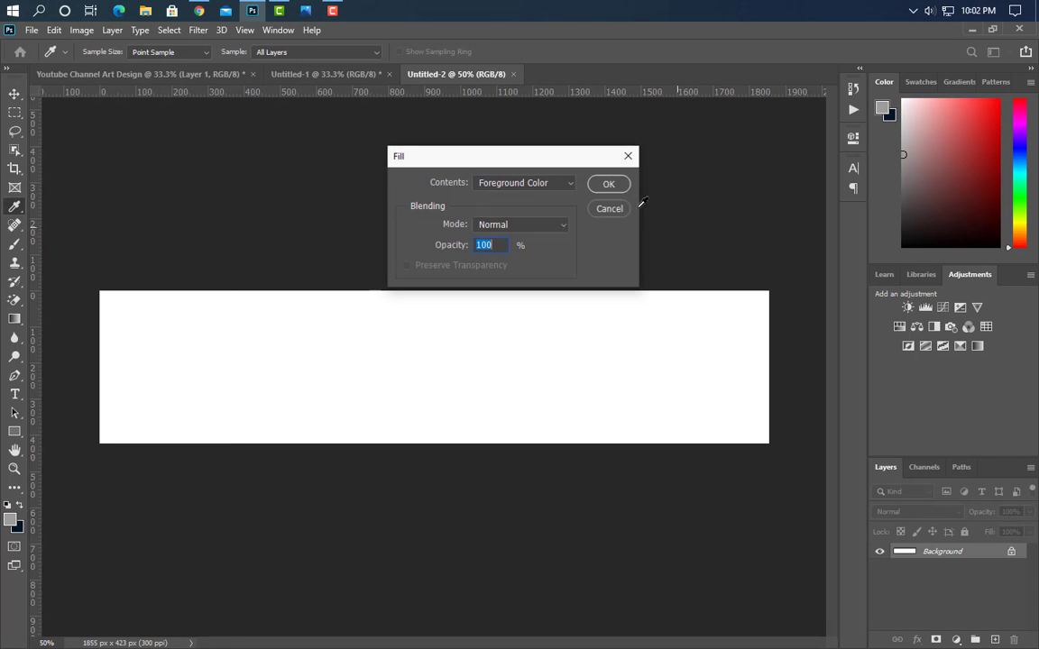
click(609, 184)
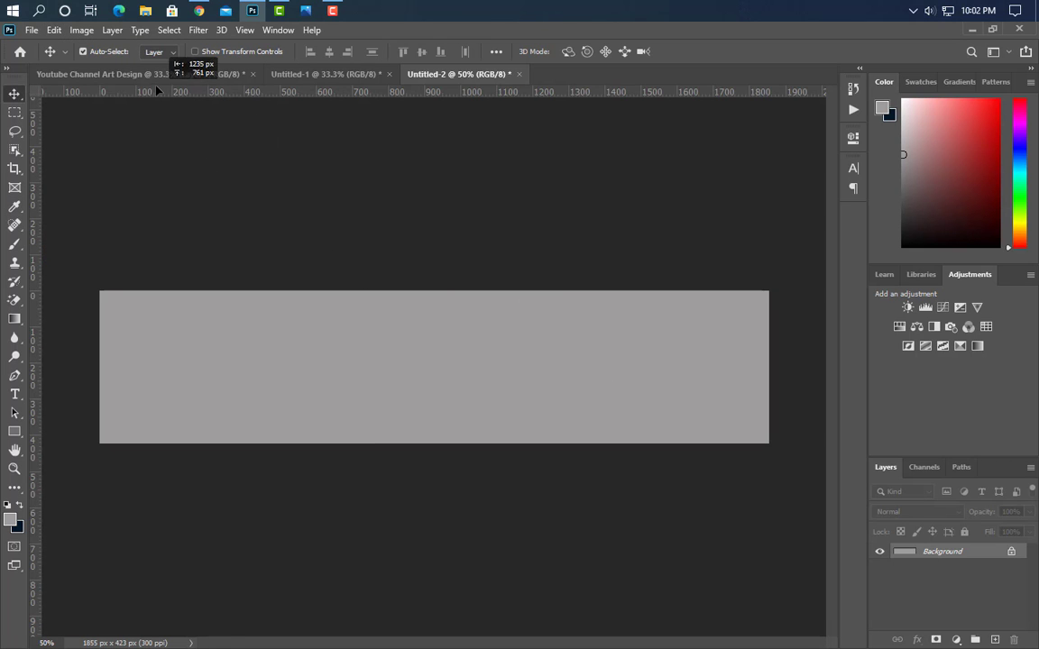
- Place the medium grey strip centred in the Youtube Channel Art Design document and add vertical guides along its left and right edges
drag(156, 90, 388, 388)
key(ctrl+a)
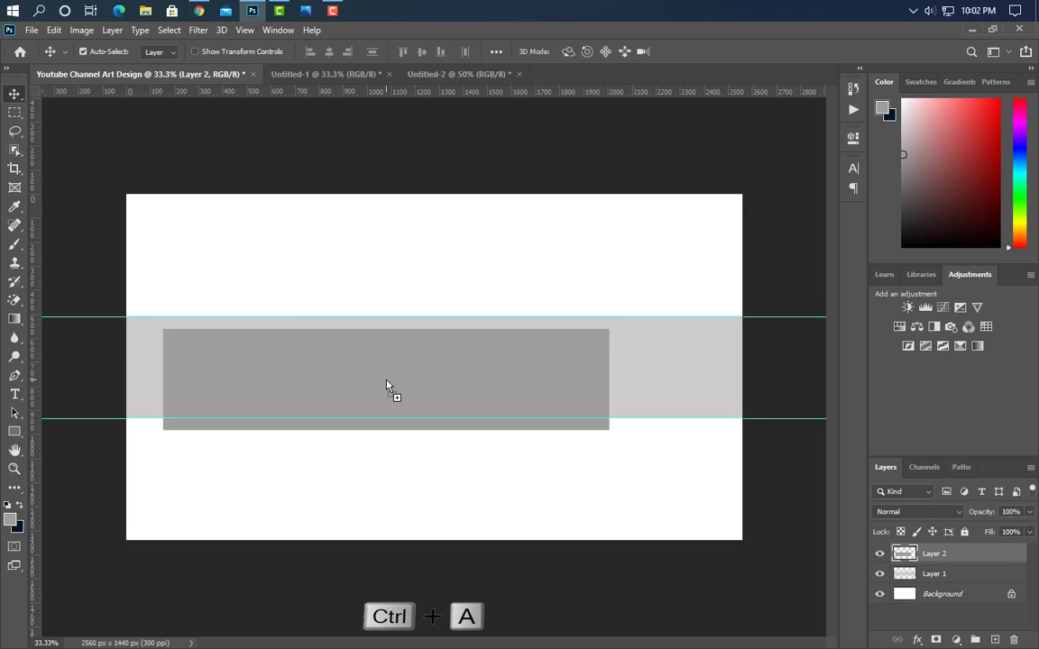
key(ctrl+a)
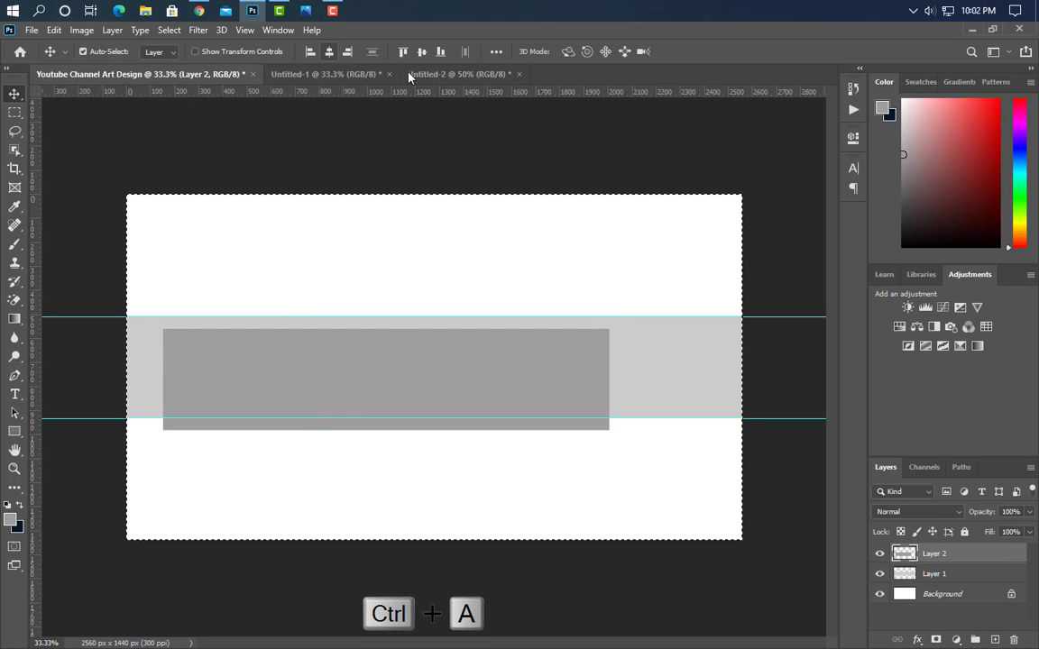
click(421, 51)
key(ctrl+d)
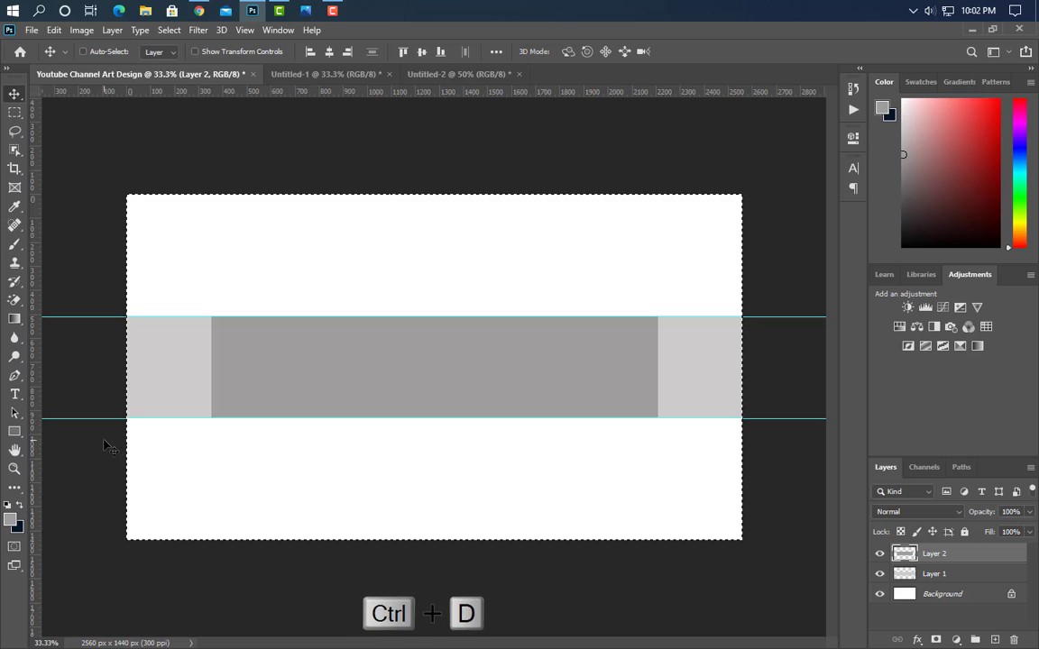
drag(33, 426, 211, 393)
drag(38, 403, 657, 369)
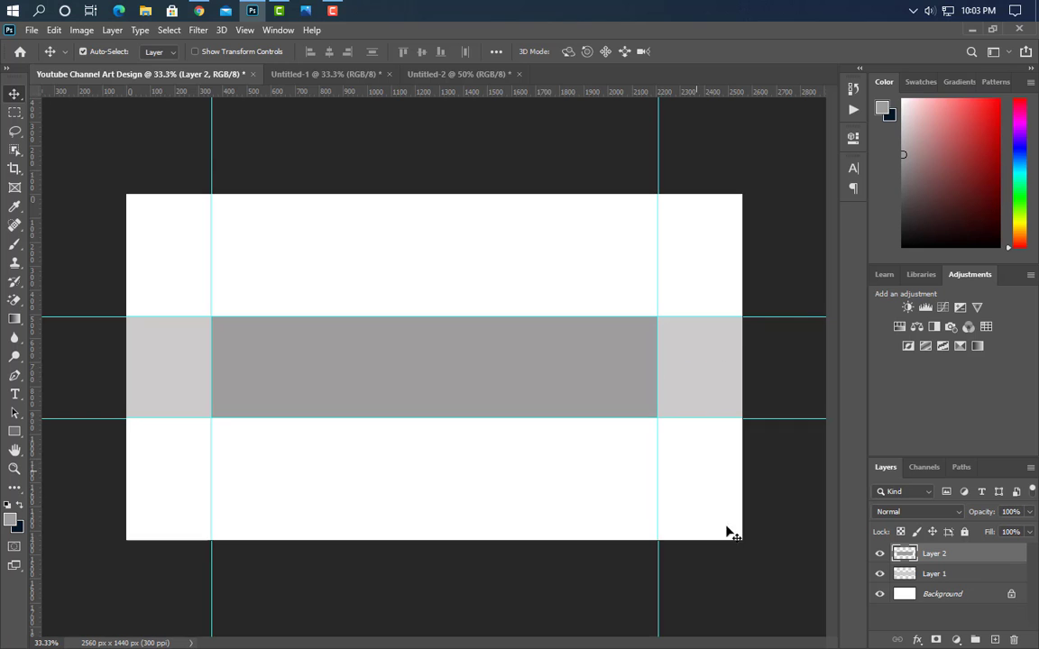
- Create a new document of 1546 x 423 pixels at 300 pixels/inch
click(29, 30)
click(41, 43)
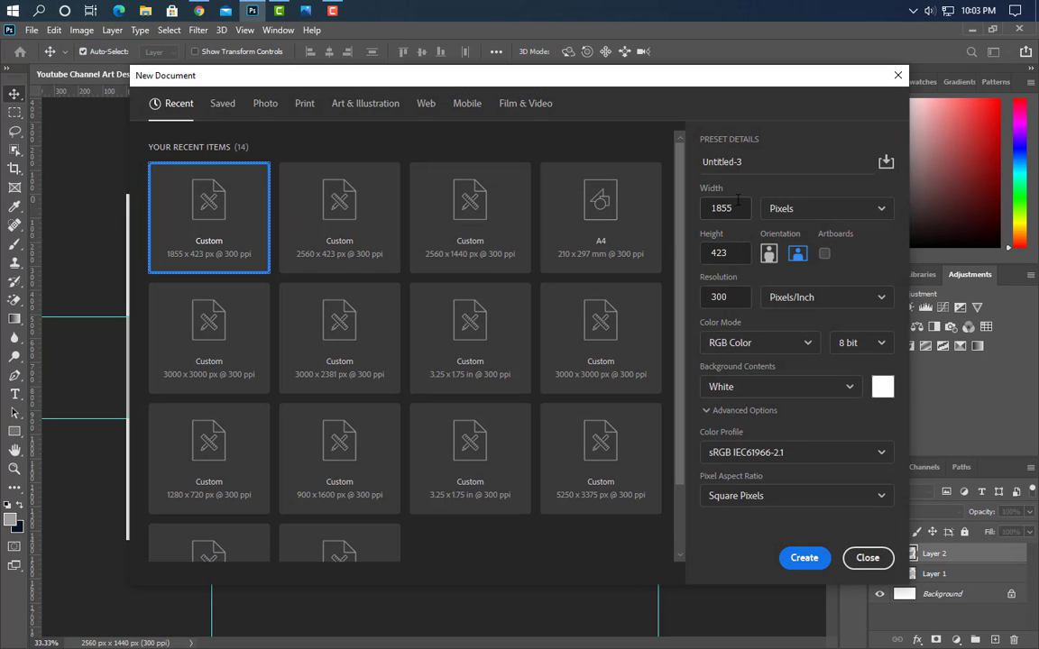
drag(741, 210, 689, 210)
text(1546)
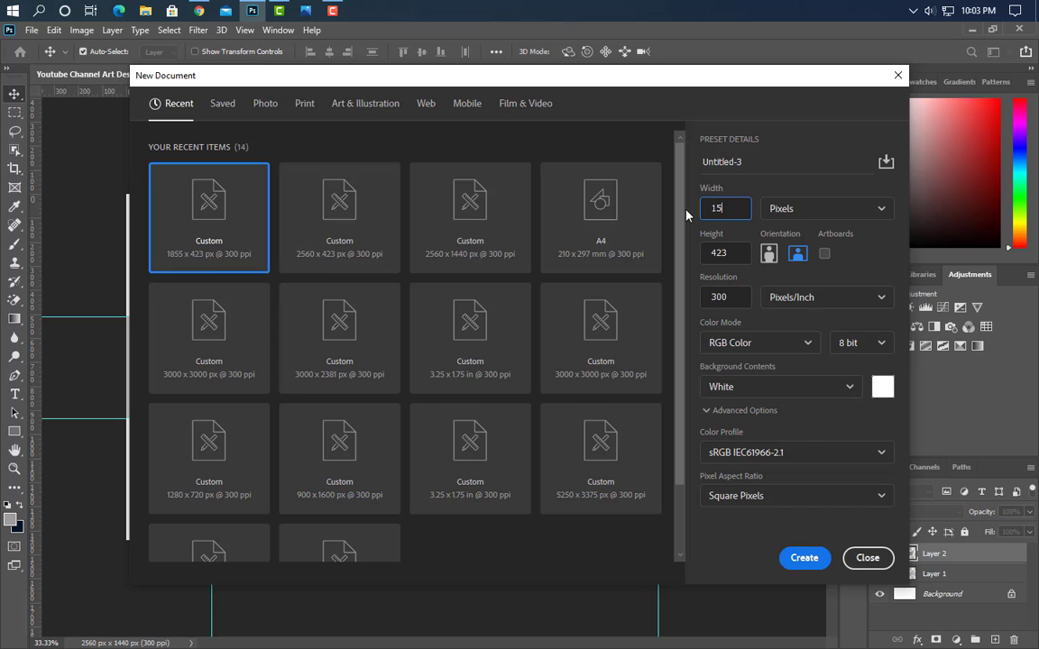
click(804, 557)
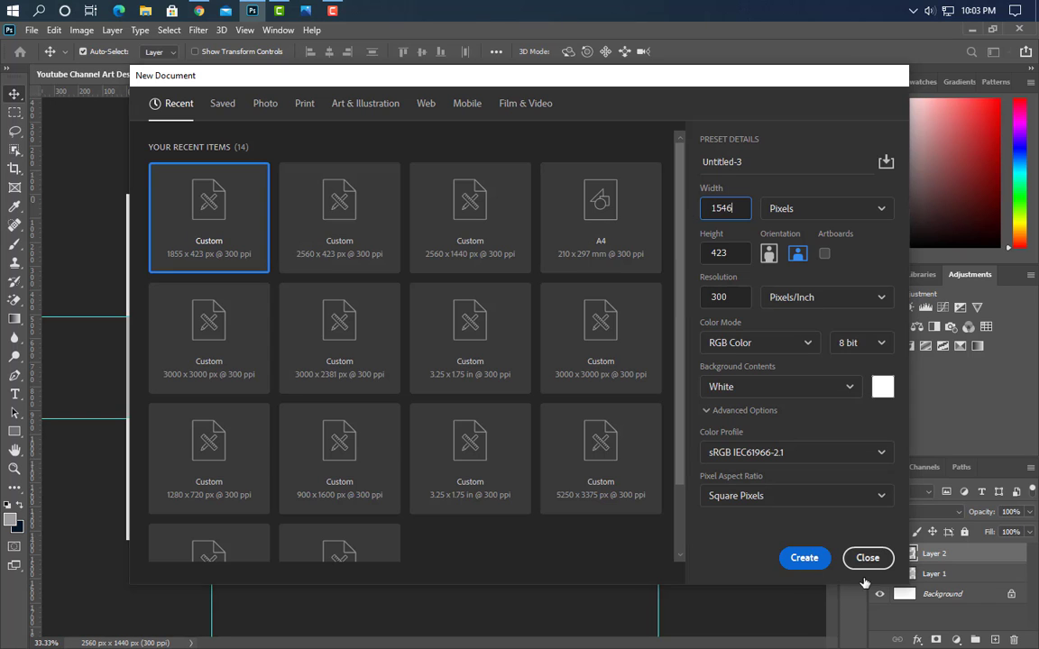
- Set the foreground color to dark grey 6b6b6b and fill the 1546 x 423 px document's background with it
click(14, 522)
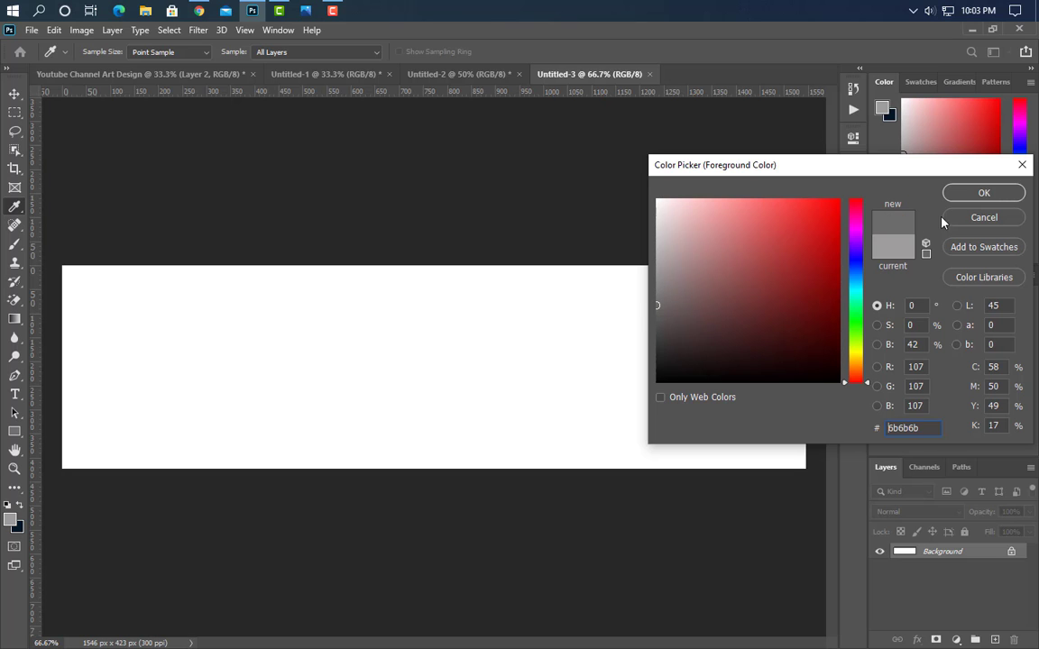
key(Return)
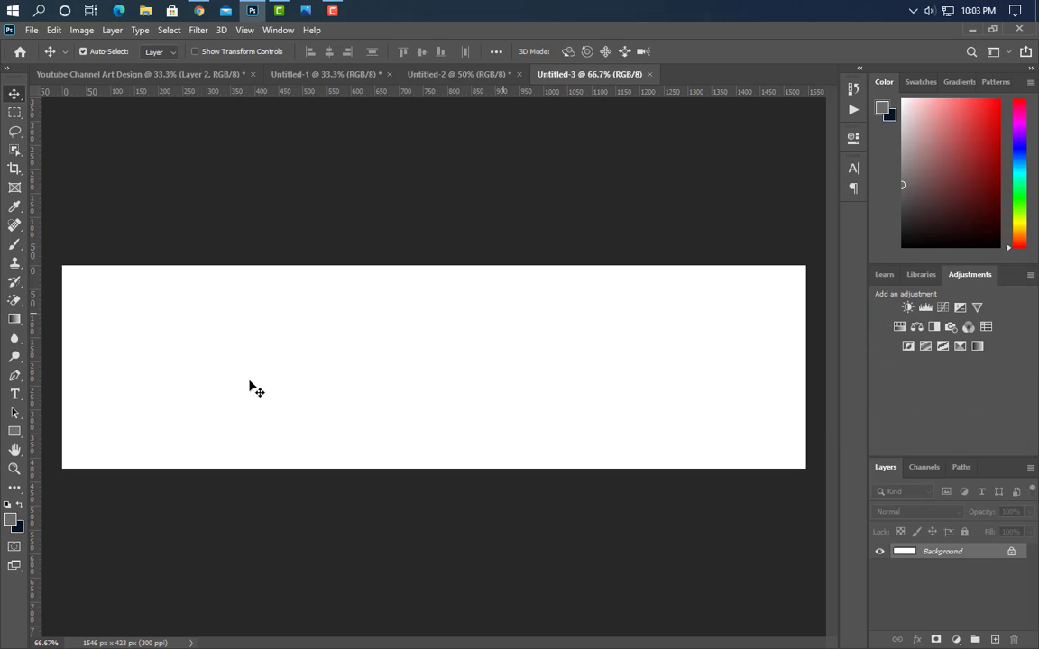
click(54, 30)
click(63, 255)
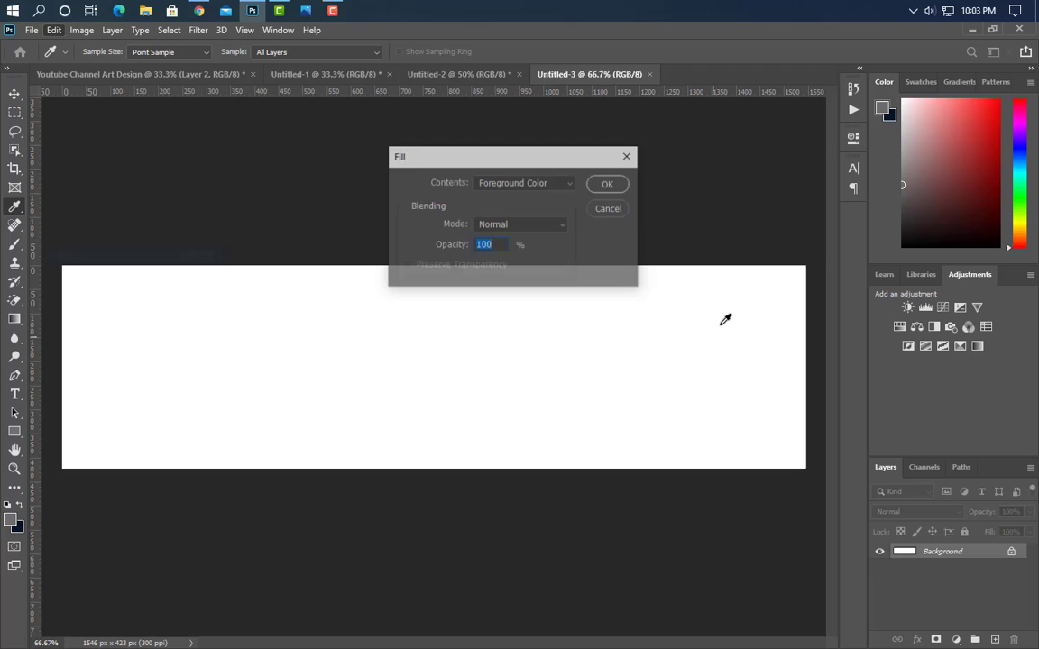
click(611, 185)
- Place the dark grey strip centred in the Youtube Channel Art Design document and add vertical guides along its left and right edges
click(105, 74)
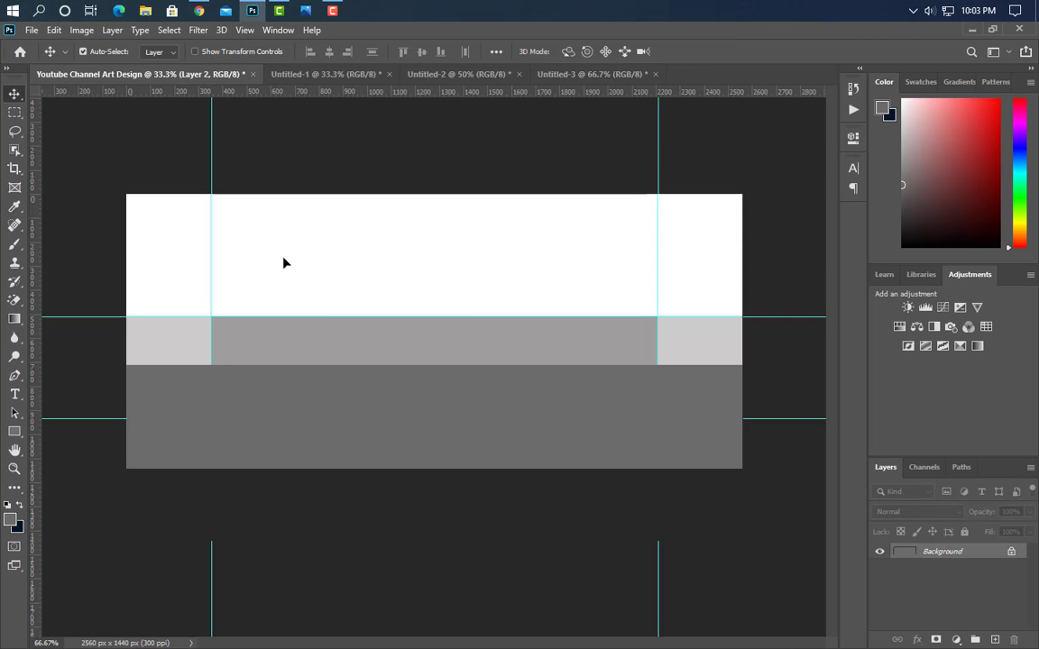
key(ctrl+a)
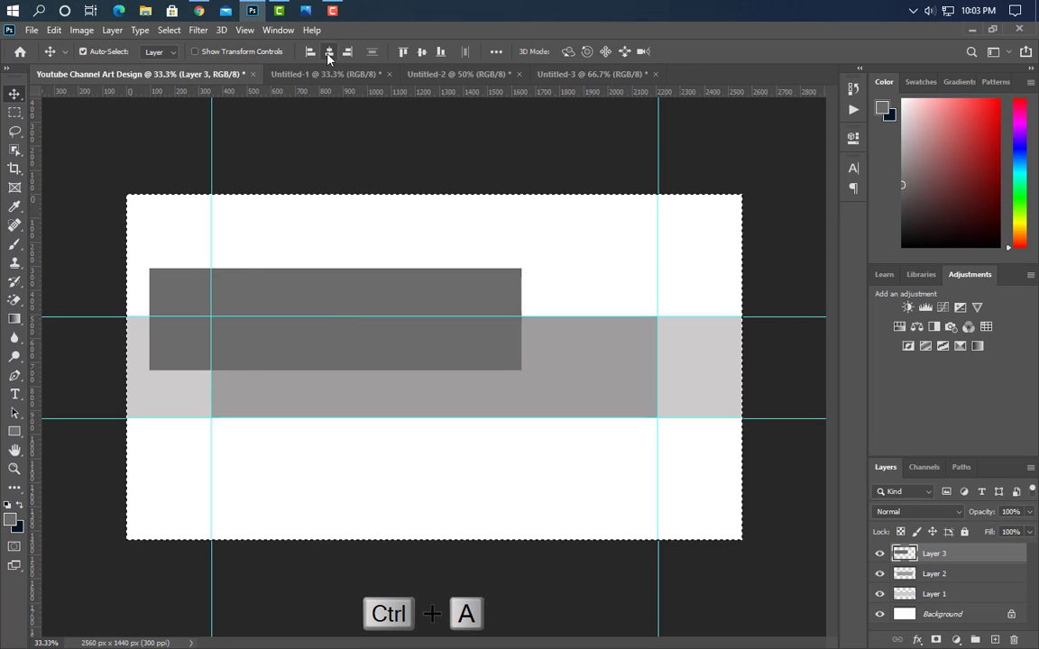
click(329, 51)
click(421, 51)
key(ctrl+d)
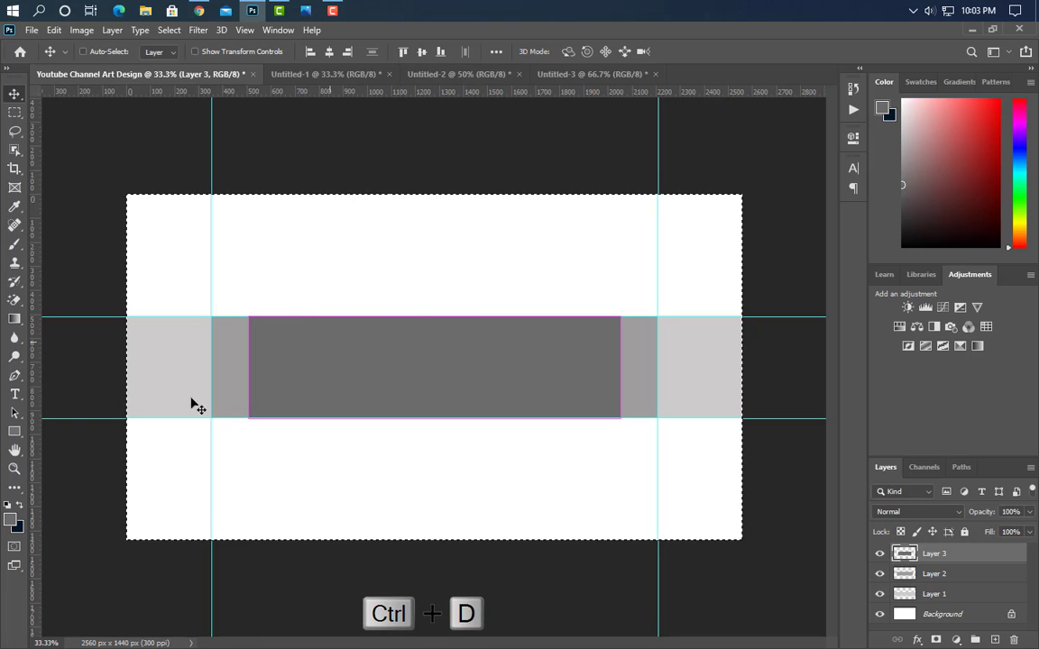
drag(36, 398, 249, 400)
drag(36, 430, 620, 420)
- Set the foreground color to white ffffff and fill Layer 3 of the channel art document with it
click(13, 523)
click(328, 268)
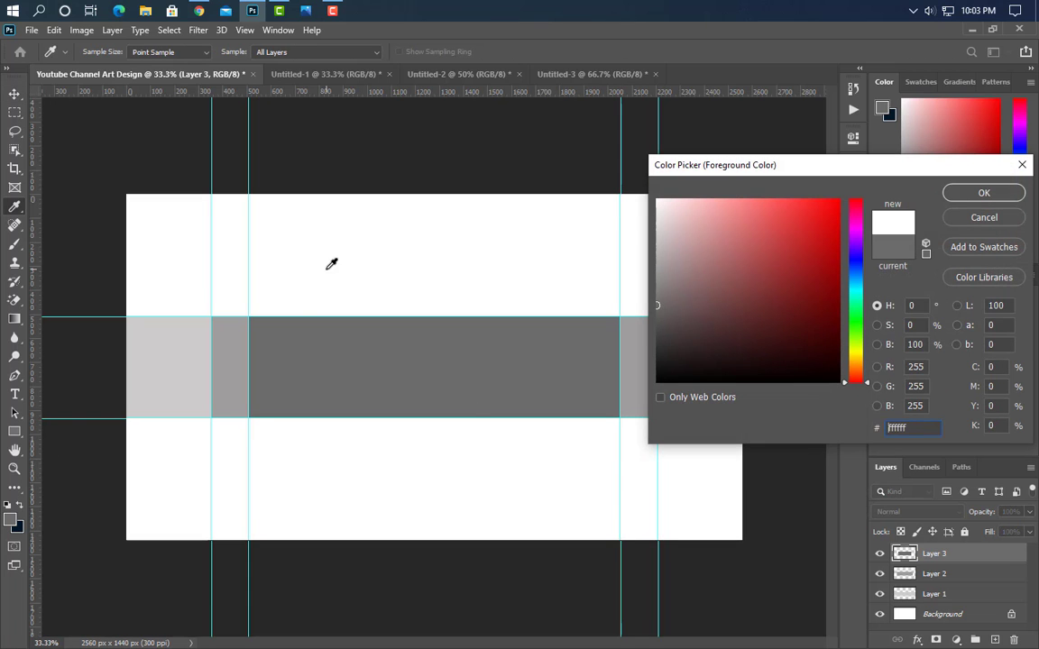
click(1011, 193)
click(53, 30)
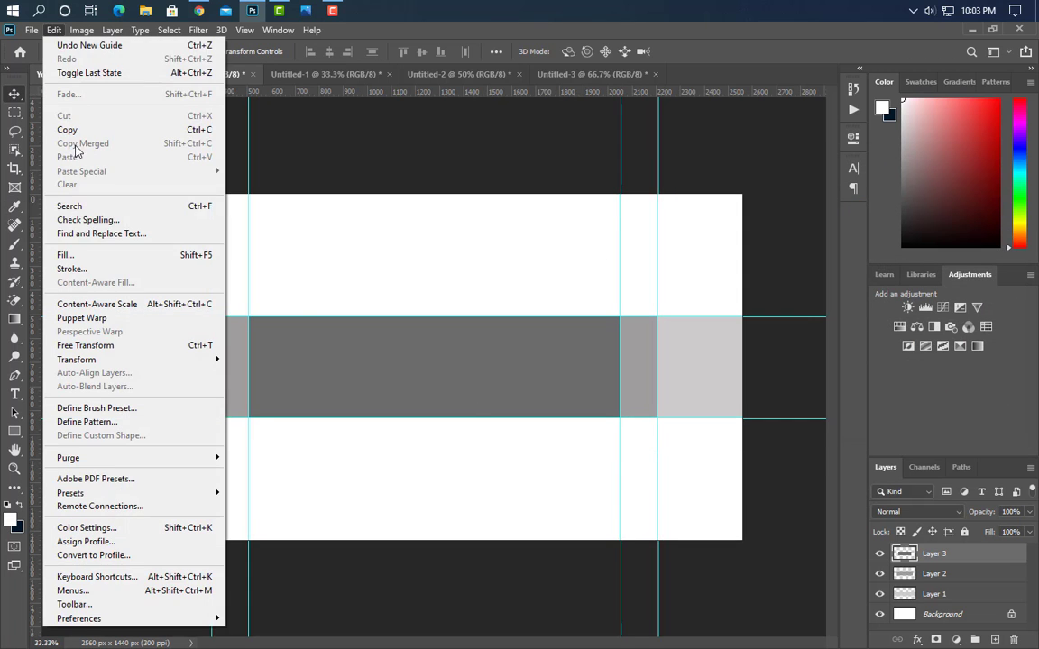
click(84, 256)
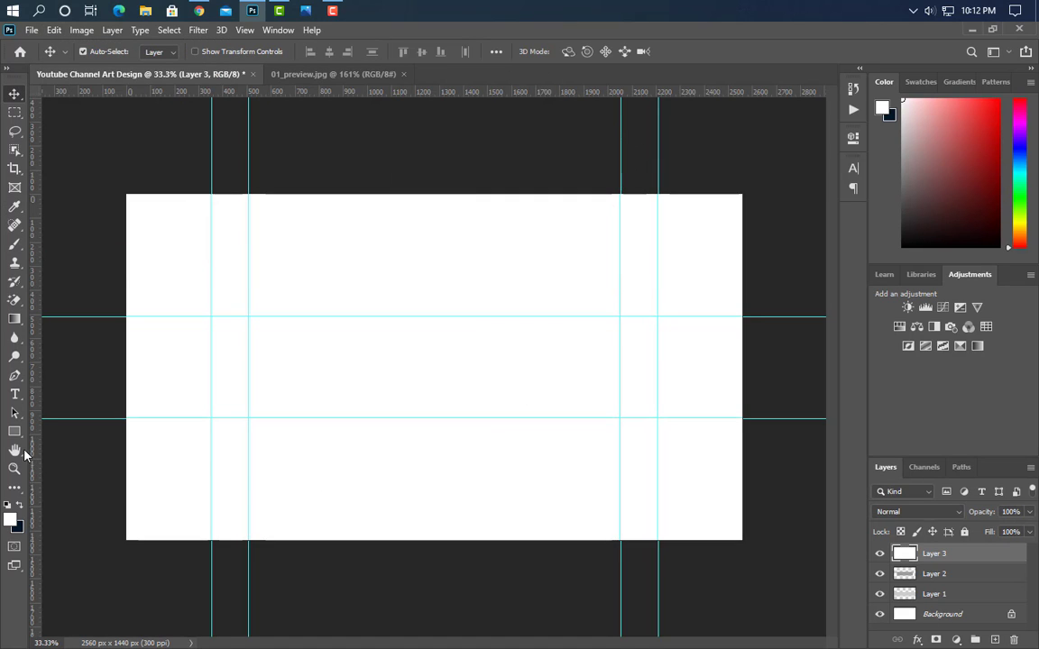
- Draw a rectangle shape of about 2626 x 660 px across the lower part of the canvas, overlapping its side and bottom edges
click(14, 431)
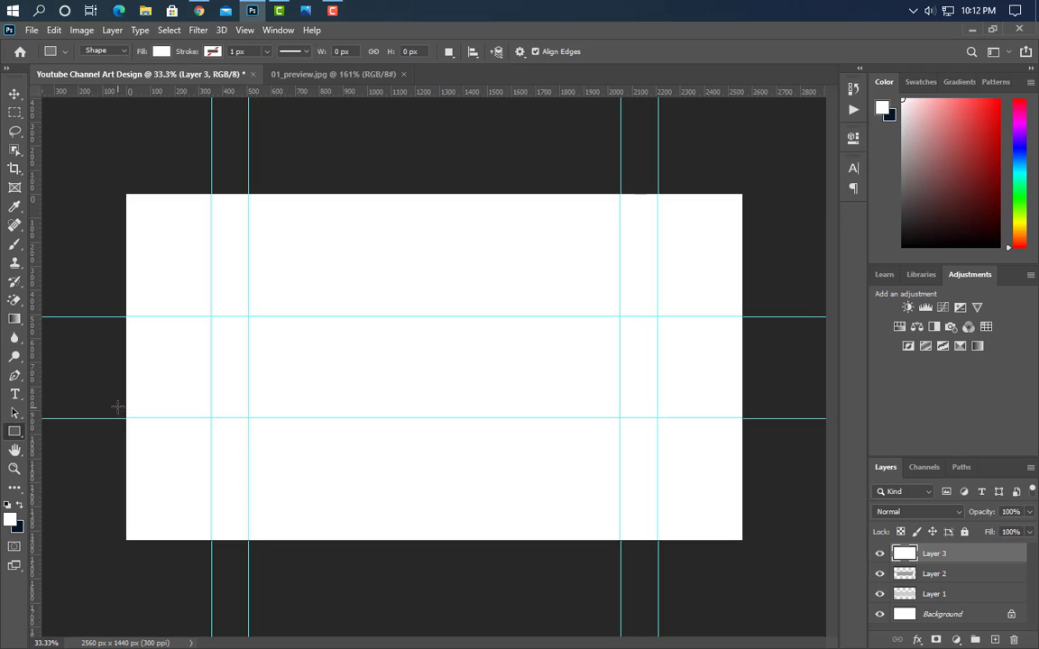
drag(117, 405, 751, 563)
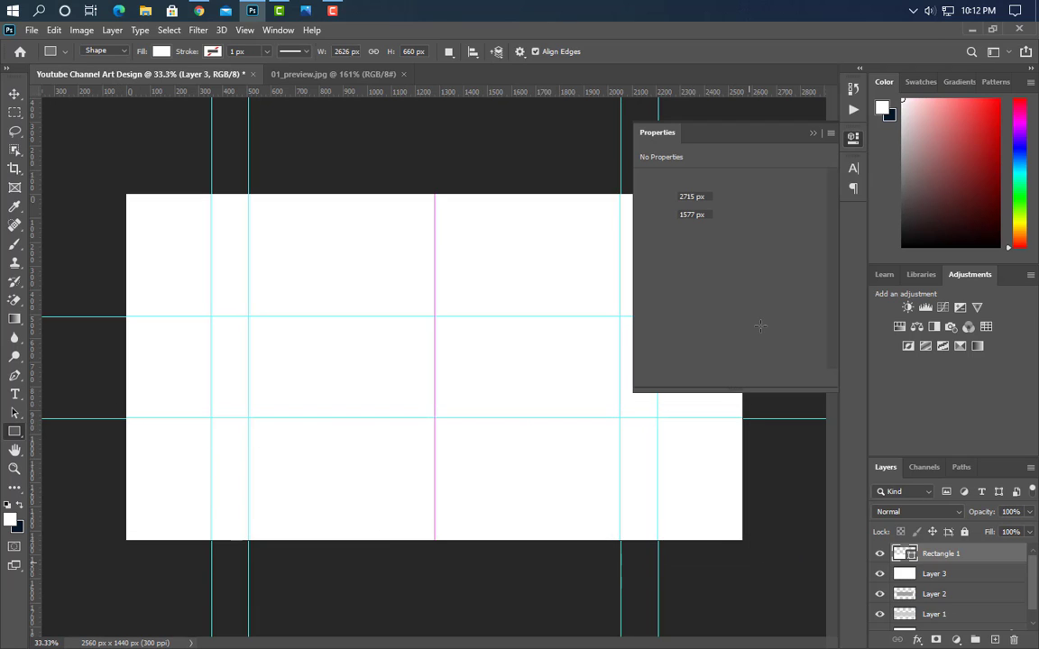
click(814, 133)
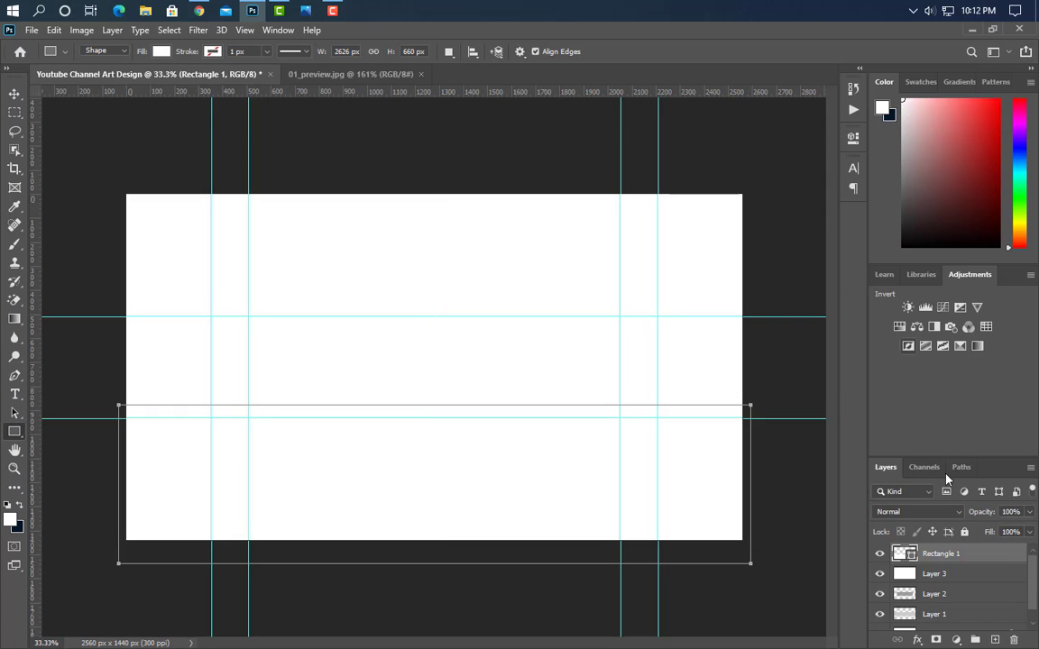
- Recolor the Rectangle 1 shape to magenta d51293
double_click(905, 554)
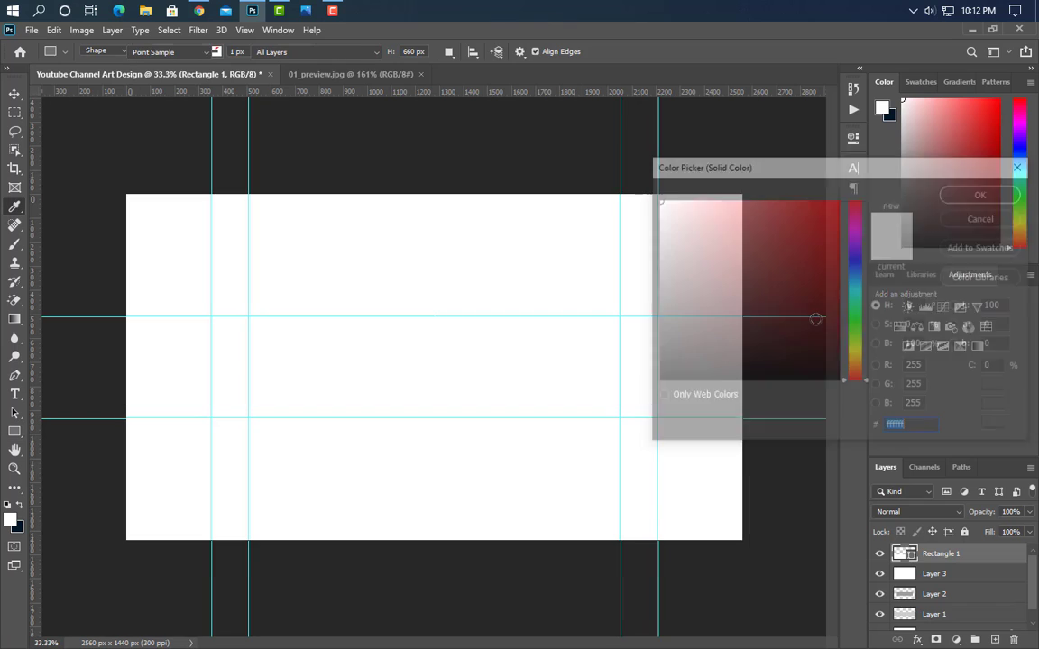
click(856, 219)
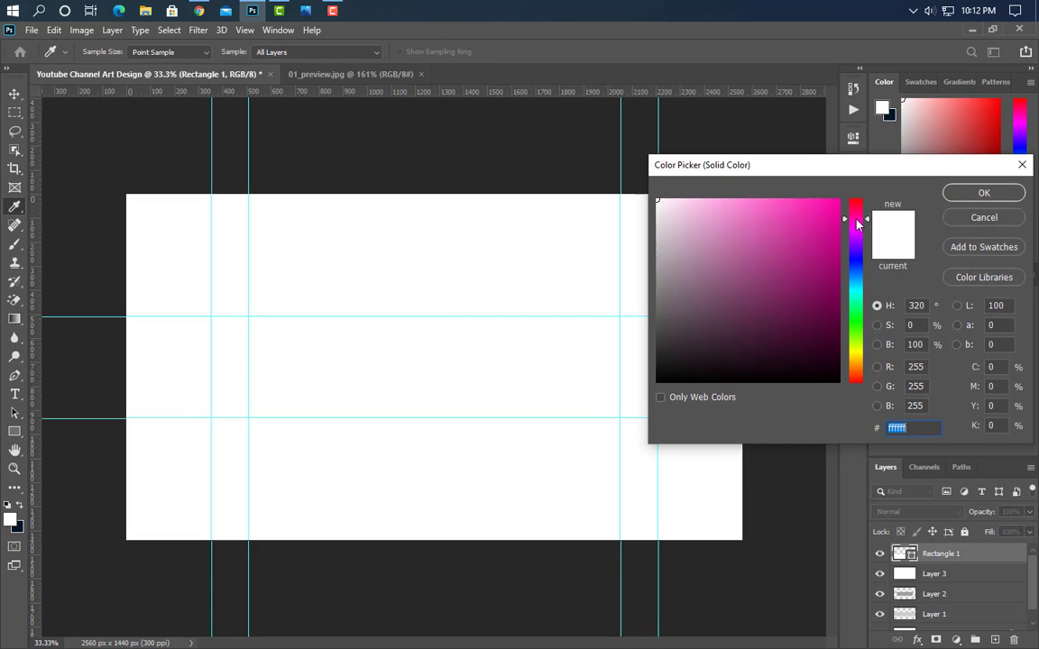
click(823, 229)
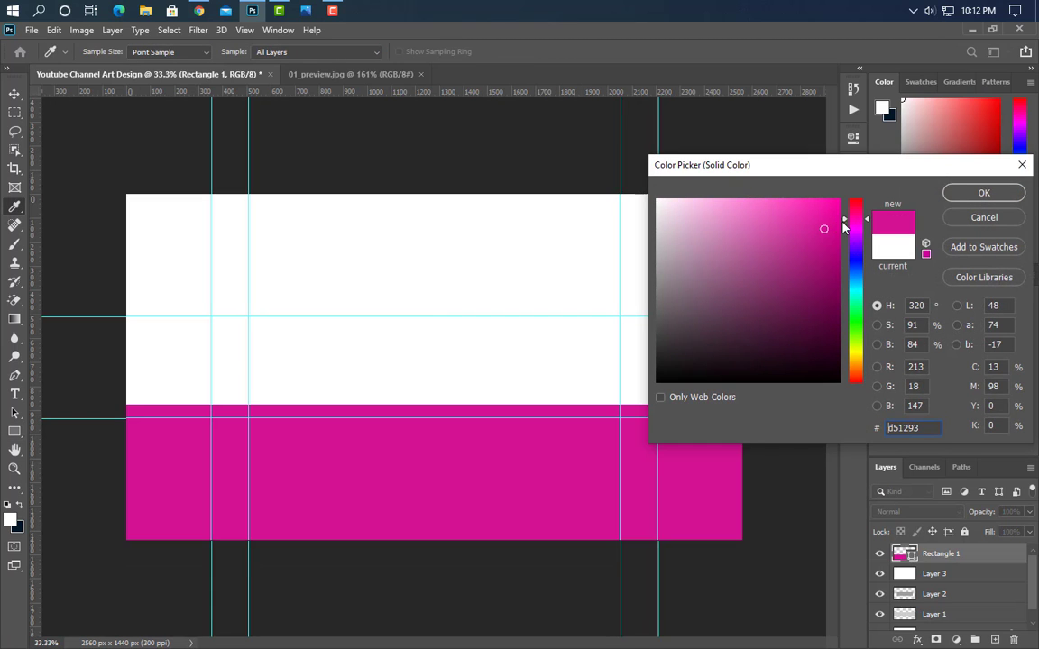
click(983, 192)
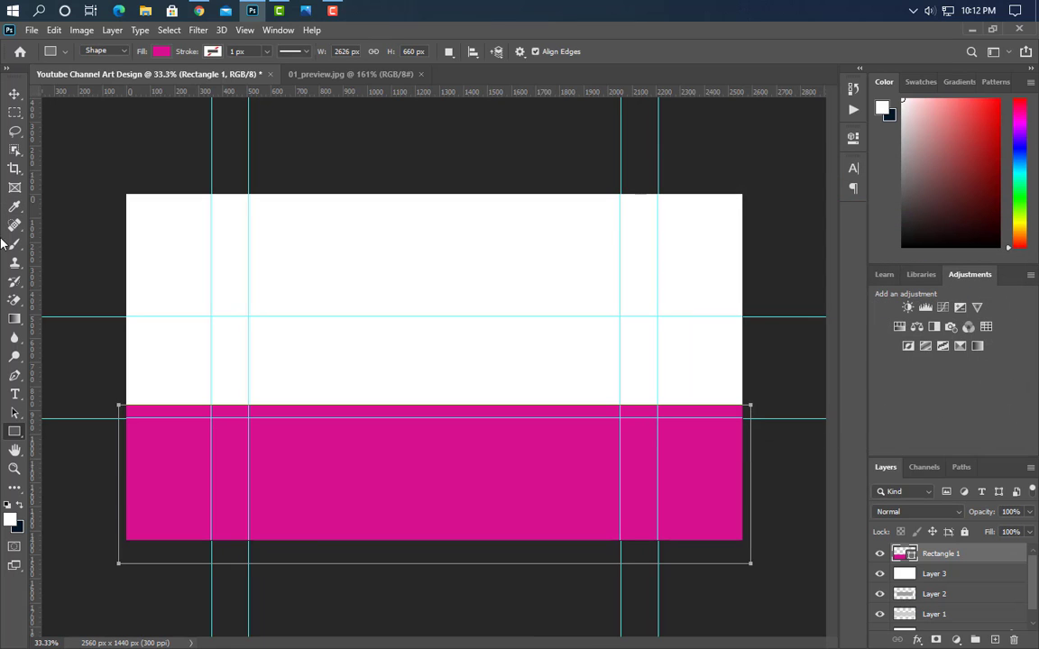
key(v)
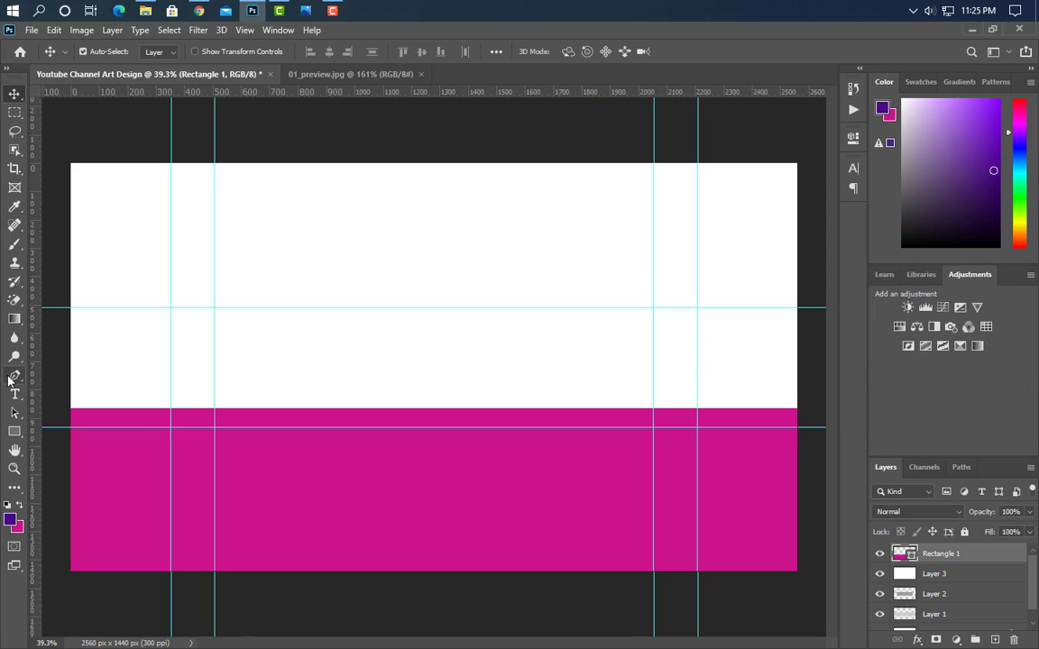
- Draw a four-point Pen tool shape, about 821 x 423 px with a slanted right side, between the horizontal guides at the canvas's left
click(14, 375)
click(76, 309)
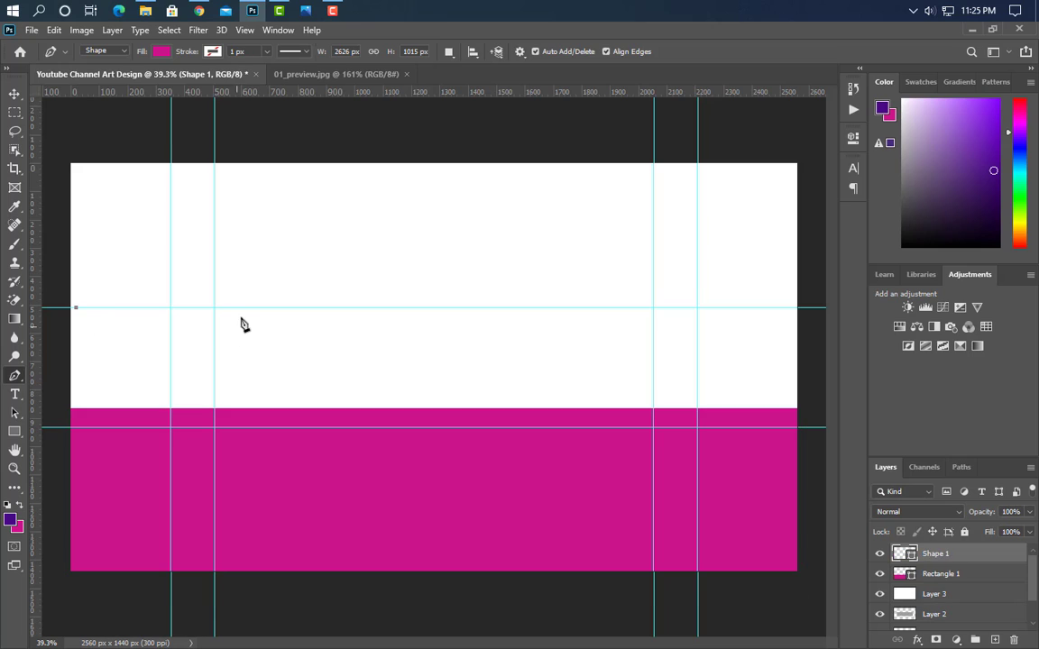
click(256, 309)
click(304, 428)
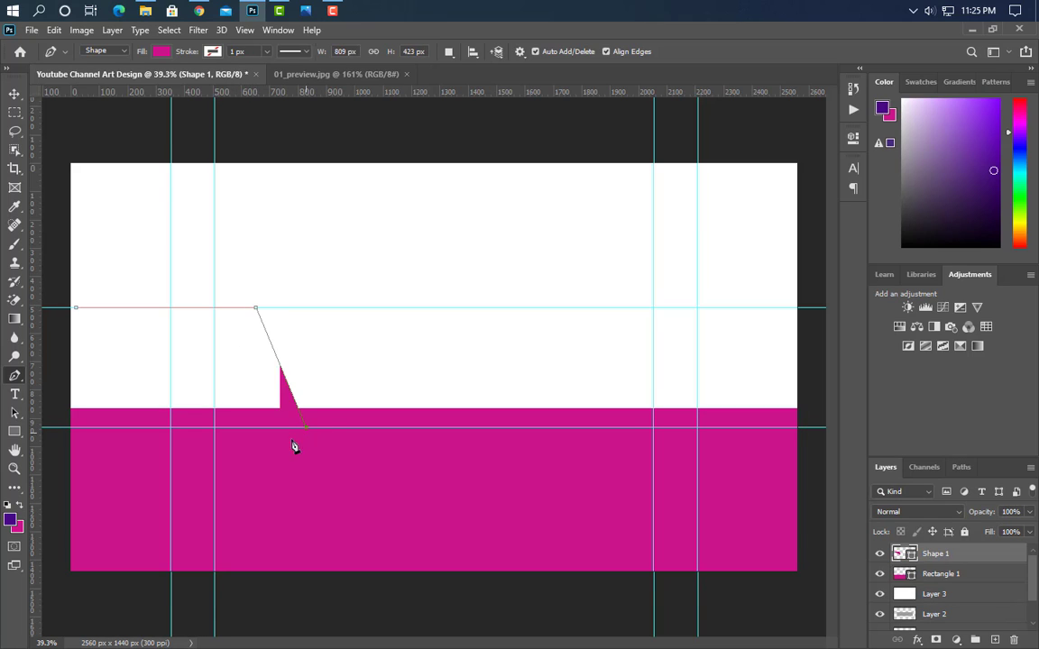
click(73, 427)
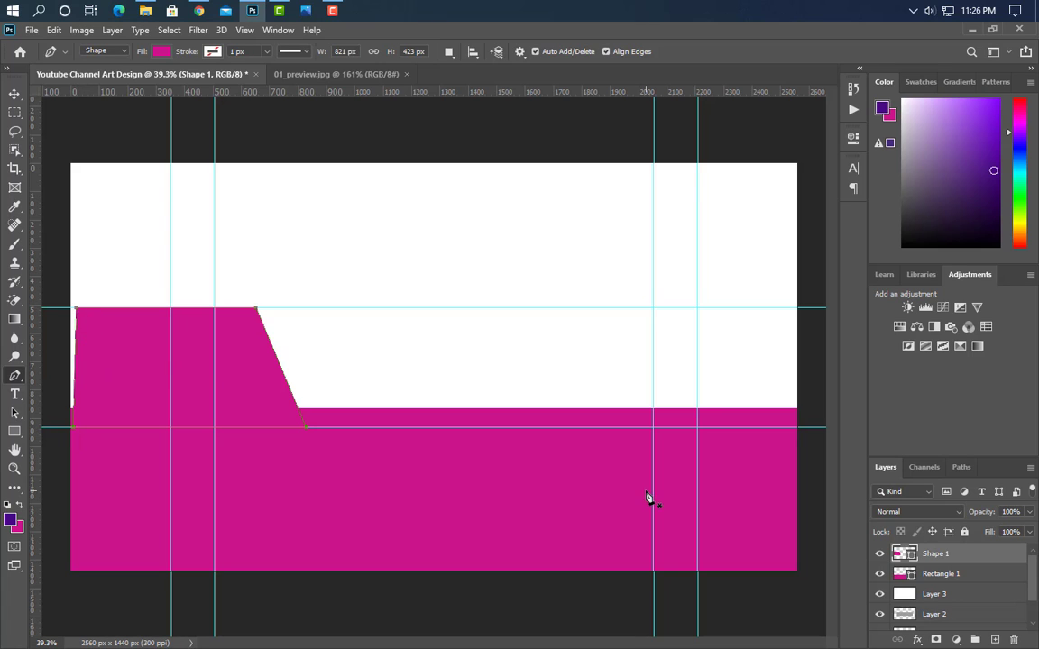
- Duplicate the Shape 1 layer and recolor the copy with the purple foreground color
drag(1001, 561, 995, 639)
double_click(912, 559)
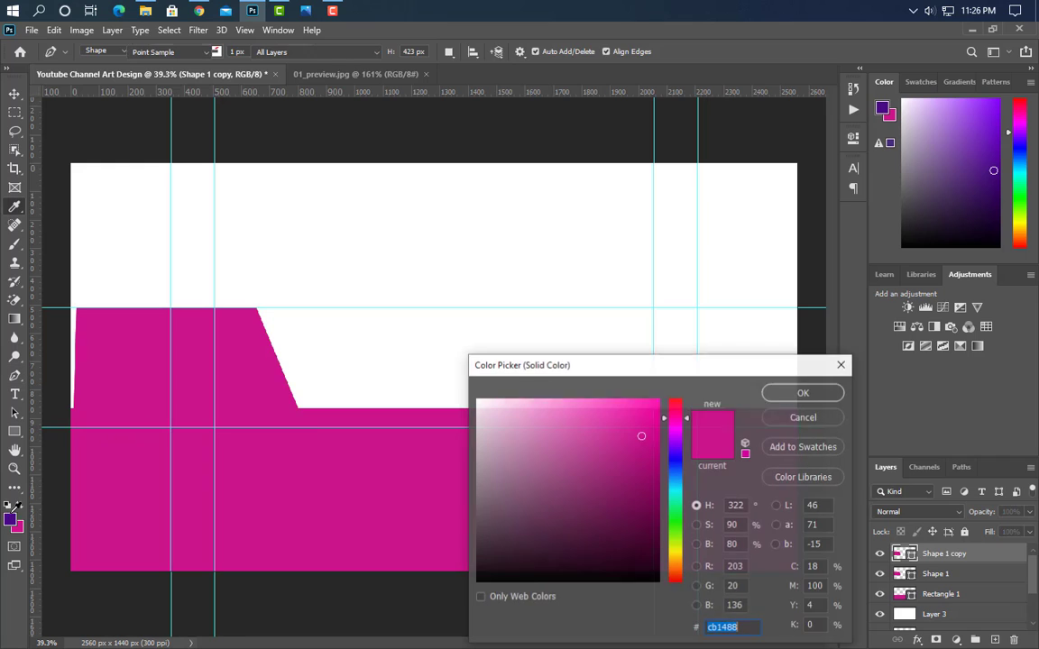
click(10, 520)
click(790, 395)
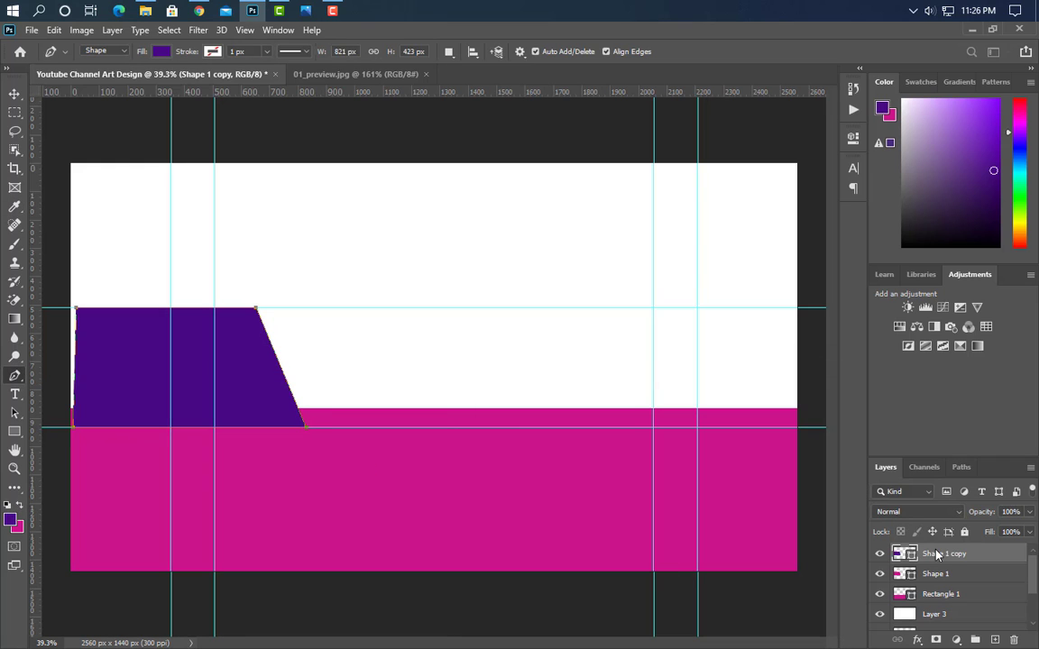
- Move Shape 1 above its purple copy and shift it left about 60 px to expose a slanted purple stripe
drag(958, 574, 938, 547)
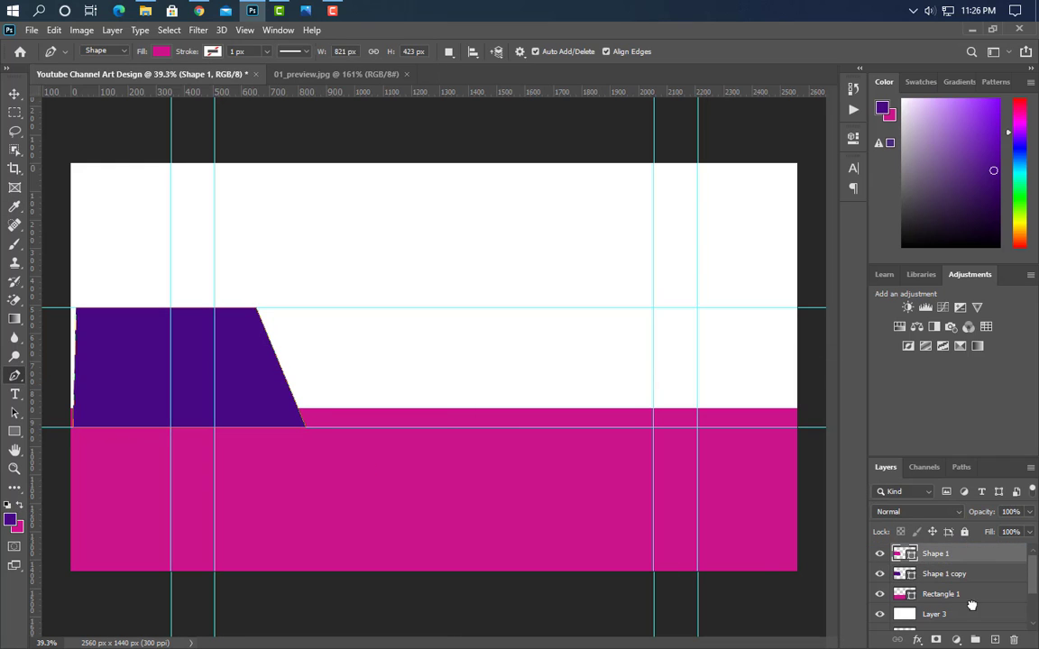
click(15, 95)
key(shift+Left)
key(shift+Left)
key(shift+Left)
key(shift+Left)
key(shift+Left)
key(shift+Left)
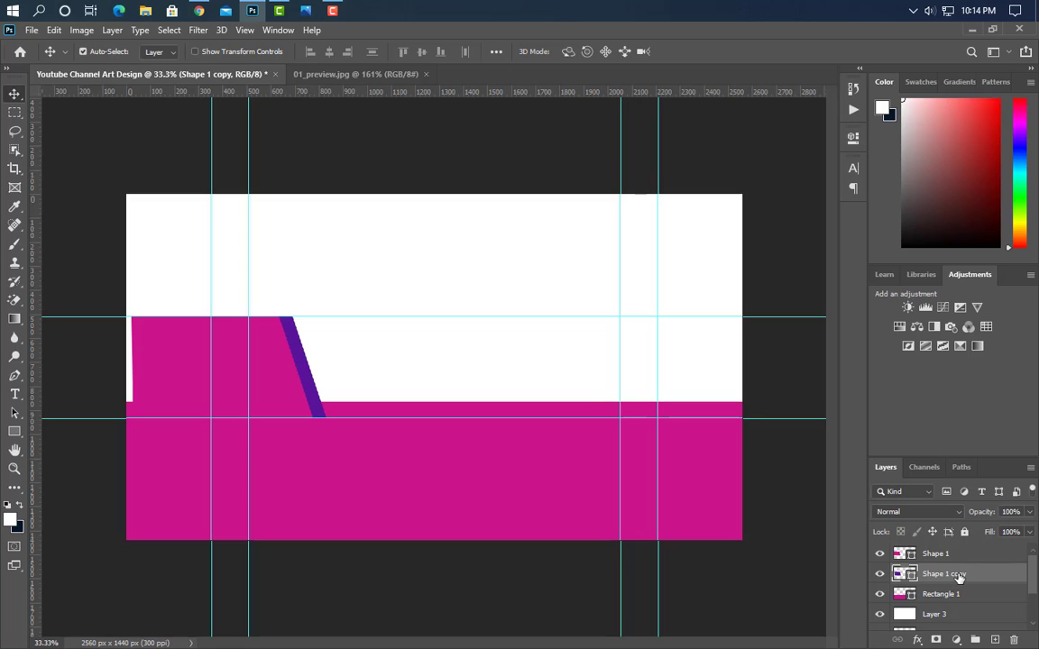
- Group the Shape 1 and Shape 1 copy layers and place the group below Rectangle 1
ctrl+click(965, 557)
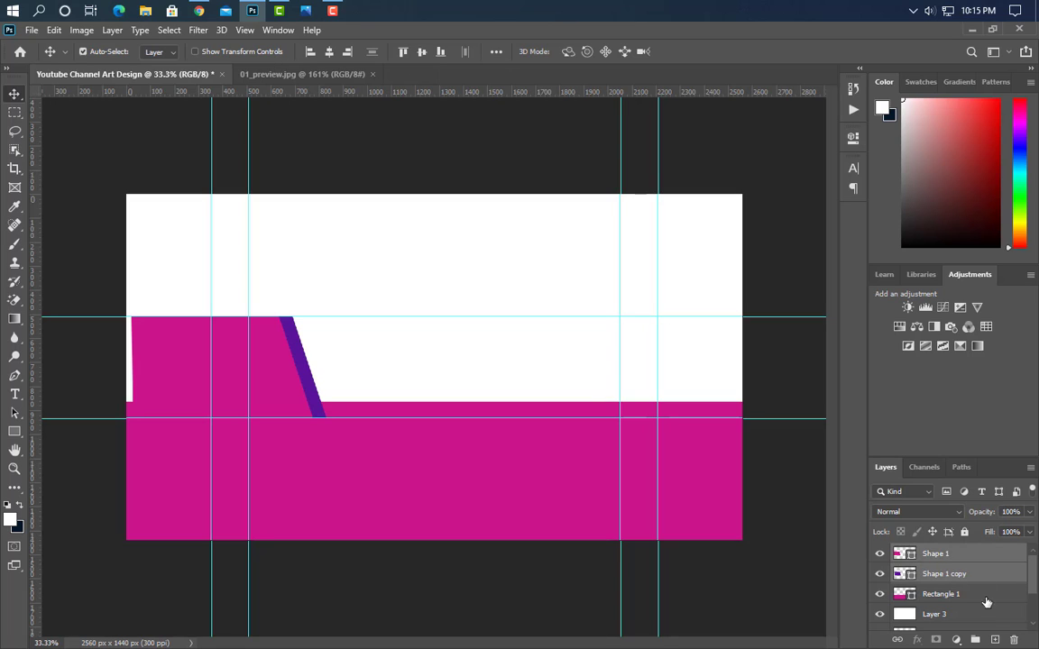
click(976, 639)
- Duplicate Rectangle 1 and scale the copy to about 50% width and 10.3% height, as a thin strip resting on the lower guide
drag(987, 571, 994, 639)
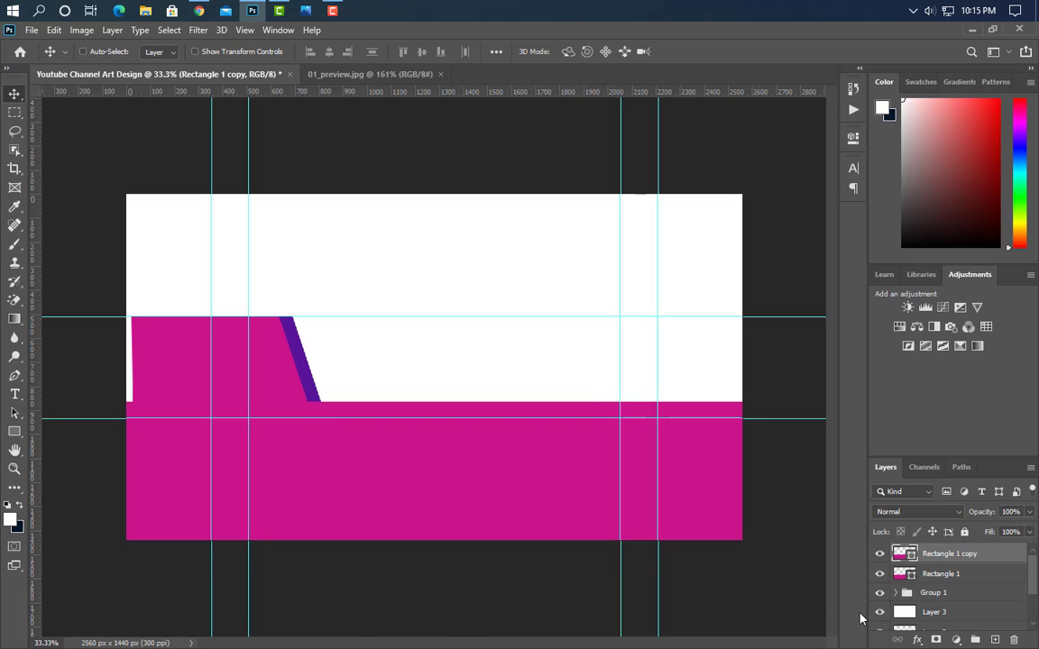
key(ctrl+t)
drag(426, 582, 495, 420)
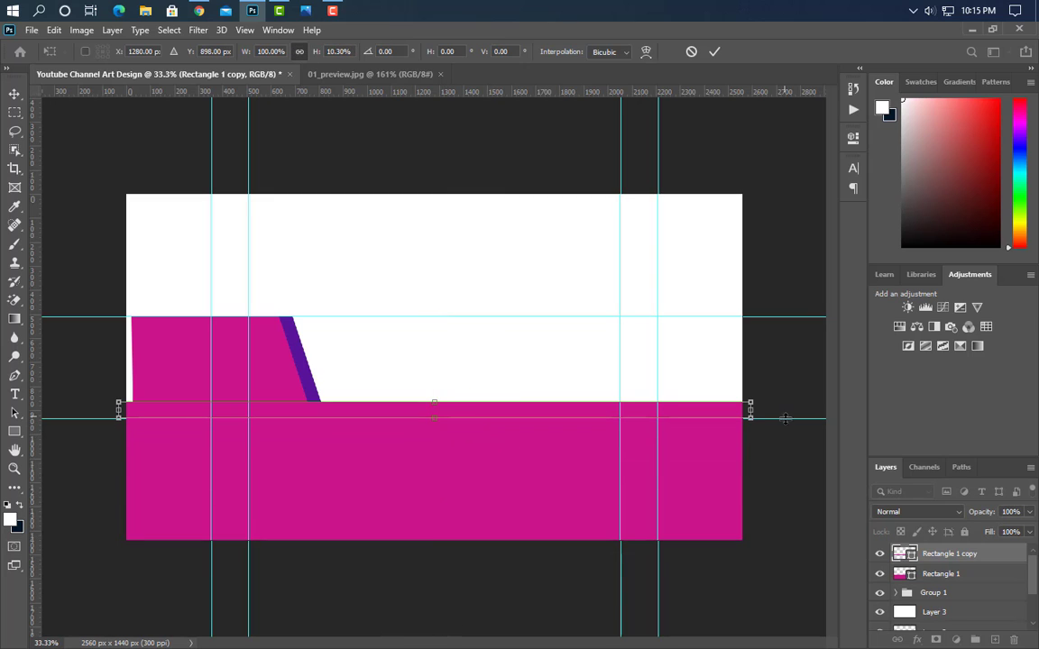
drag(751, 411, 600, 411)
drag(114, 410, 276, 409)
- Distort the thin strip into a trapezoid by pulling its two bottom corners outward along the lower guide
scroll(343, 435, up, 3)
scroll(342, 435, up, 3)
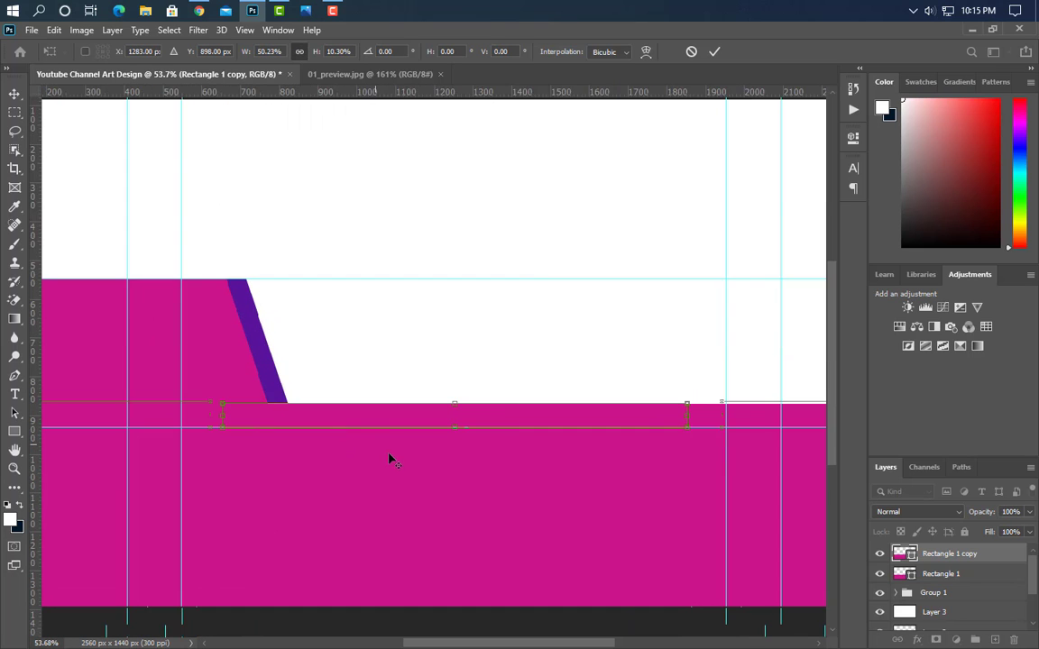
right_click(570, 417)
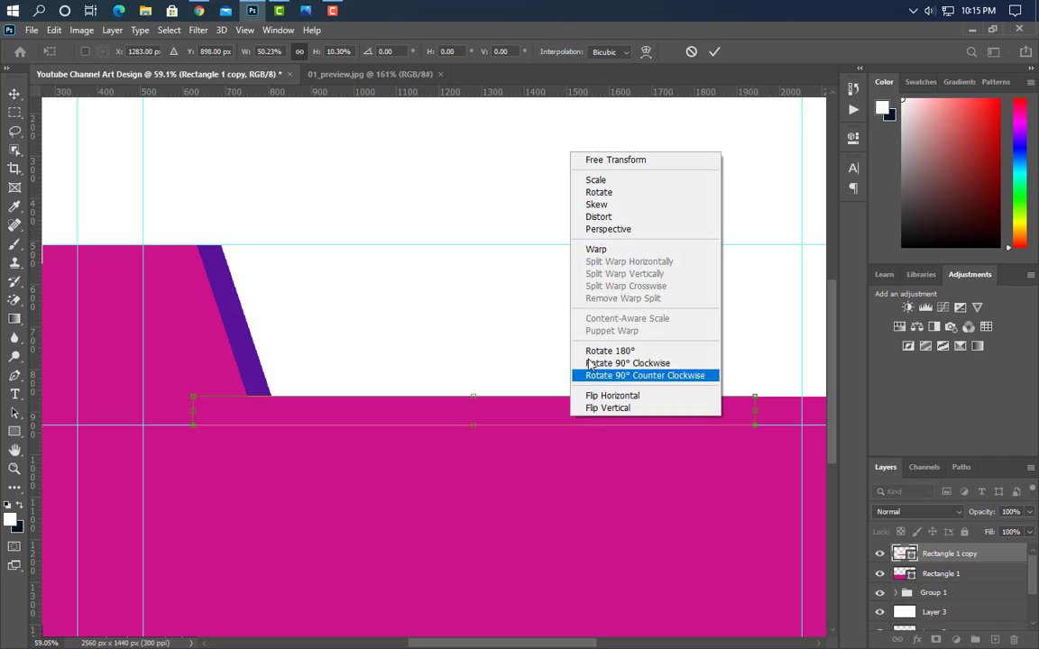
click(597, 218)
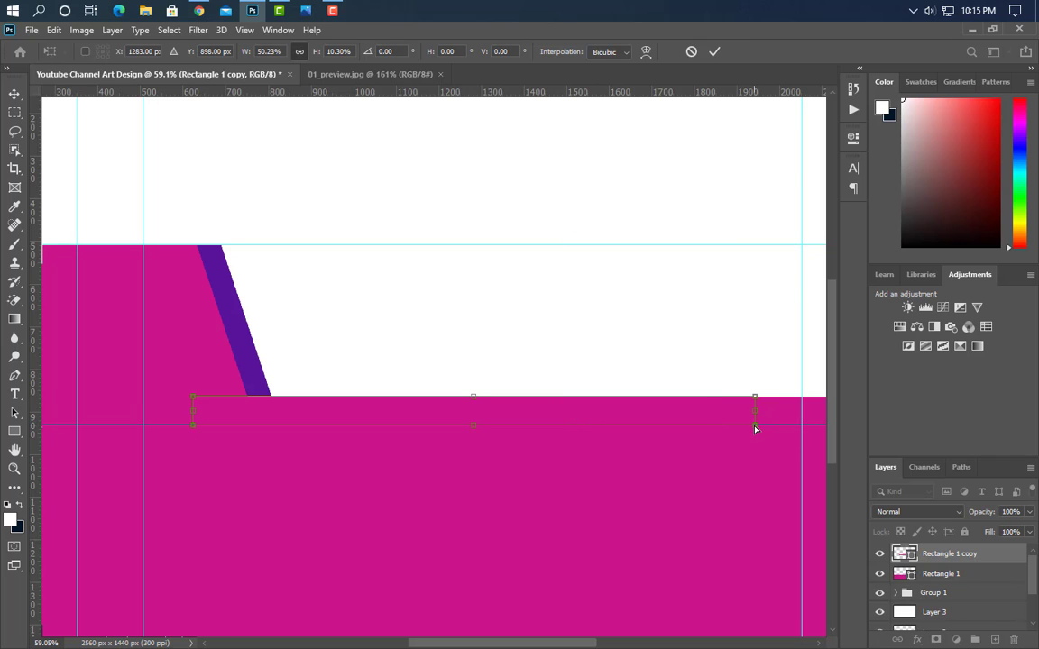
drag(755, 429, 773, 428)
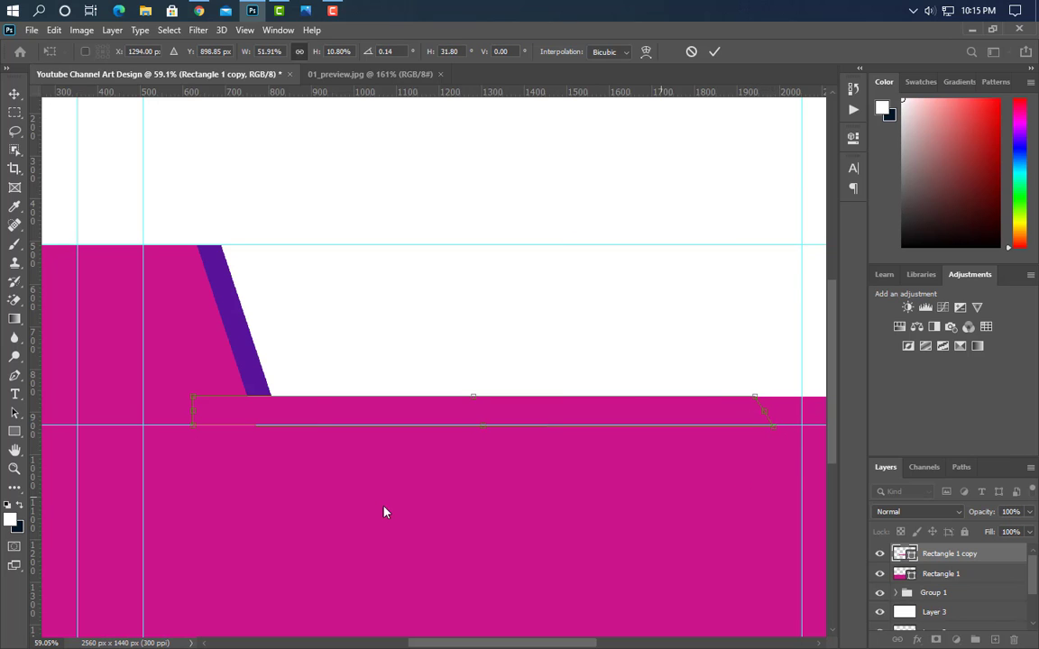
drag(193, 430, 186, 430)
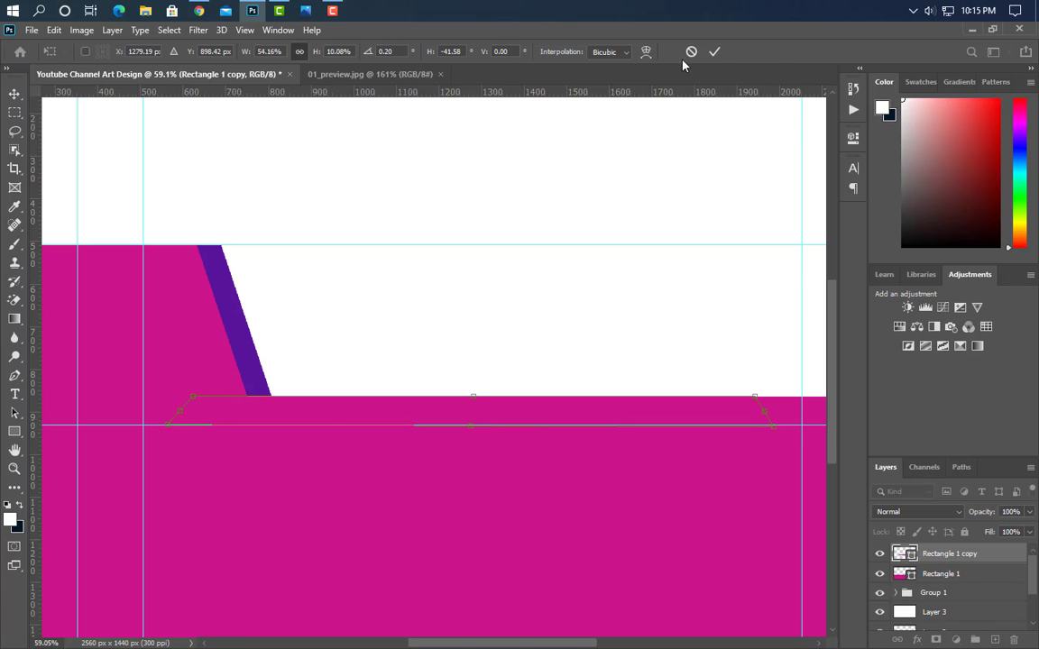
key(Return)
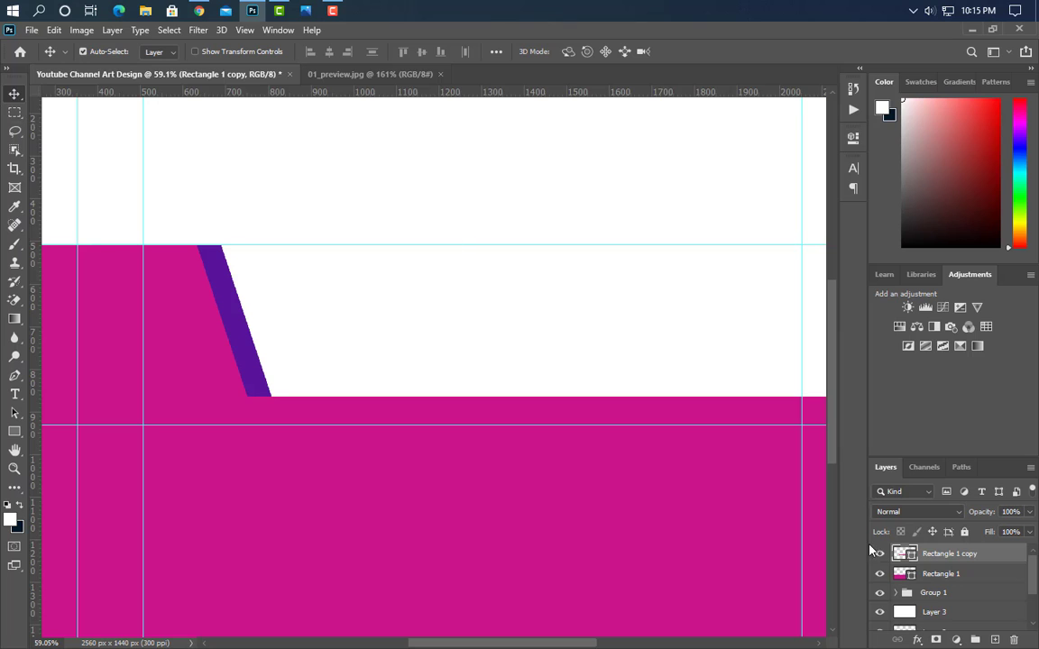
- Recolor the trapezoid strip with a darker shade of the slanted stripe's purple, and match the slanted stripe to it
click(244, 328)
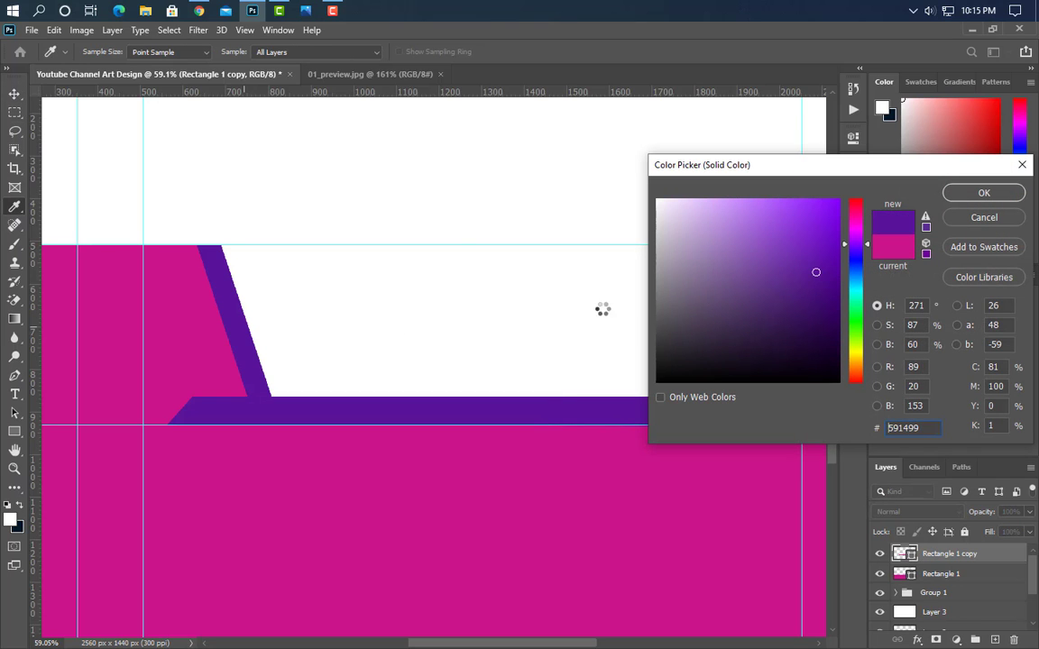
click(828, 287)
click(1000, 198)
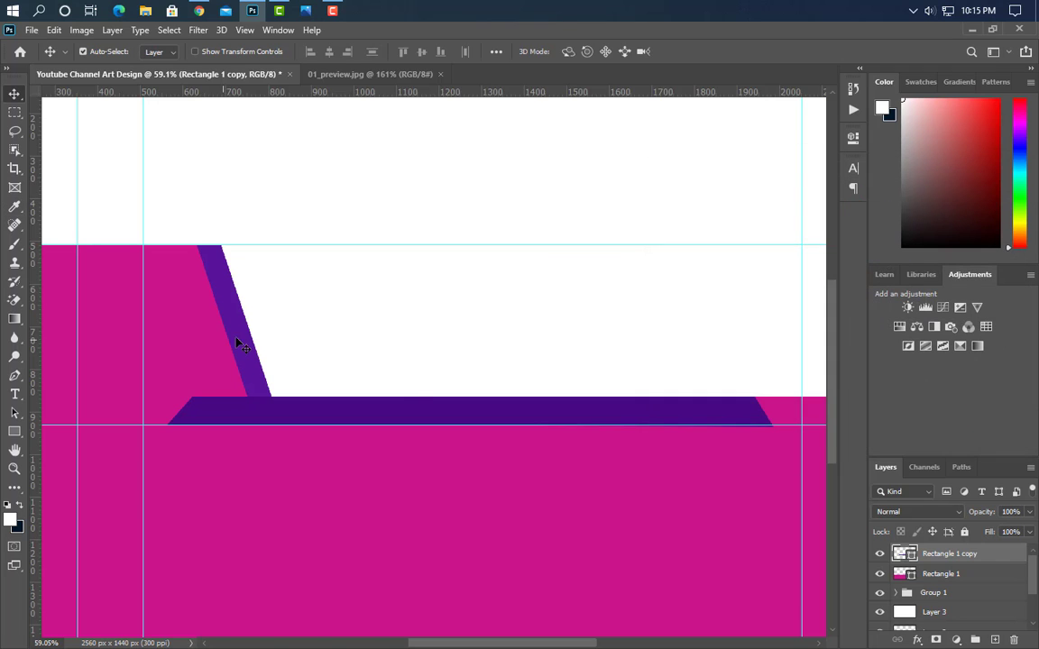
click(239, 343)
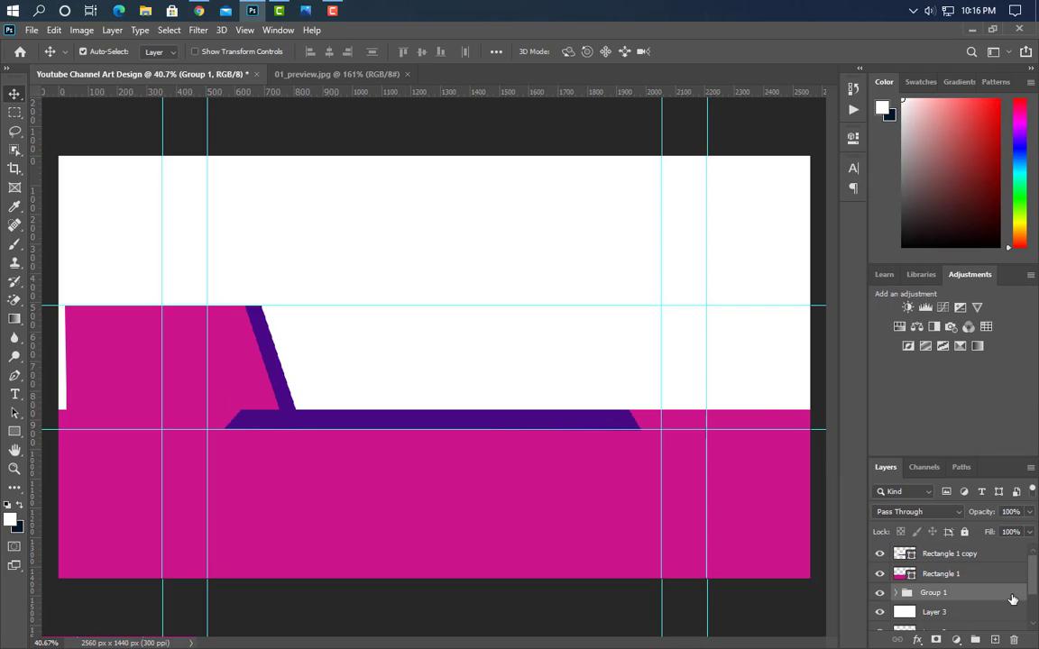
- Duplicate Group 1, flip the copy horizontally and place it on the opposite side of the banner, between the two horizontal guides
drag(1011, 599, 996, 640)
key(ctrl+t)
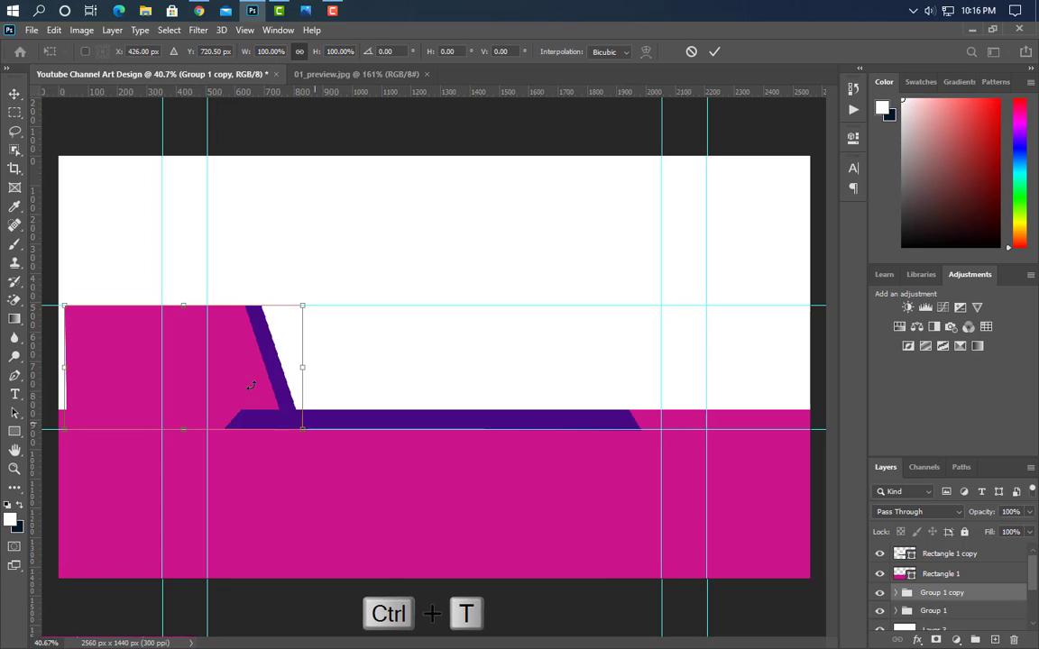
right_click(237, 366)
click(334, 611)
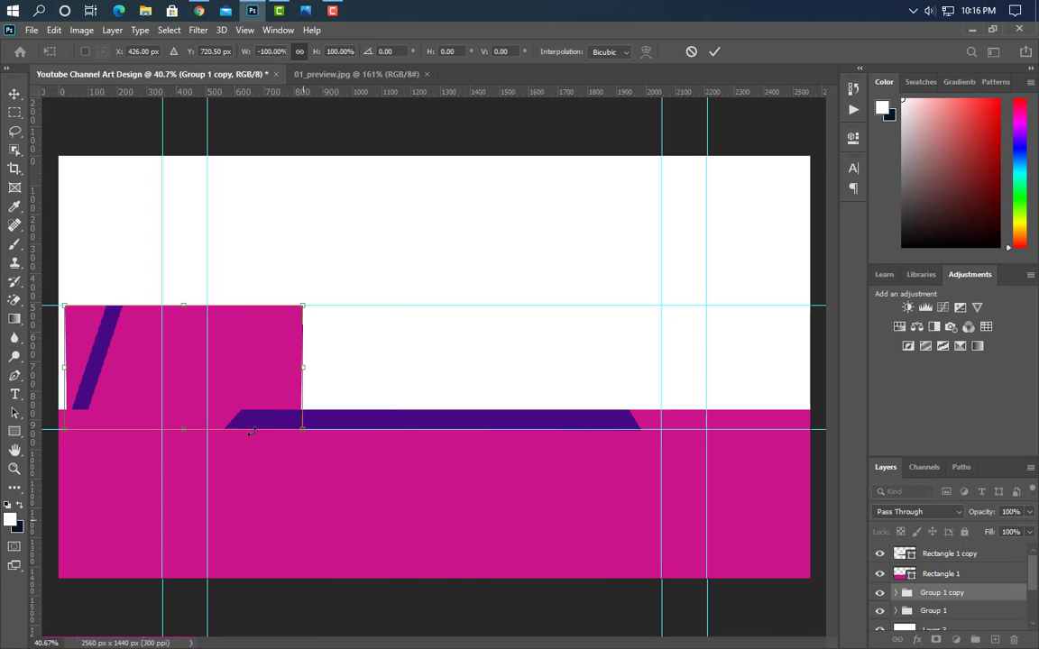
drag(251, 375, 724, 372)
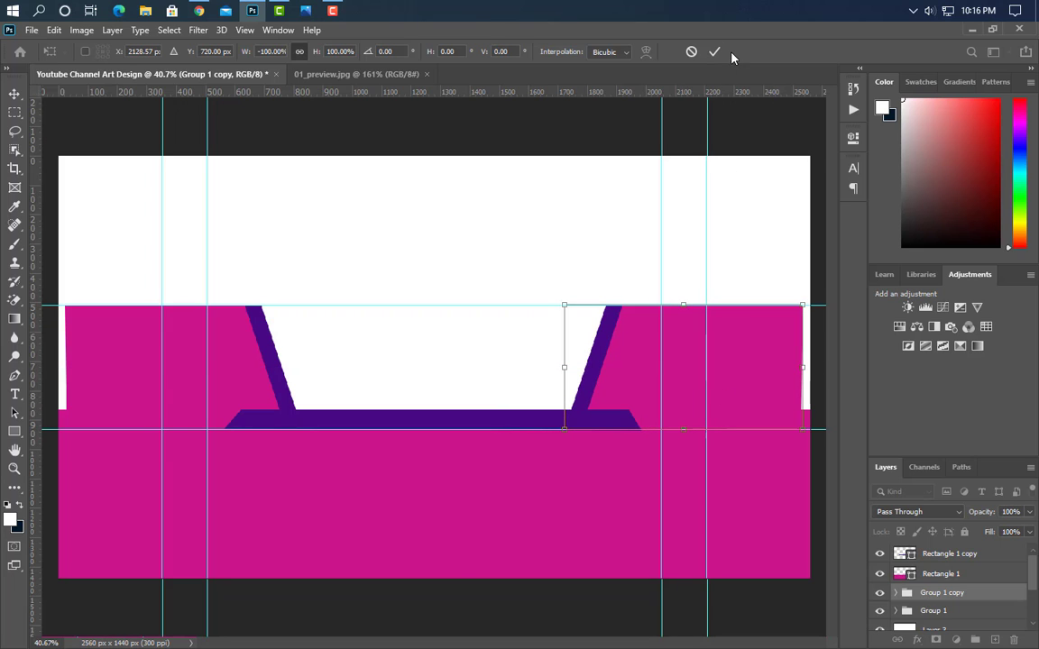
click(713, 52)
click(256, 415)
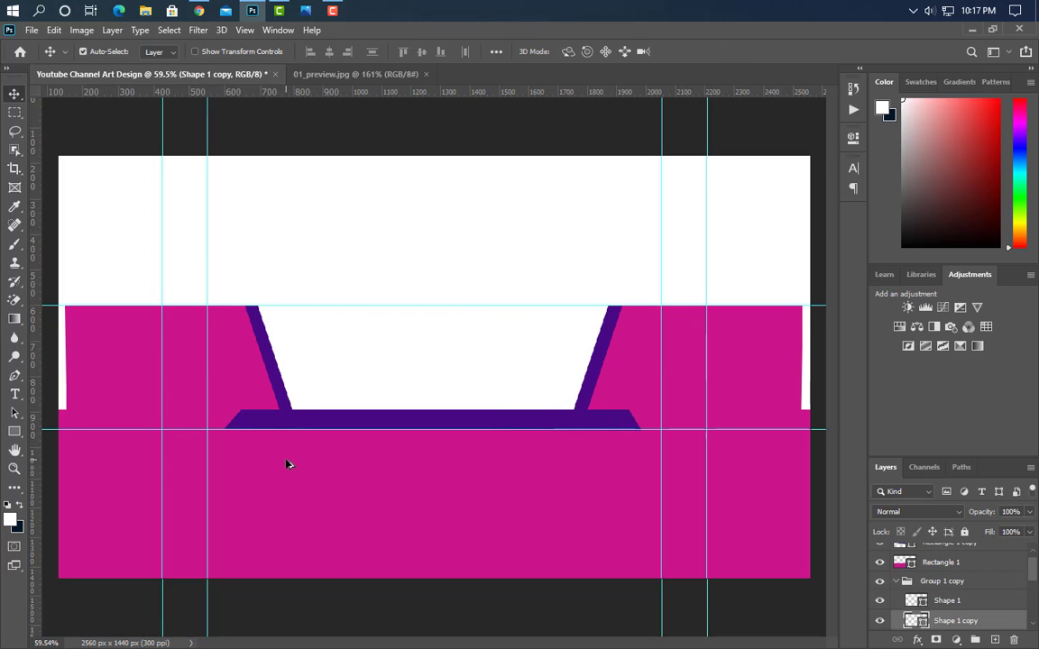
scroll(256, 415, up, 5)
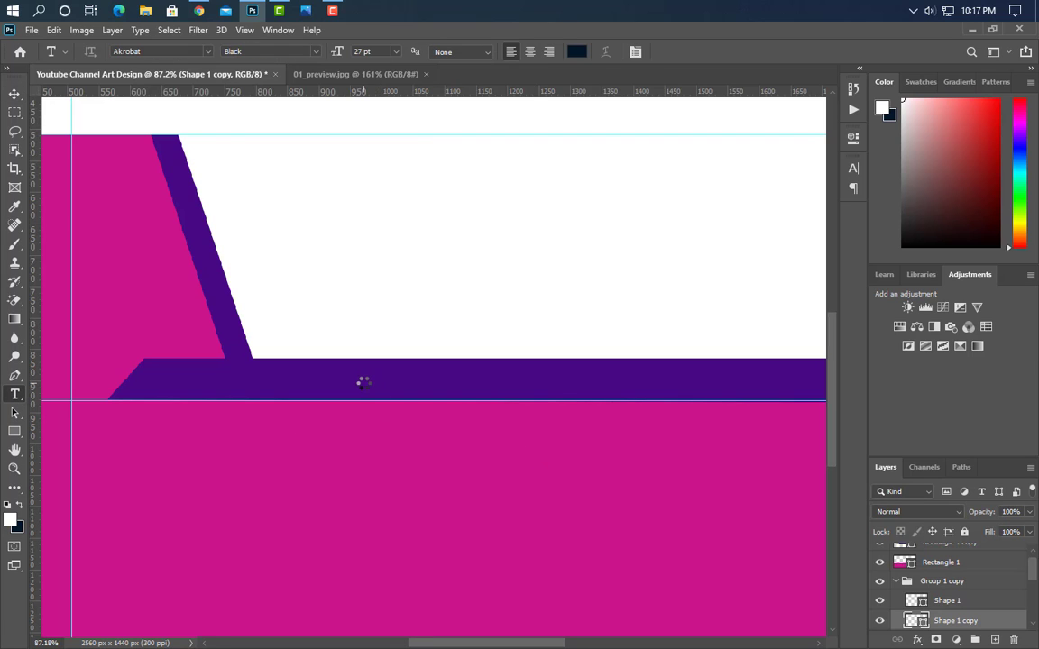
text(WWWWW)
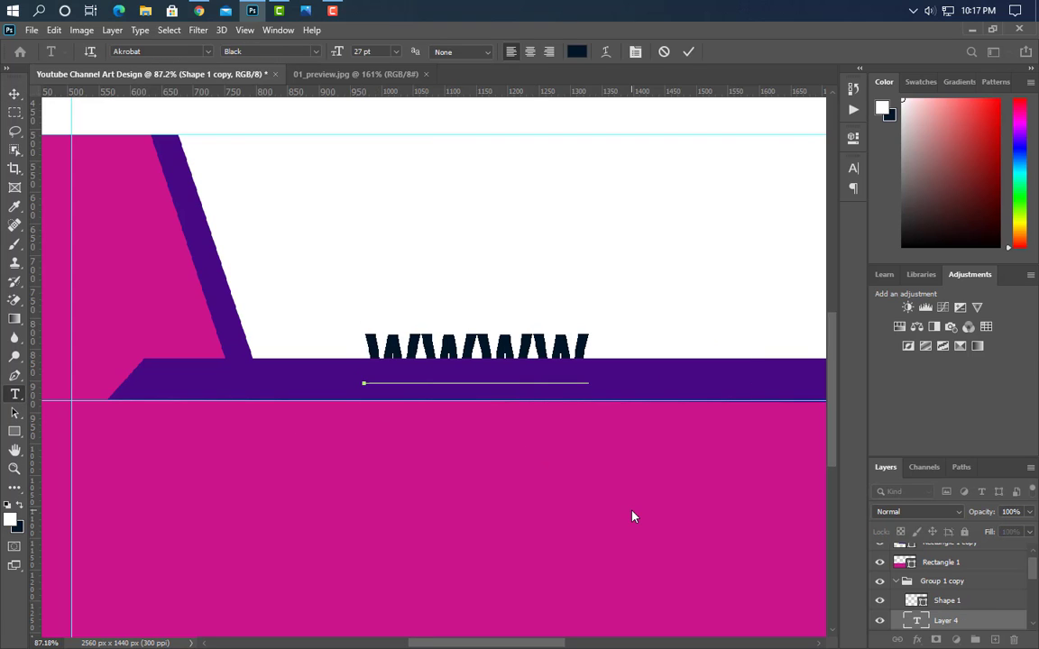
key(BackSpace)
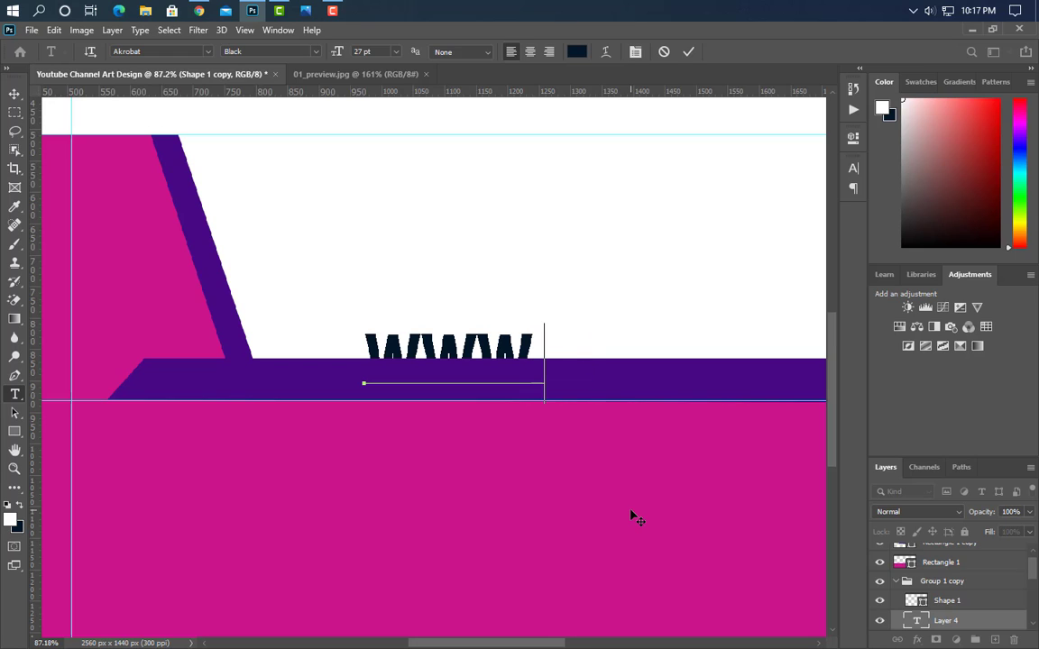
text(.GRAPH)
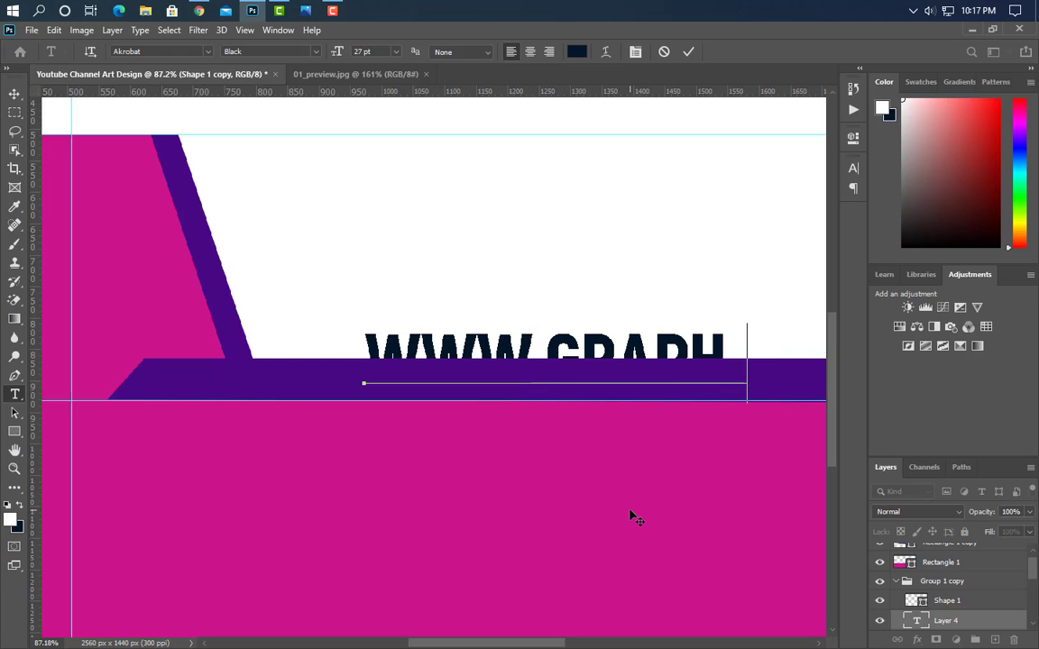
text(ICSD)
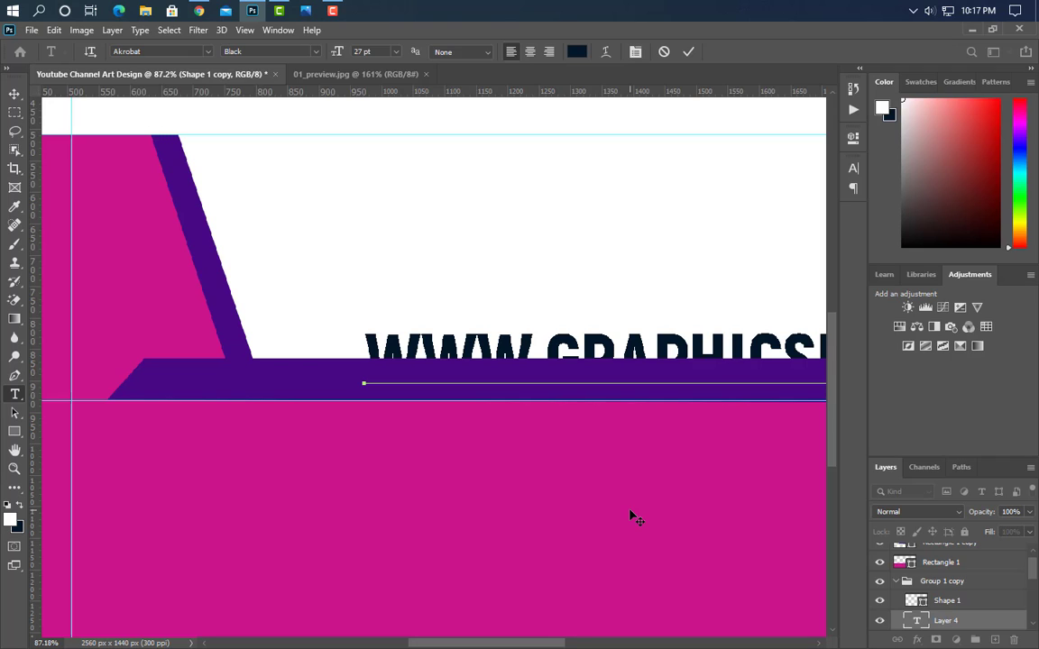
click(688, 51)
- Set the website text's font style to SemiBold and its color to white (ffffff)
click(852, 169)
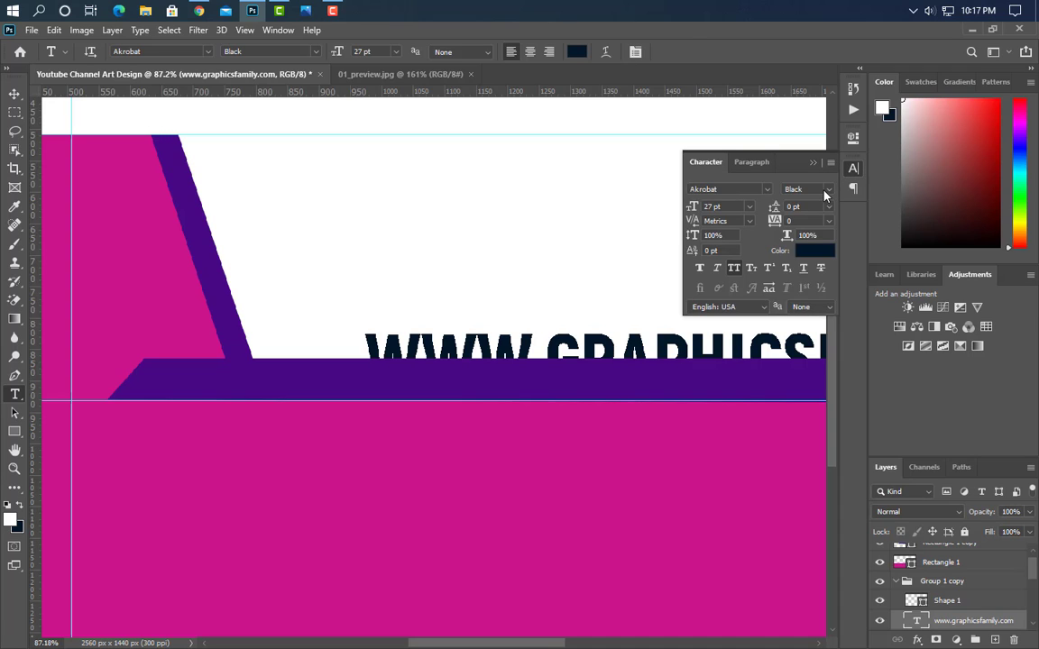
click(826, 190)
click(825, 250)
key(i)
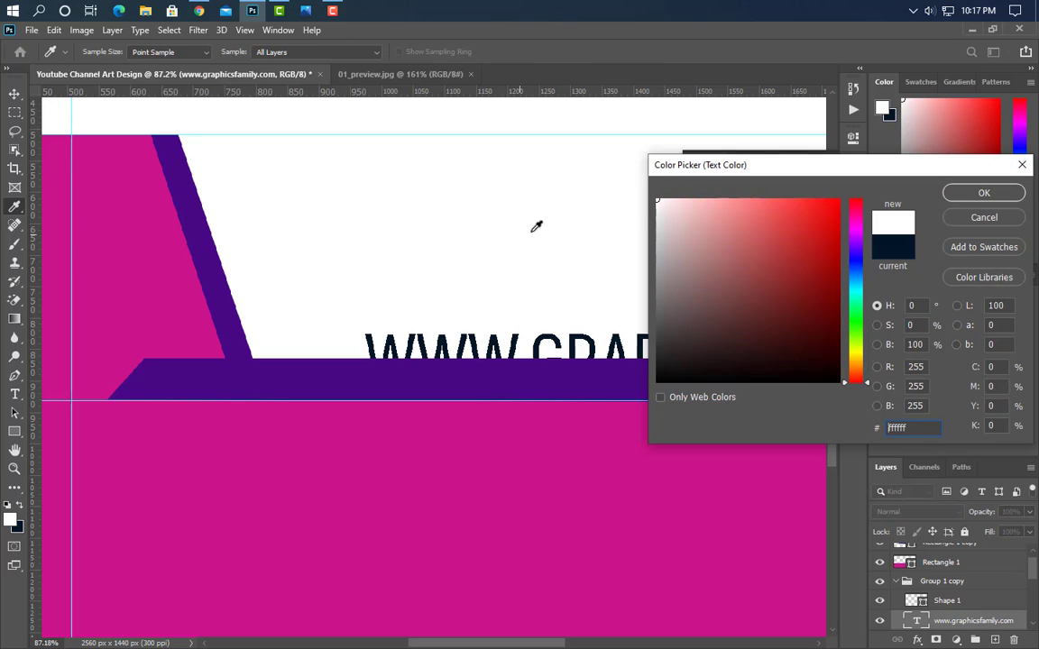
click(536, 224)
click(988, 193)
click(813, 162)
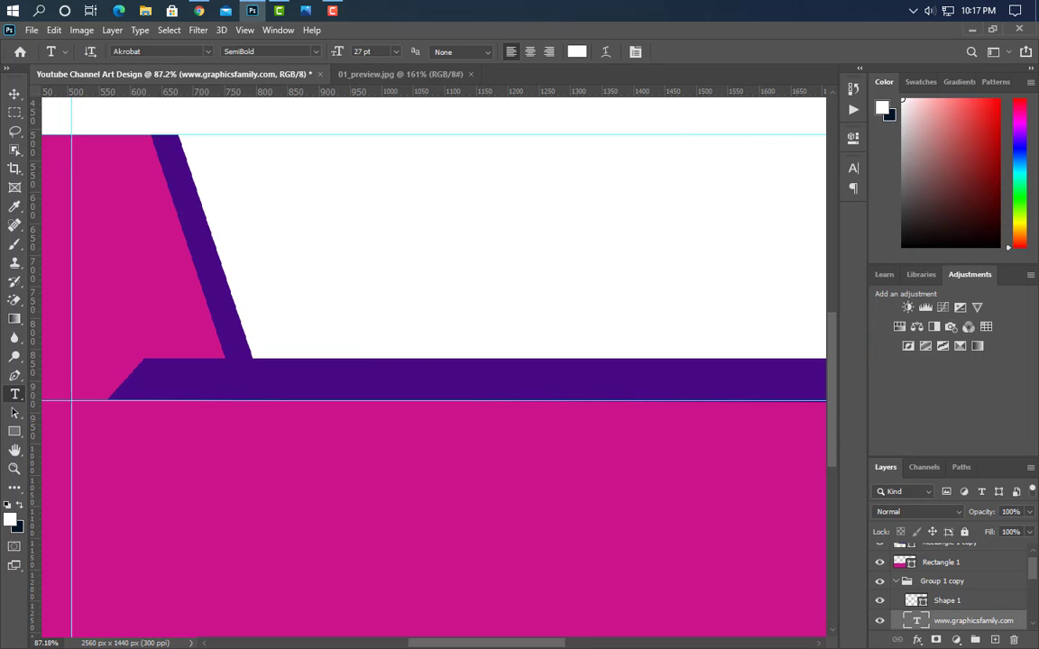
- Move the website text layer to the top of the layer stack and scale it to about 10.32 pt, centered on the purple strip
drag(994, 625, 978, 482)
drag(980, 553, 981, 544)
key(ctrl+t)
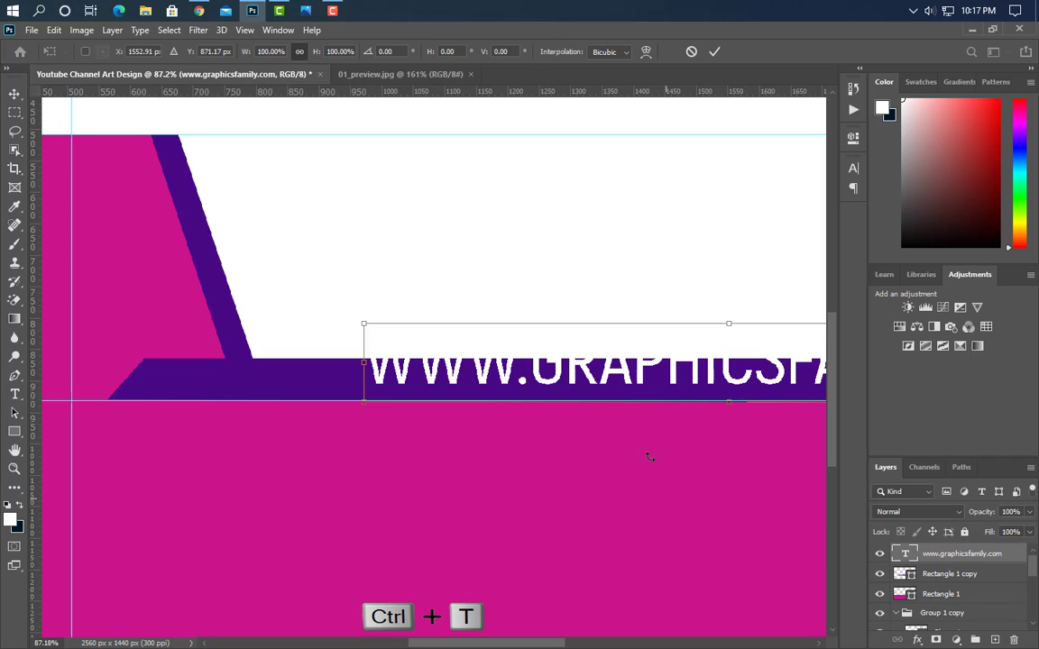
drag(725, 326, 726, 358)
scroll(451, 416, down, 4)
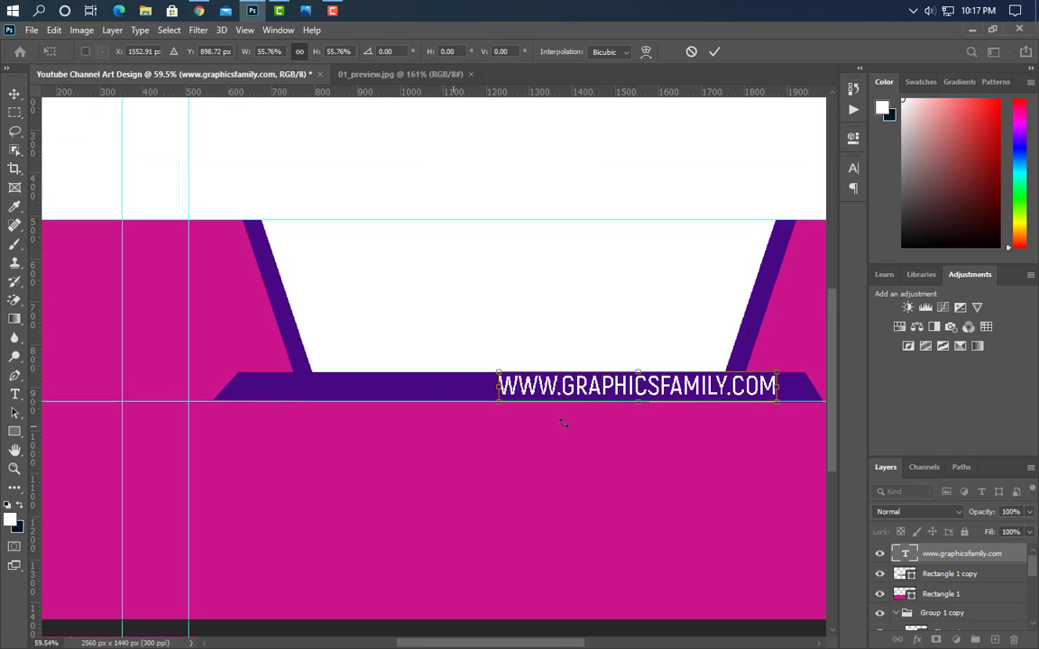
drag(679, 392, 562, 391)
drag(520, 372, 521, 382)
click(714, 51)
- Turn off All Caps for the website text
click(853, 167)
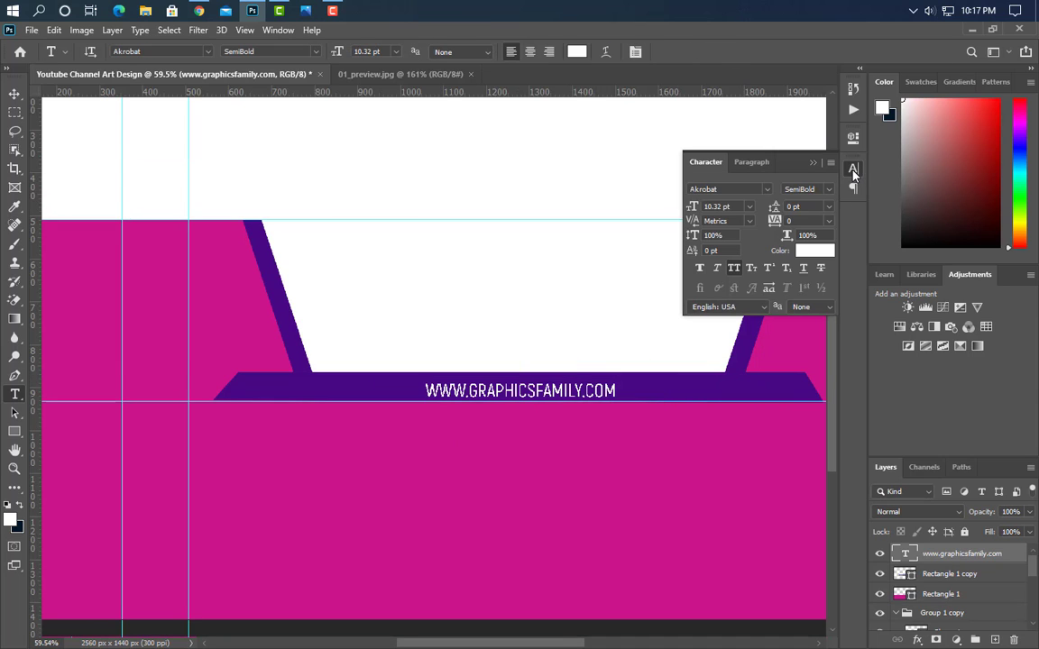
click(735, 269)
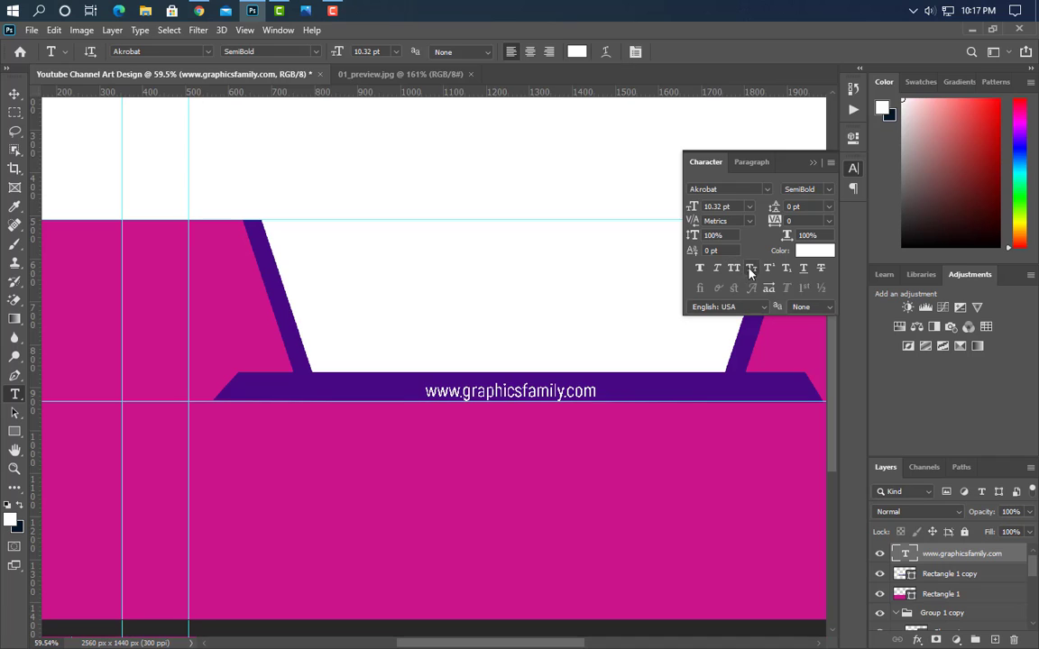
click(813, 164)
- Draw a white circle about 17 px in diameter on the purple strip, just after the end of the website text
scroll(587, 401, up, 5)
key(v)
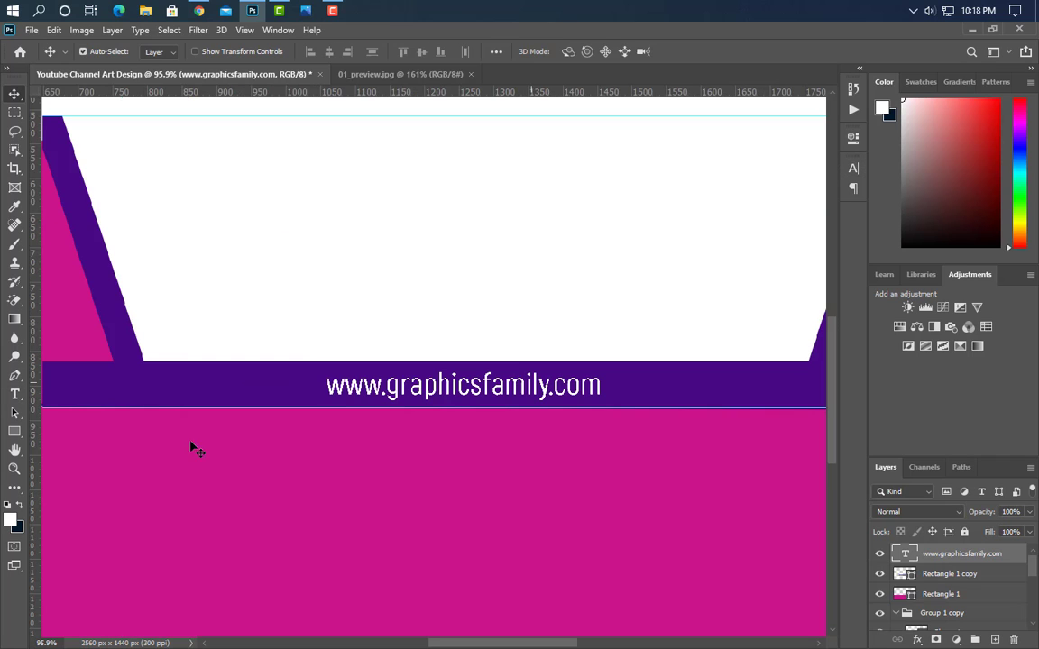
click(14, 434)
click(90, 457)
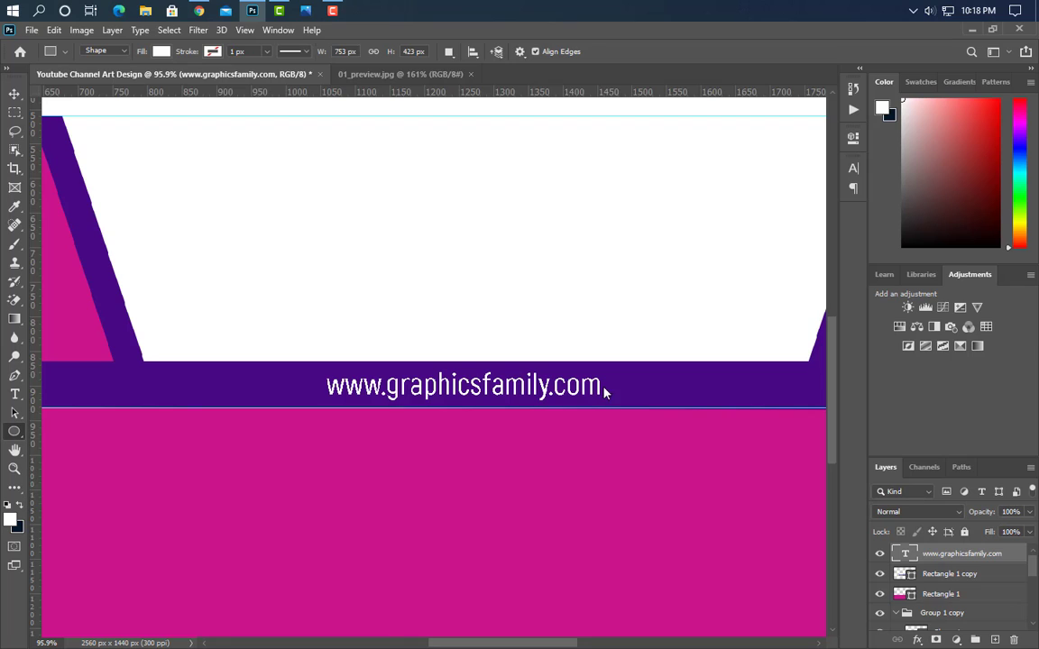
key(shift)
drag(622, 378, 635, 391)
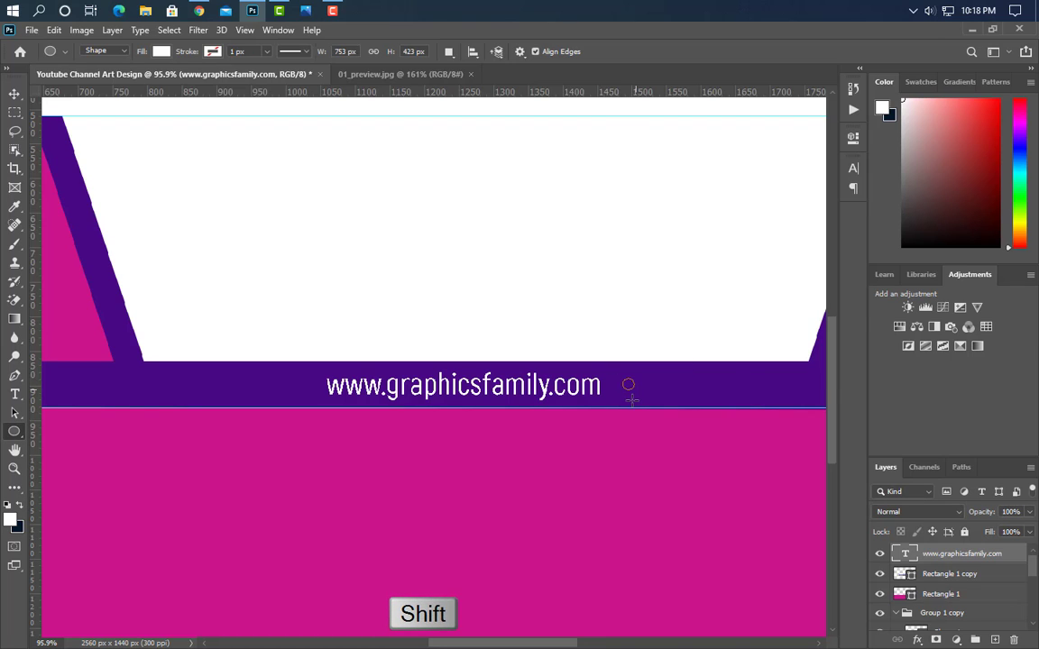
click(813, 133)
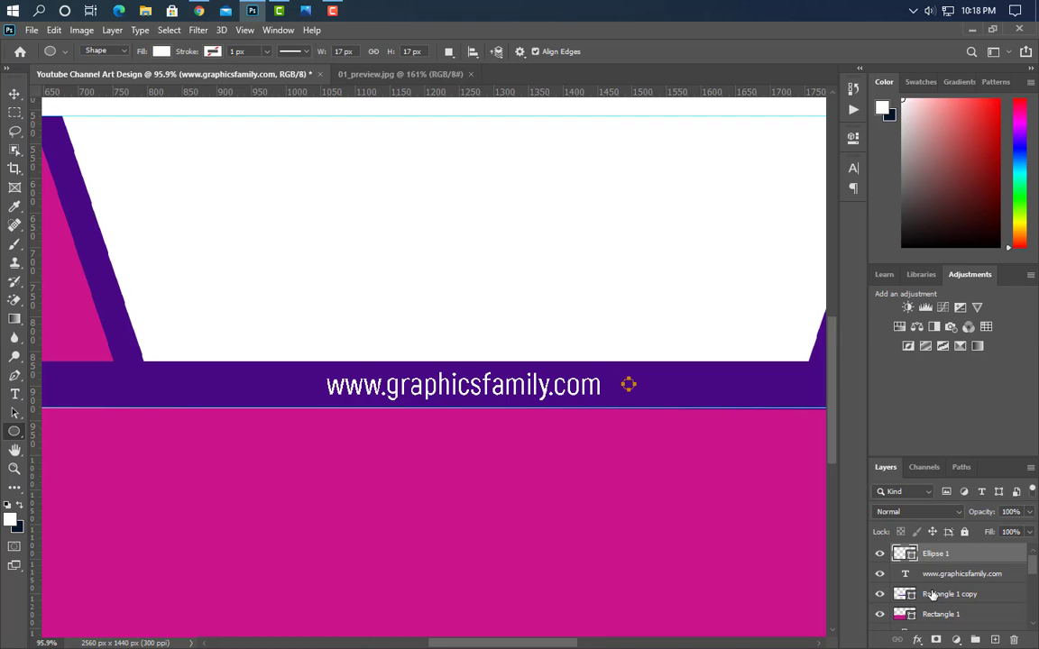
- Duplicate the white circle into an evenly spaced row of five dots and group all the ellipse layers
key(v)
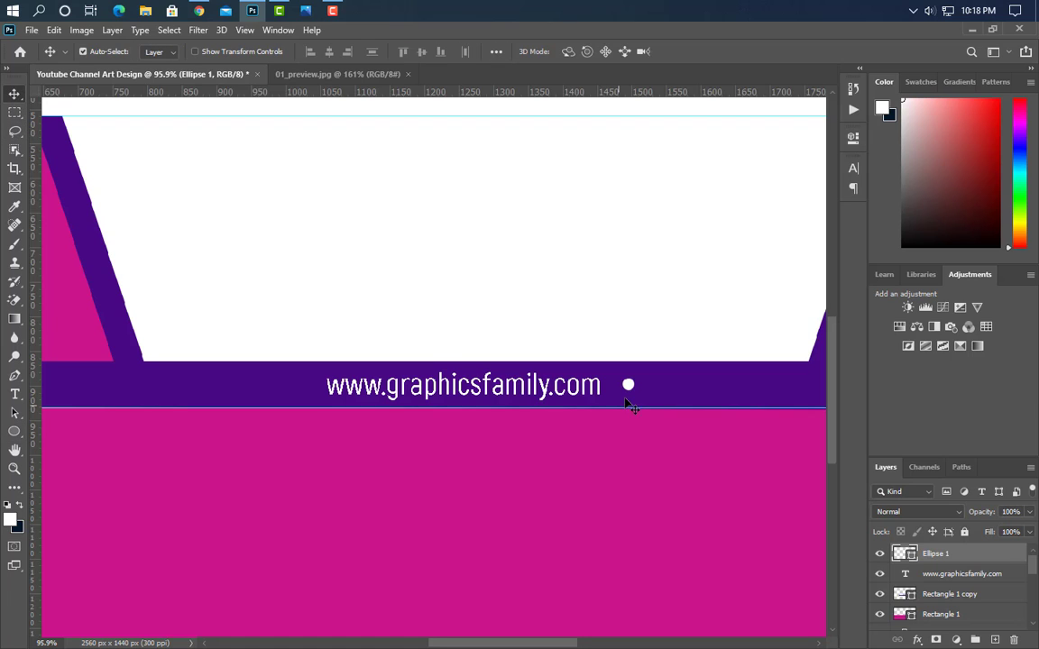
drag(629, 386, 720, 388)
scroll(964, 595, down, 1)
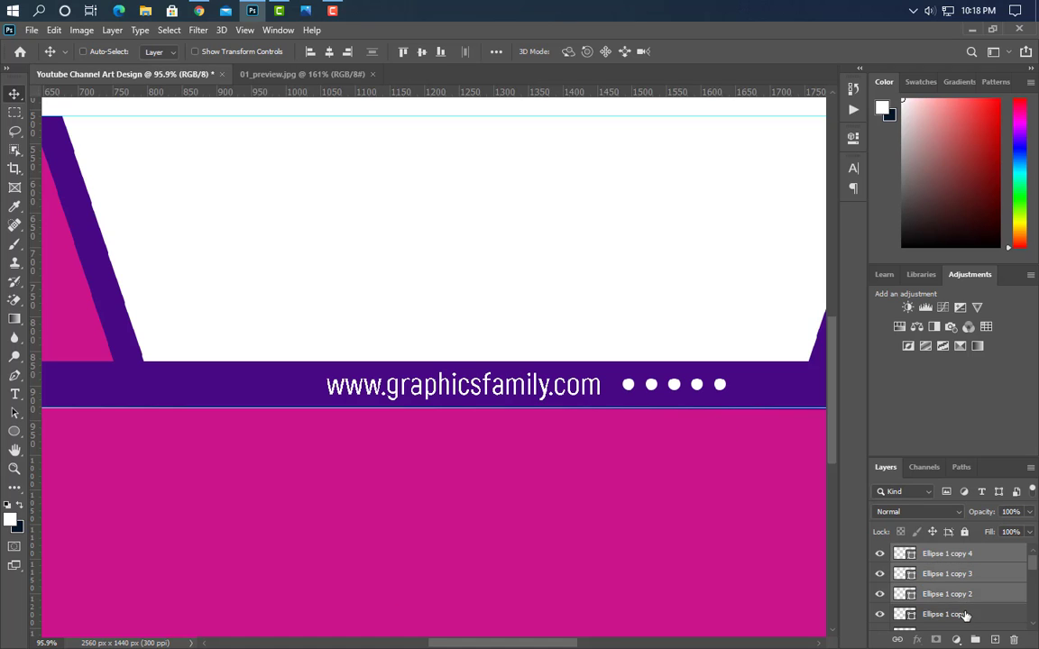
shift+click(968, 613)
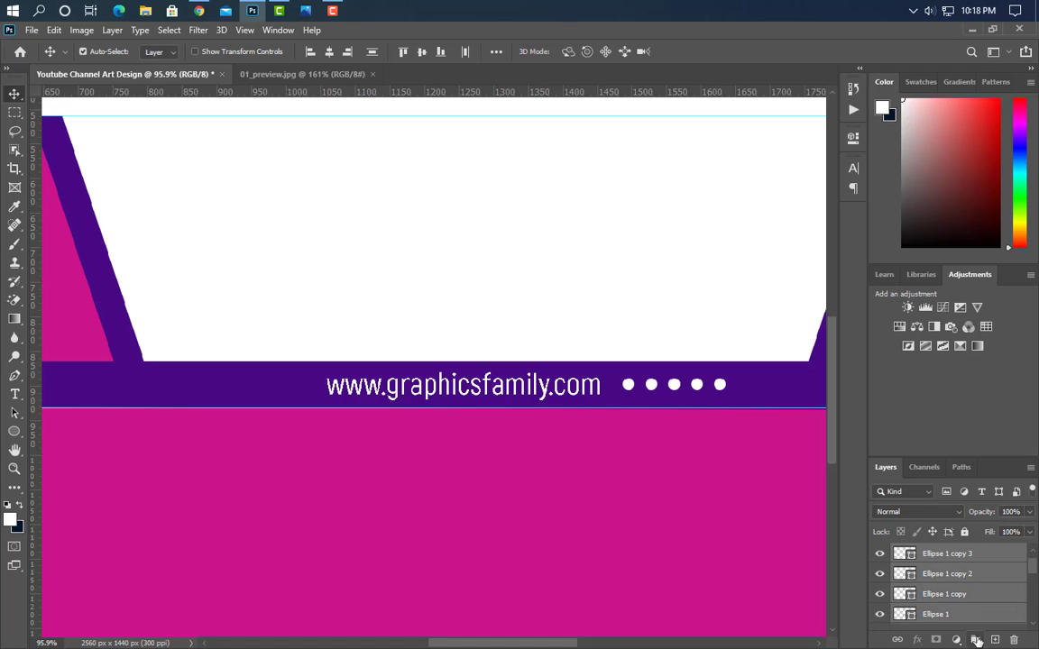
key(ctrl+g)
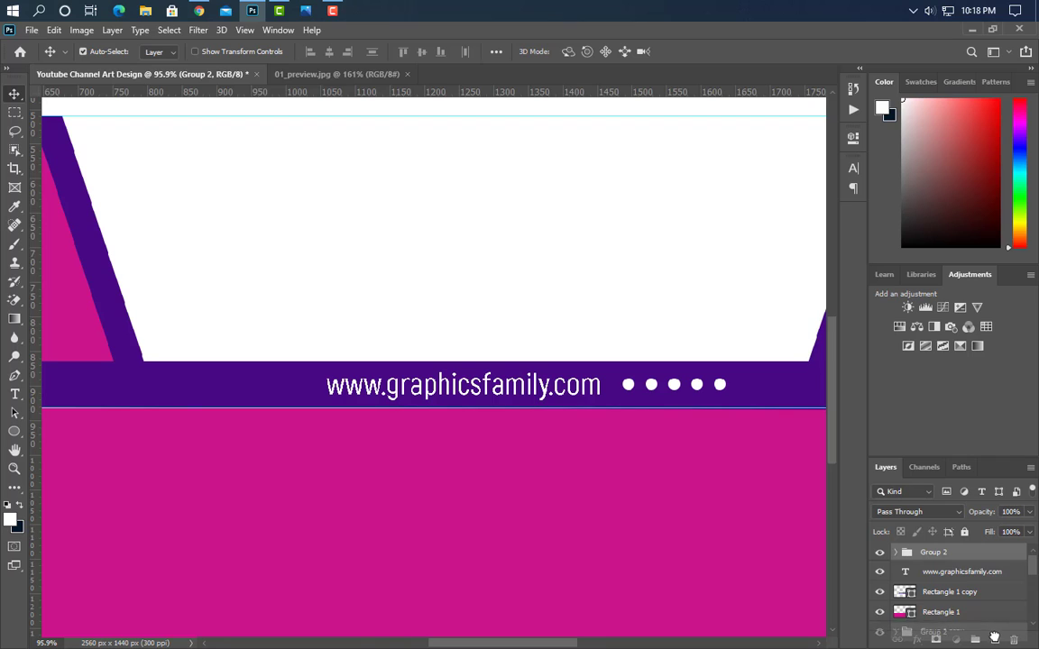
- Duplicate the group of dots and place the copy on the purple strip just before the start of the website text
key(ctrl+j)
key(ctrl+t)
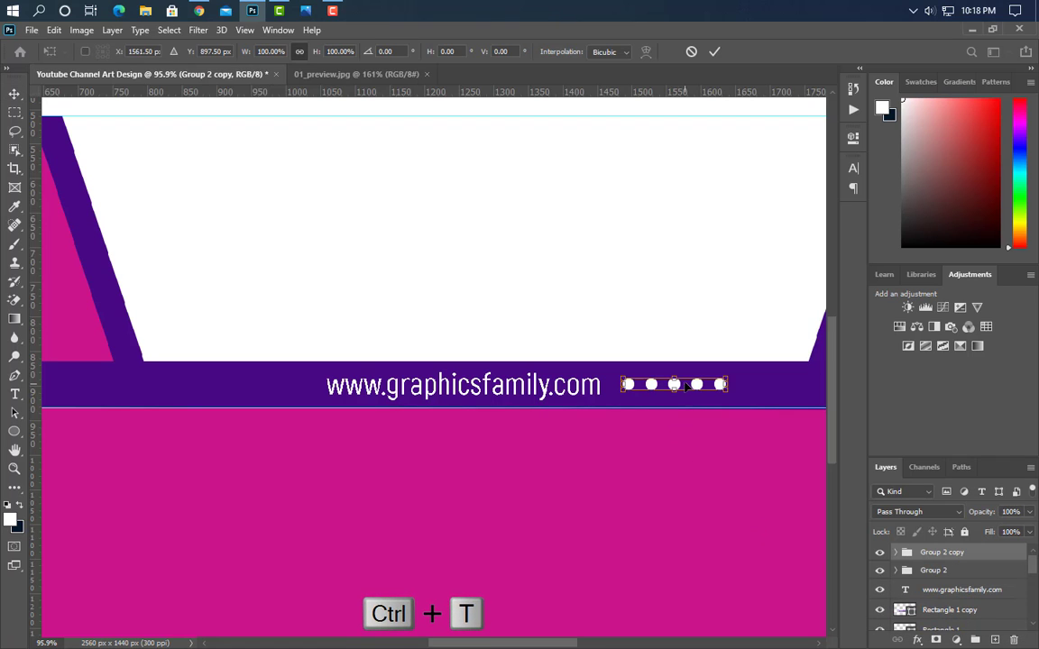
drag(687, 386, 250, 385)
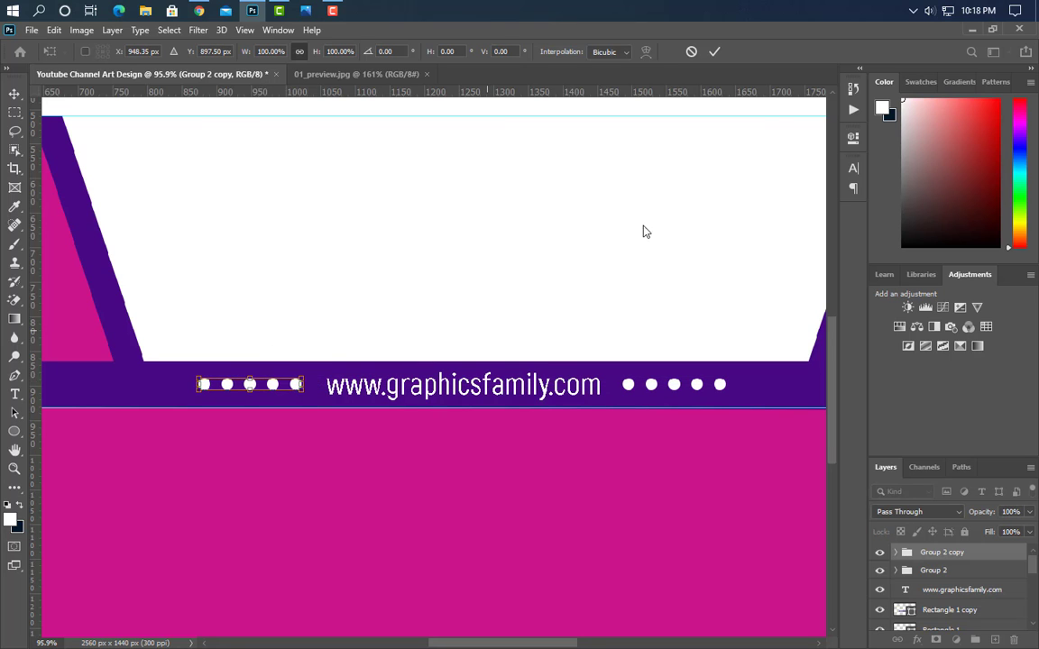
click(714, 52)
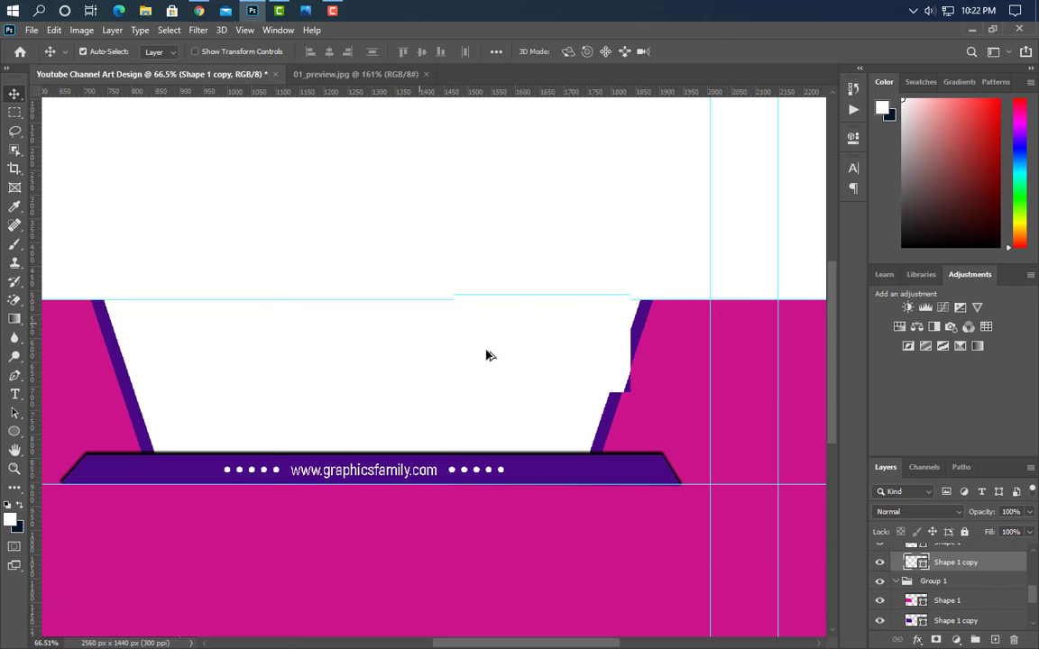
- Draw a white 615 x 423 px rectangle on a new top layer, from the far purple stripe's upper corner down to the lower guide
scroll(507, 357, up, 4)
scroll(507, 356, up, 2)
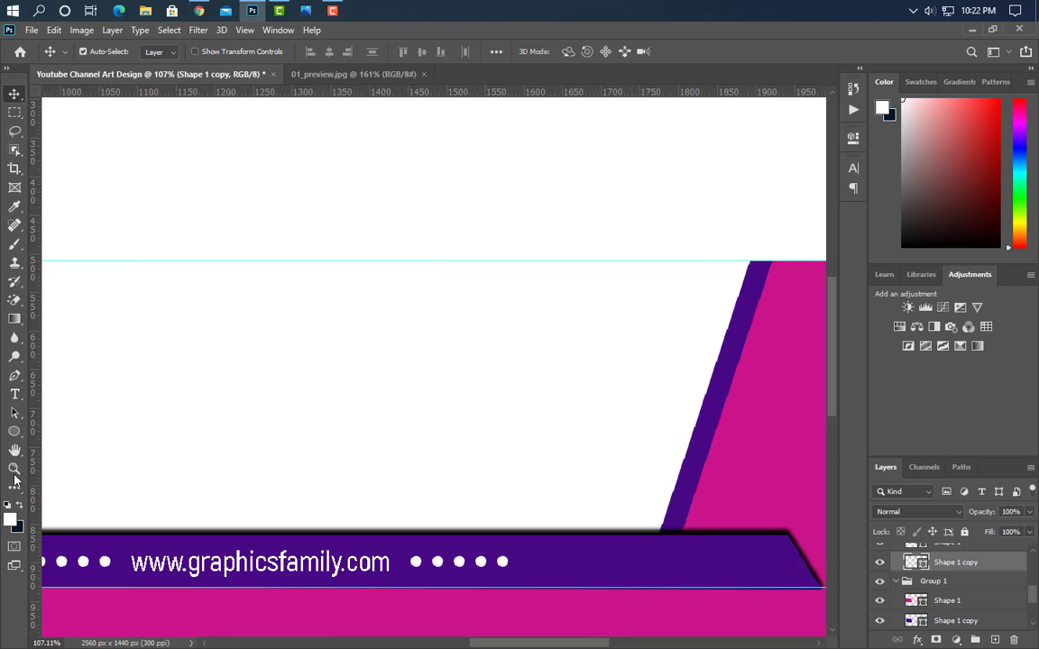
click(14, 431)
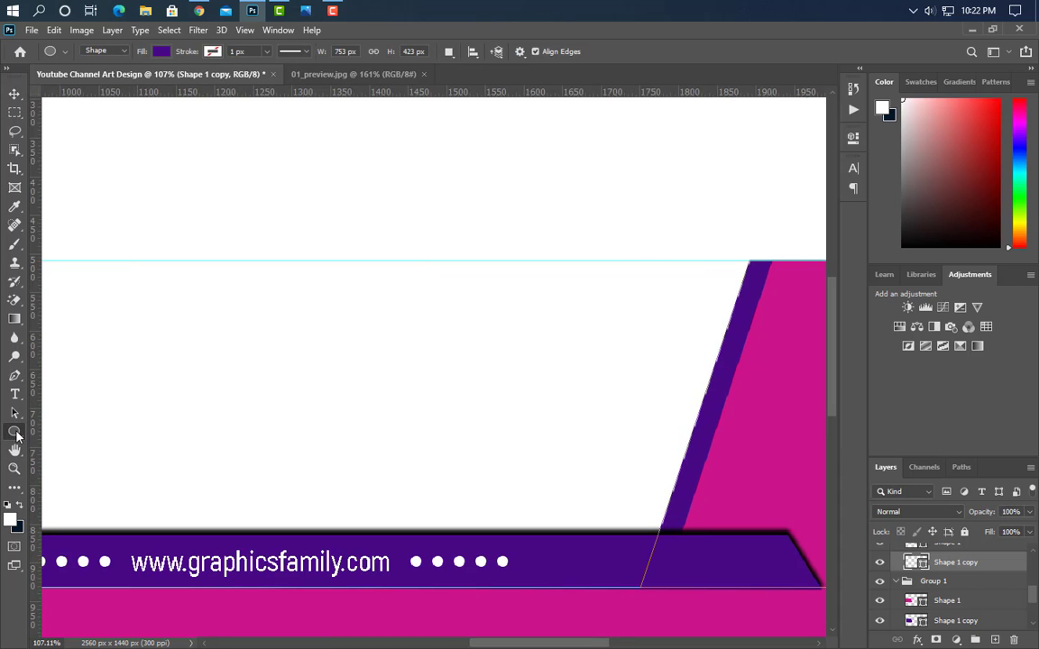
click(72, 431)
scroll(988, 580, up, 6)
click(990, 553)
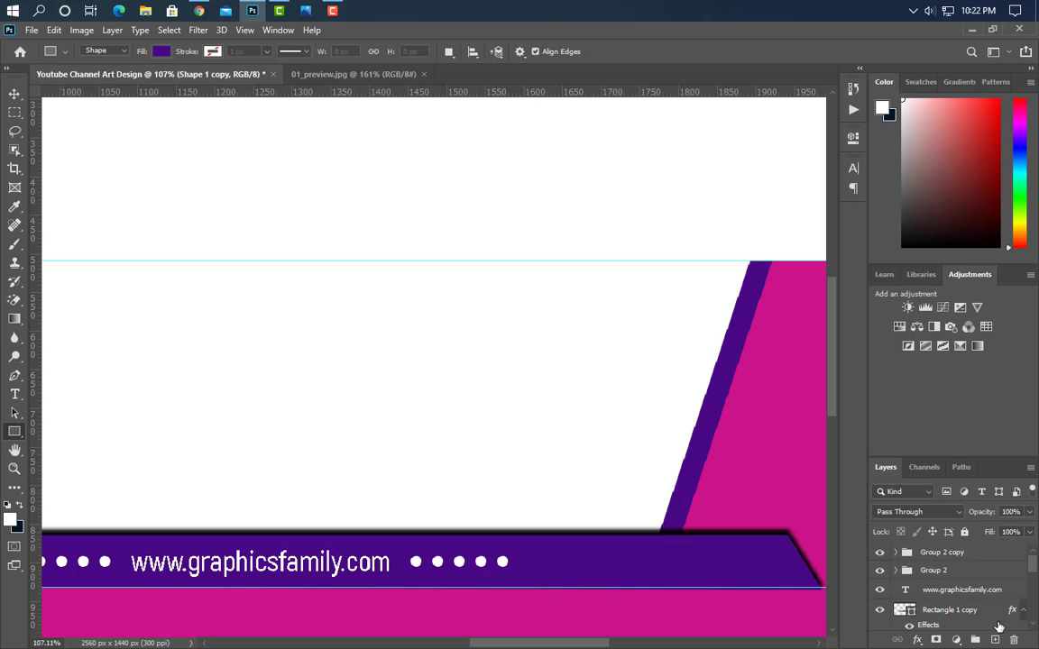
click(995, 639)
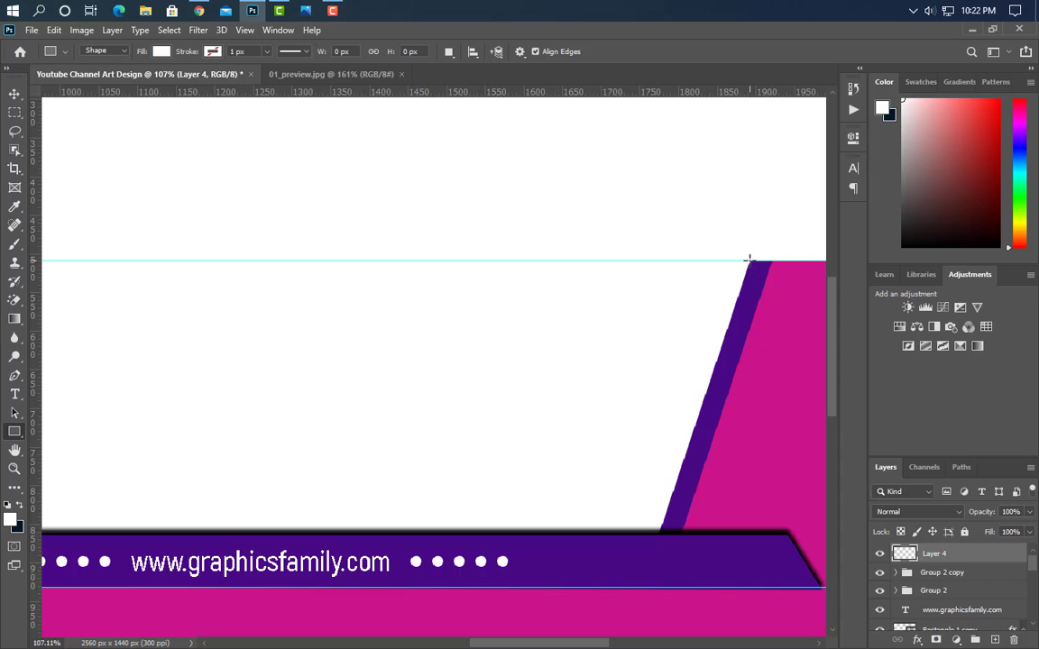
drag(749, 261, 275, 586)
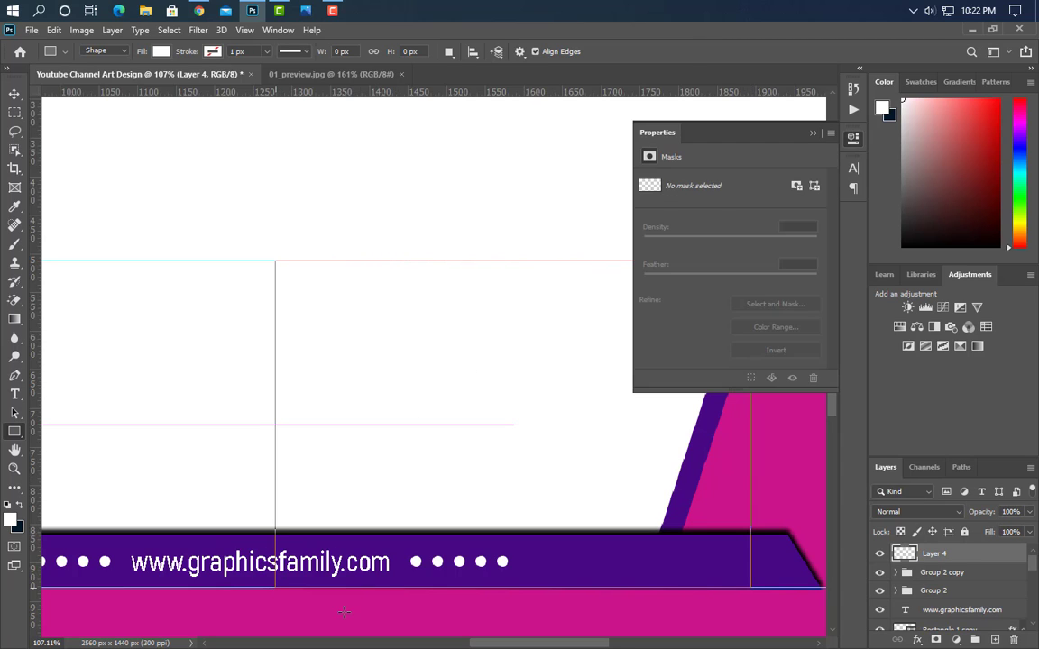
- Distort the white rectangle into a parallelogram whose slanted sides run parallel to the far purple stripe, converting it to a regular path
key(ctrl+t)
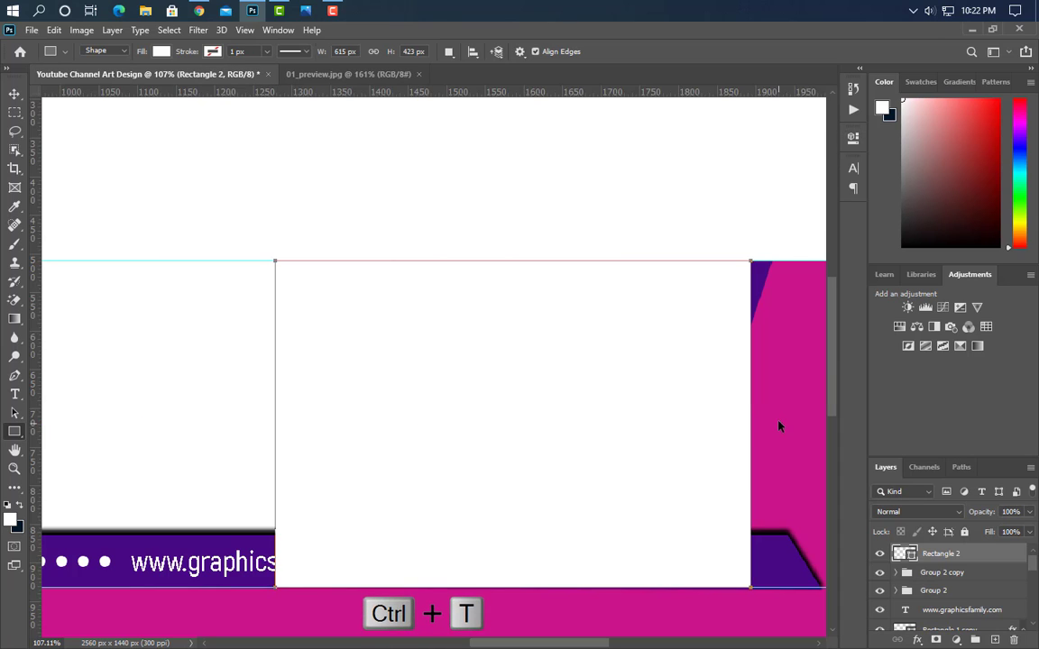
right_click(697, 437)
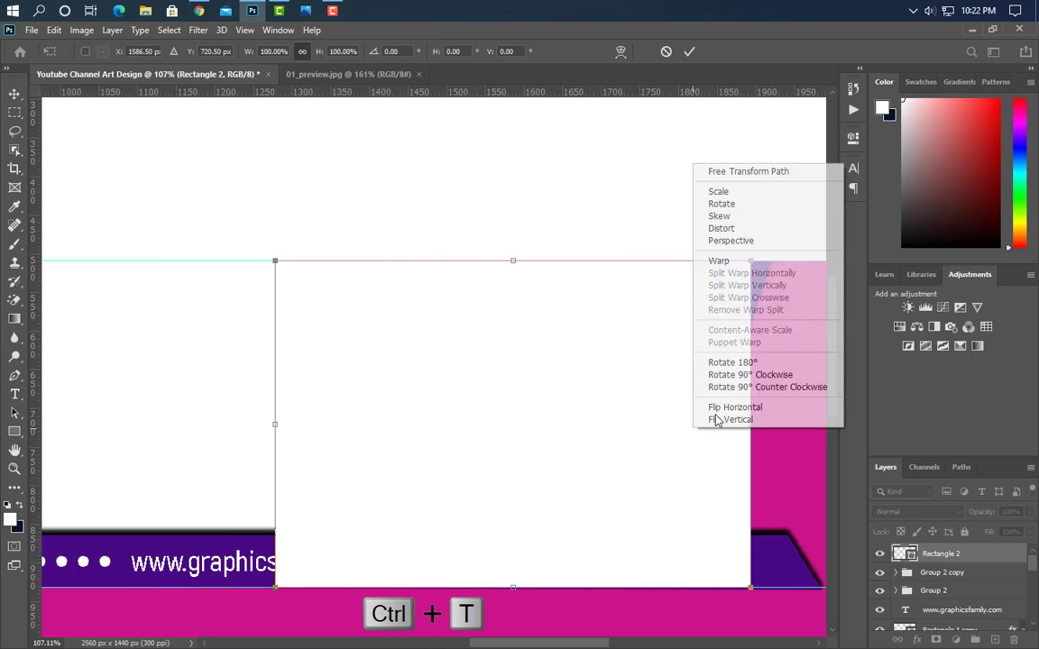
click(719, 224)
drag(749, 590, 640, 589)
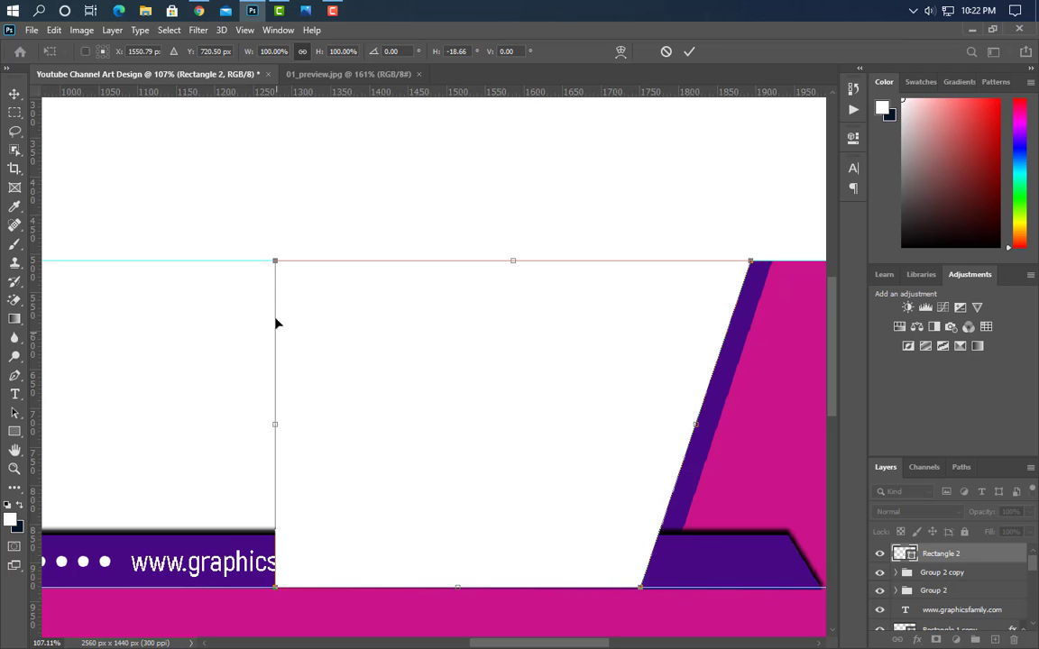
drag(275, 262, 385, 262)
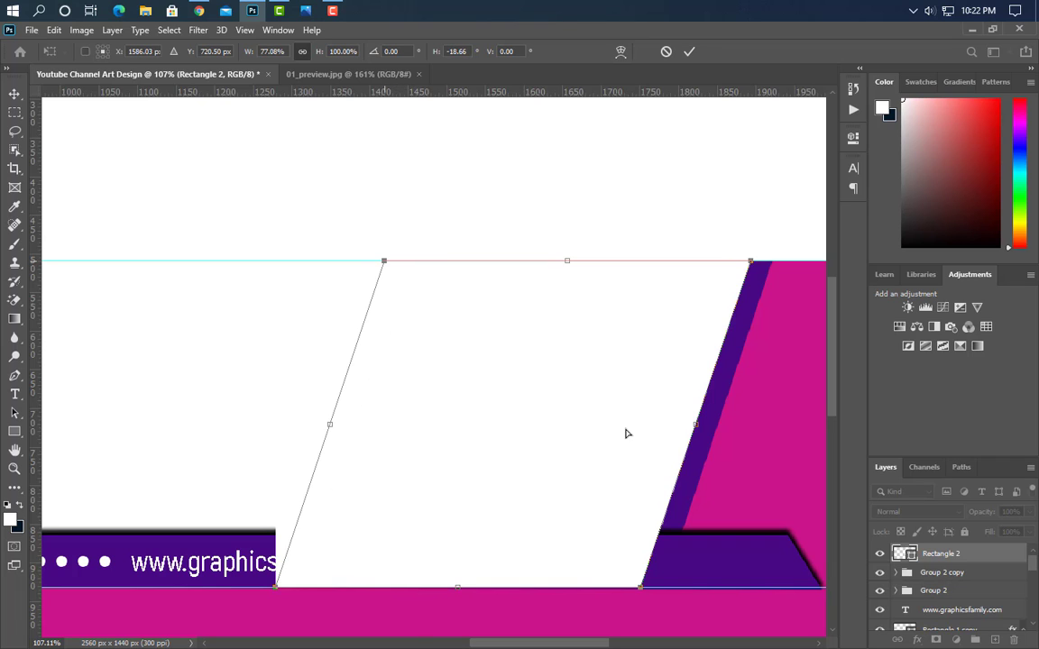
scroll(601, 474, down, 4)
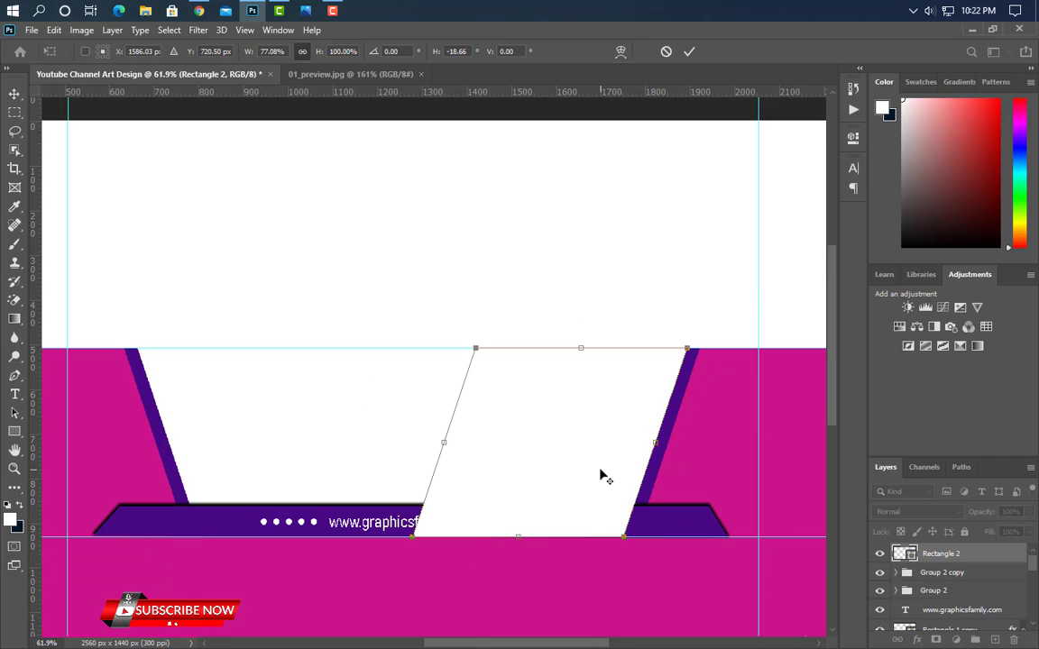
click(690, 54)
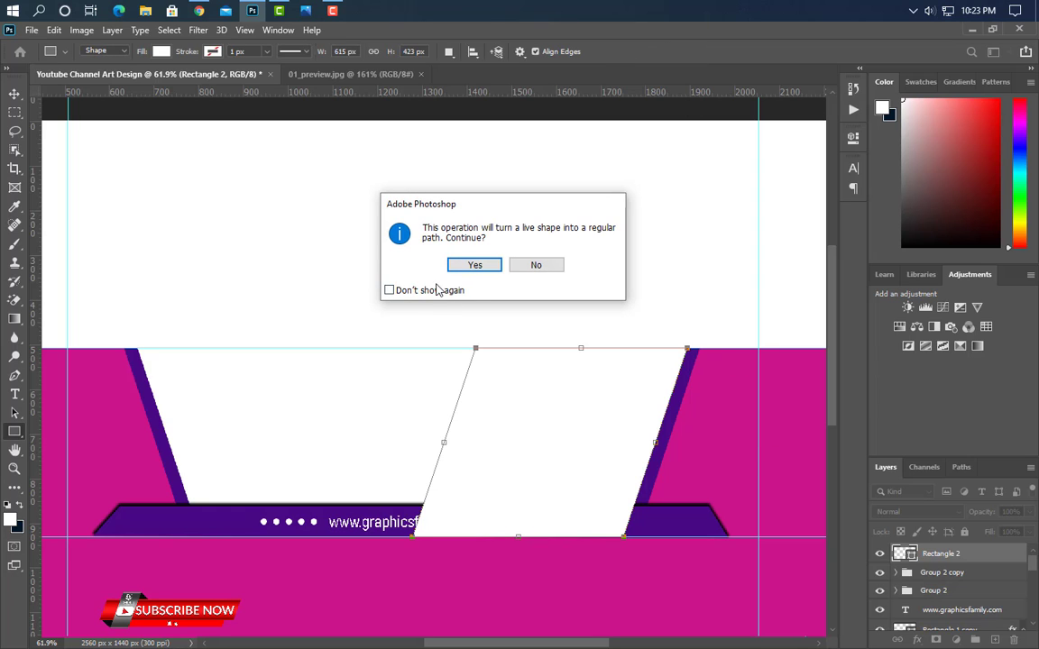
click(468, 264)
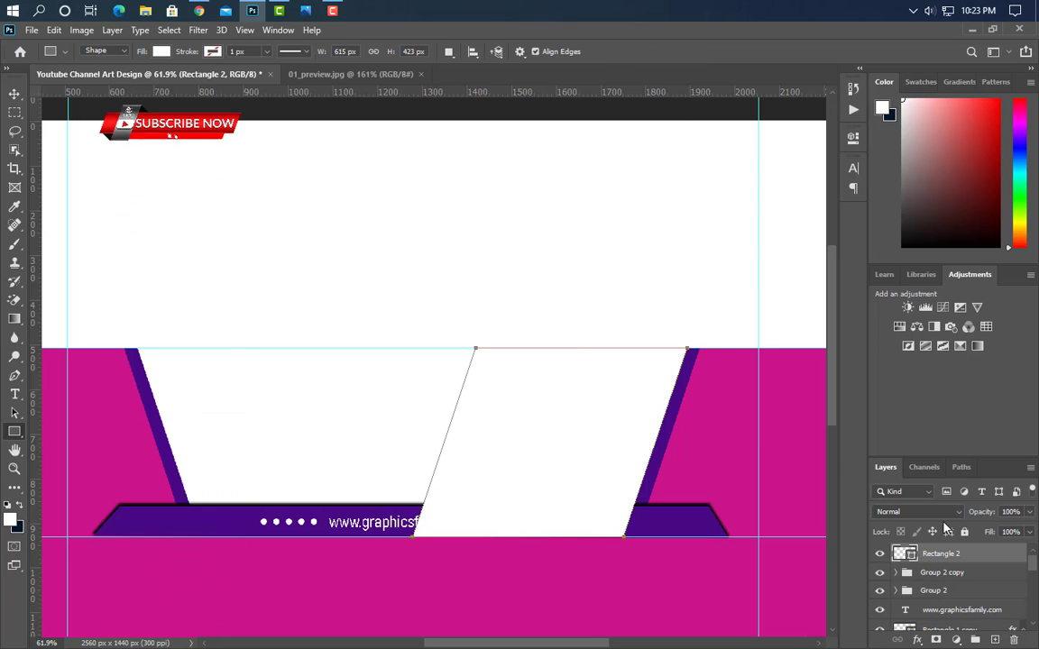
- Change the parallelogram's fill to the magenta of the side shapes, cb1488
double_click(905, 554)
click(120, 434)
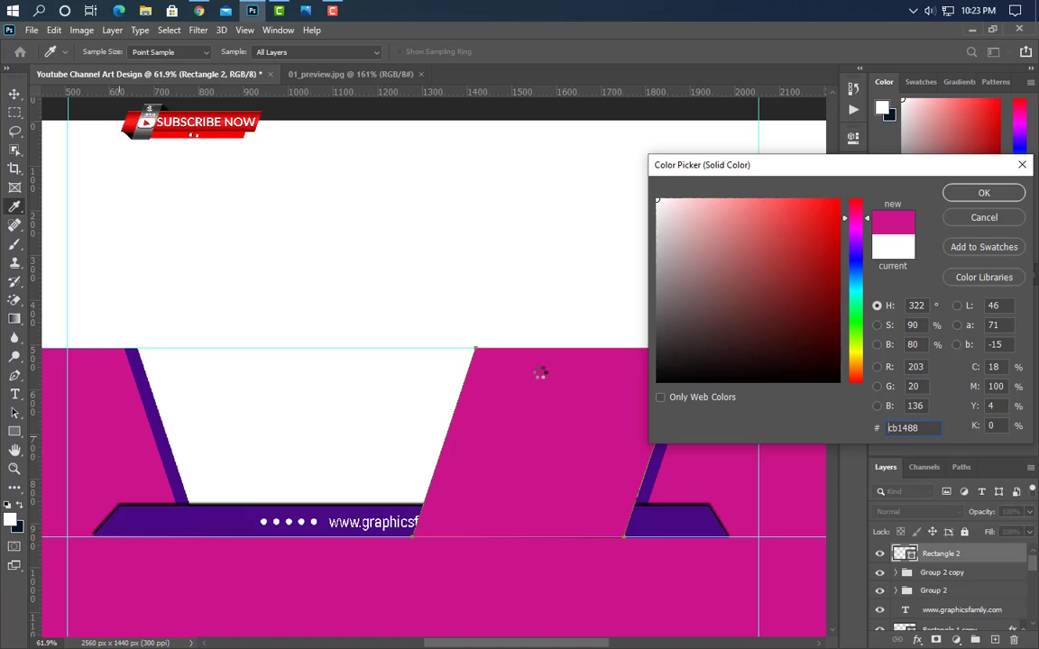
click(982, 194)
- Scale the magenta parallelogram down proportionally to about 544 x 374 px, keeping its upper edge on the upper guide
key(v)
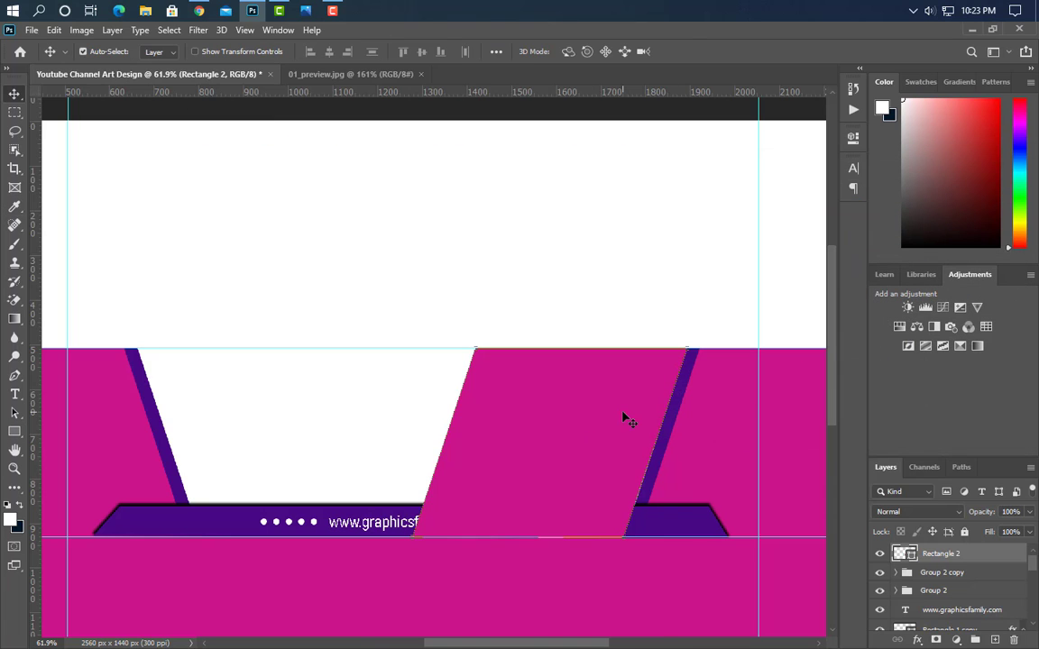
key(ctrl+t)
drag(548, 538, 550, 518)
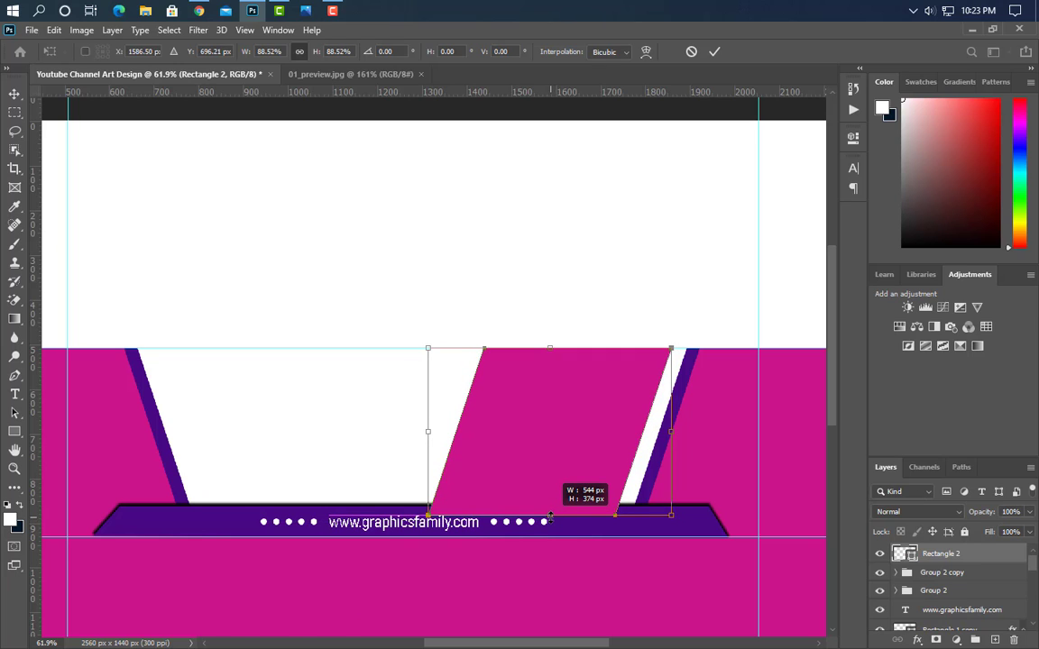
key(Return)
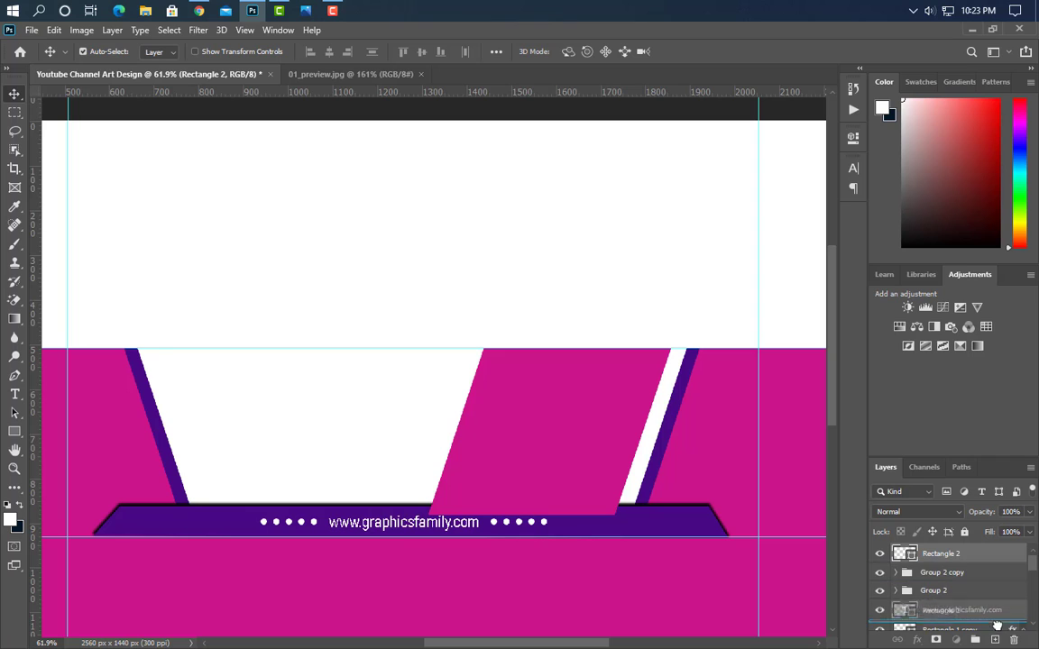
- Duplicate the magenta parallelogram and fill the copy with the website strip's purple, 490984
key(ctrl+j)
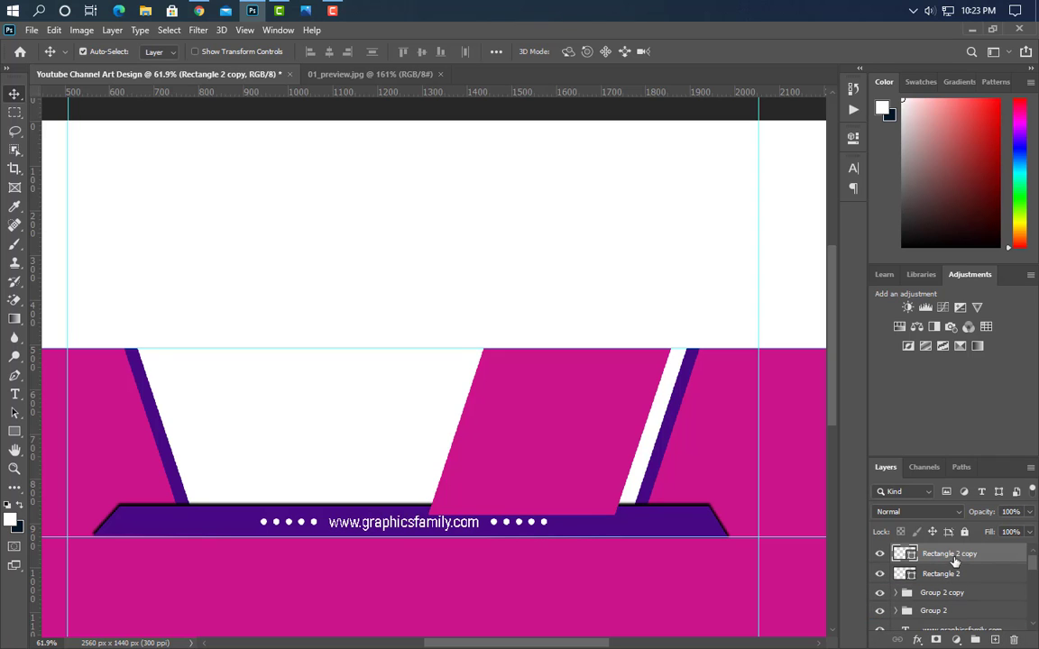
double_click(904, 554)
click(185, 517)
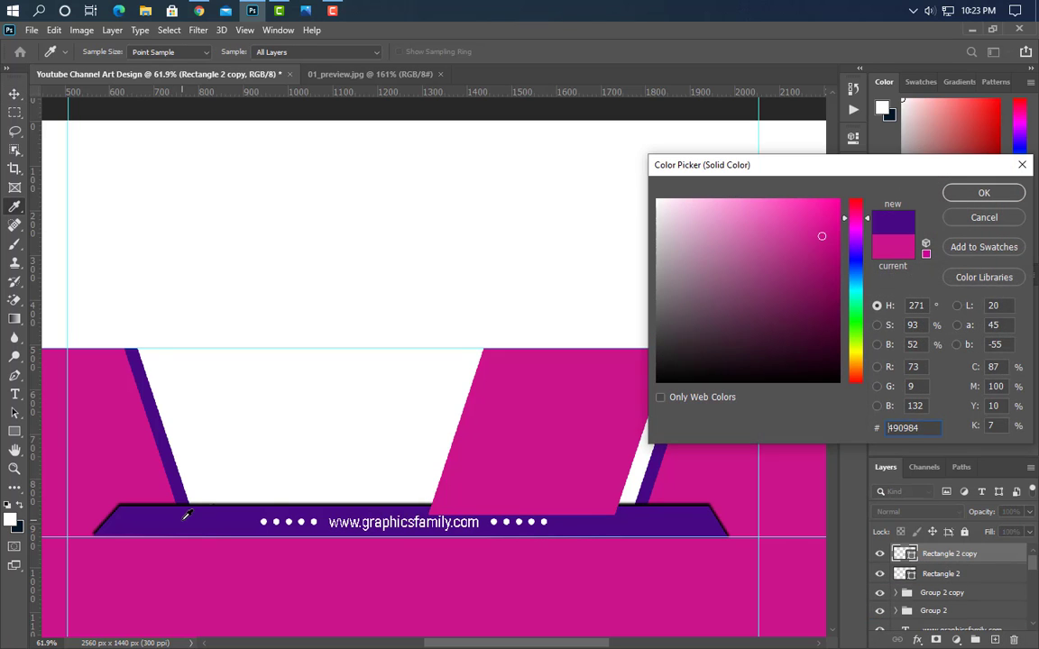
click(986, 196)
- Scale the purple parallelogram to about 92% and centre it vertically within the magenta one, leaving an even magenta border
key(ctrl+t)
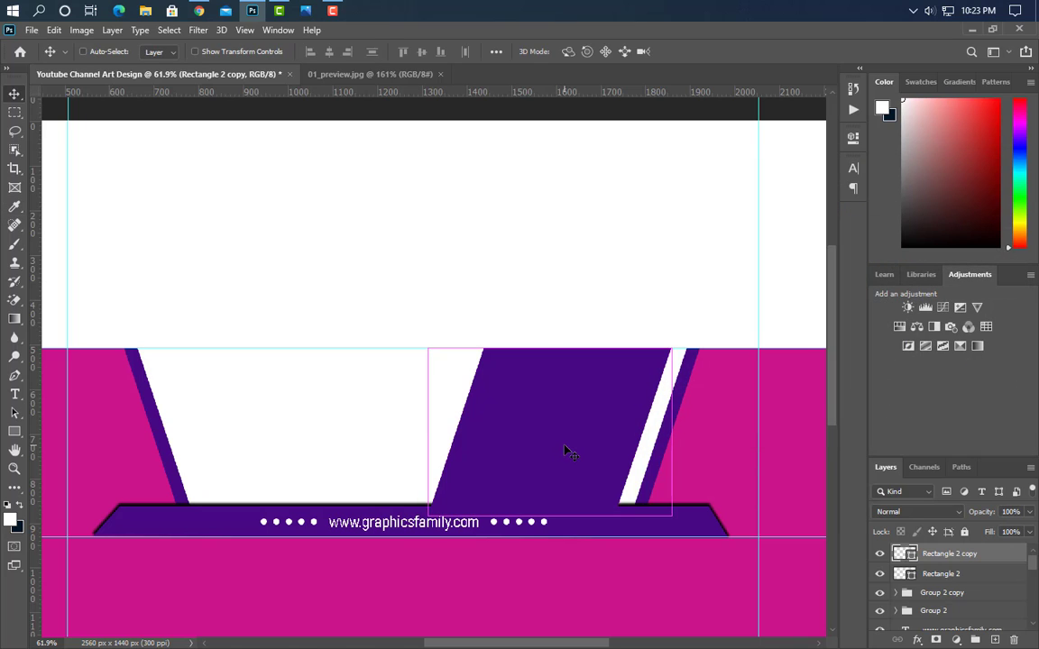
drag(552, 348, 552, 360)
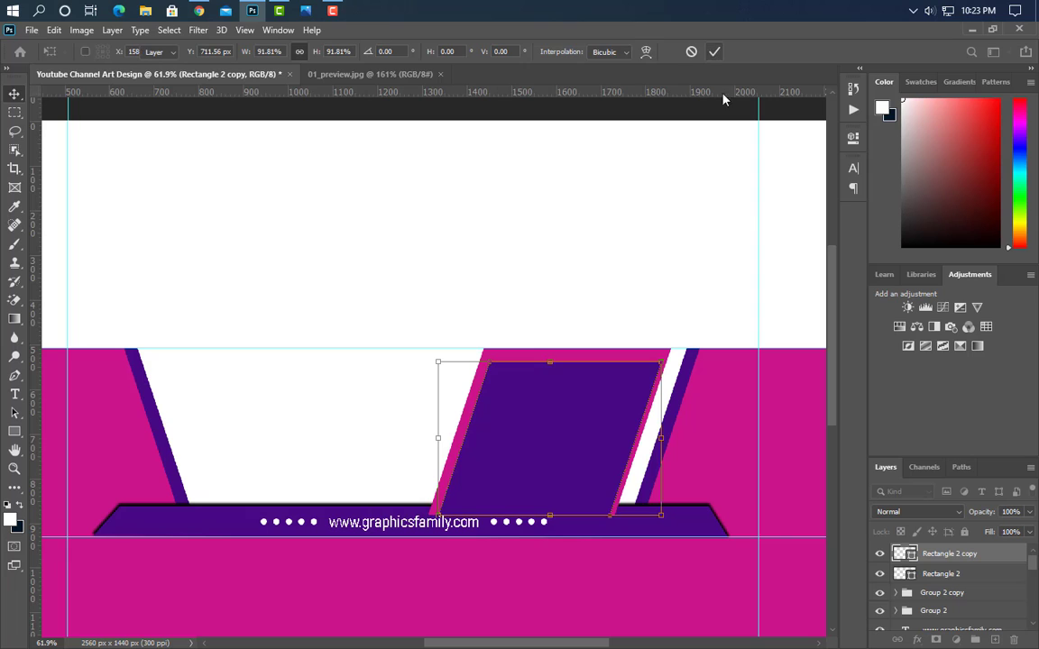
click(713, 51)
ctrl+click(992, 557)
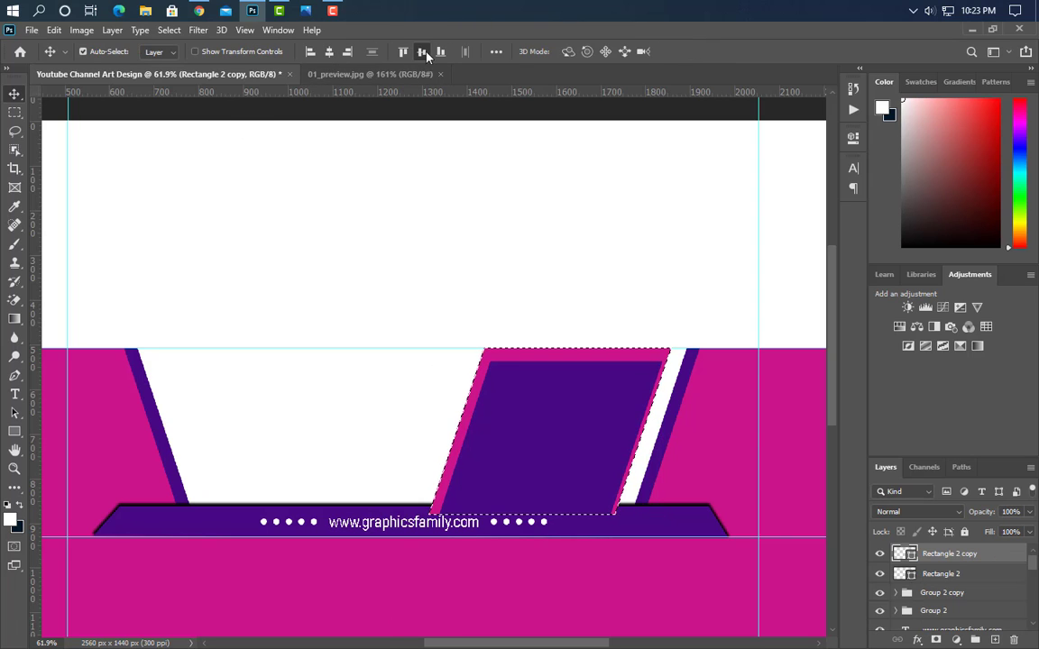
key(ctrl+d)
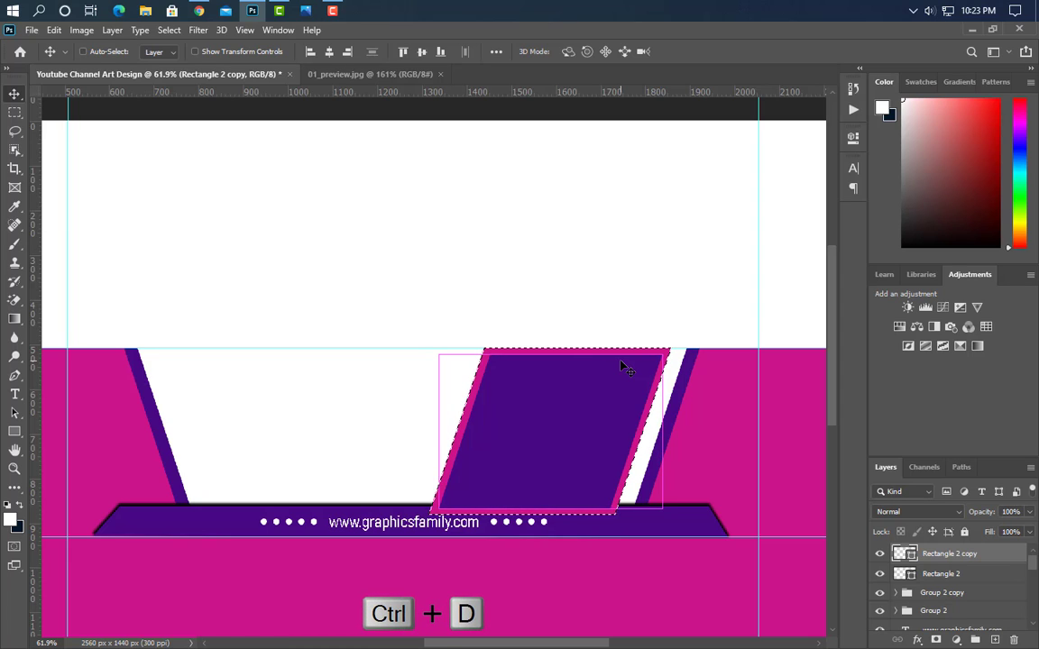
- Group the two parallelograms and scale the group to about 95% so its lower edge meets the purple strip's upper edge
shift+click(971, 578)
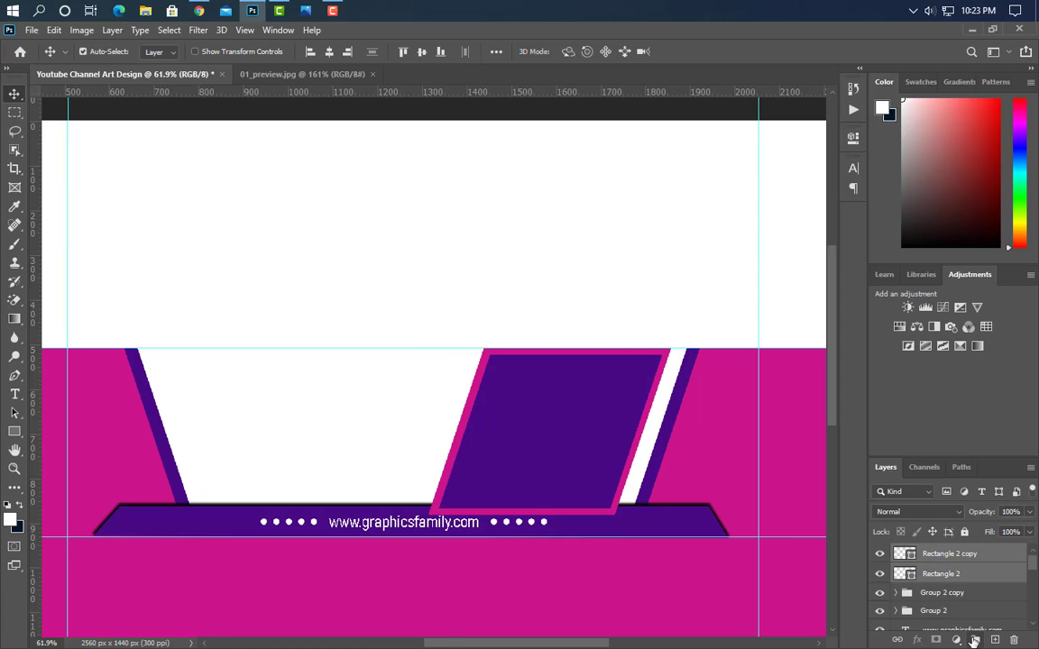
click(974, 639)
key(ctrl+t)
scroll(539, 547, up, 5)
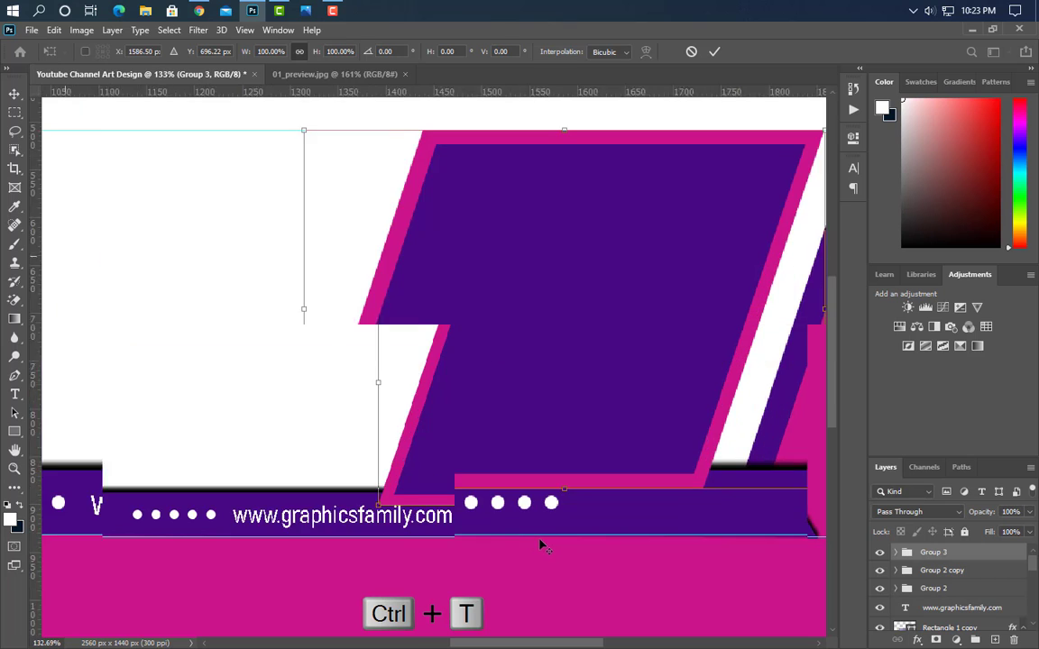
drag(572, 472, 572, 446)
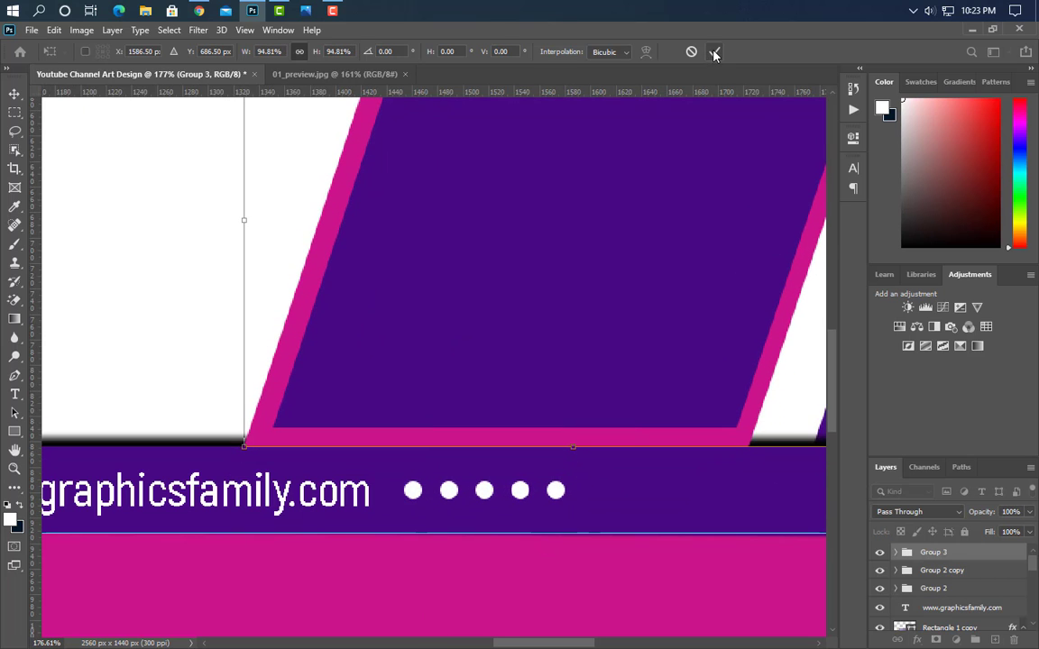
click(714, 53)
- Move the parallelogram group down the layer stack to just above Layer 3, and duplicate it
drag(981, 557, 949, 603)
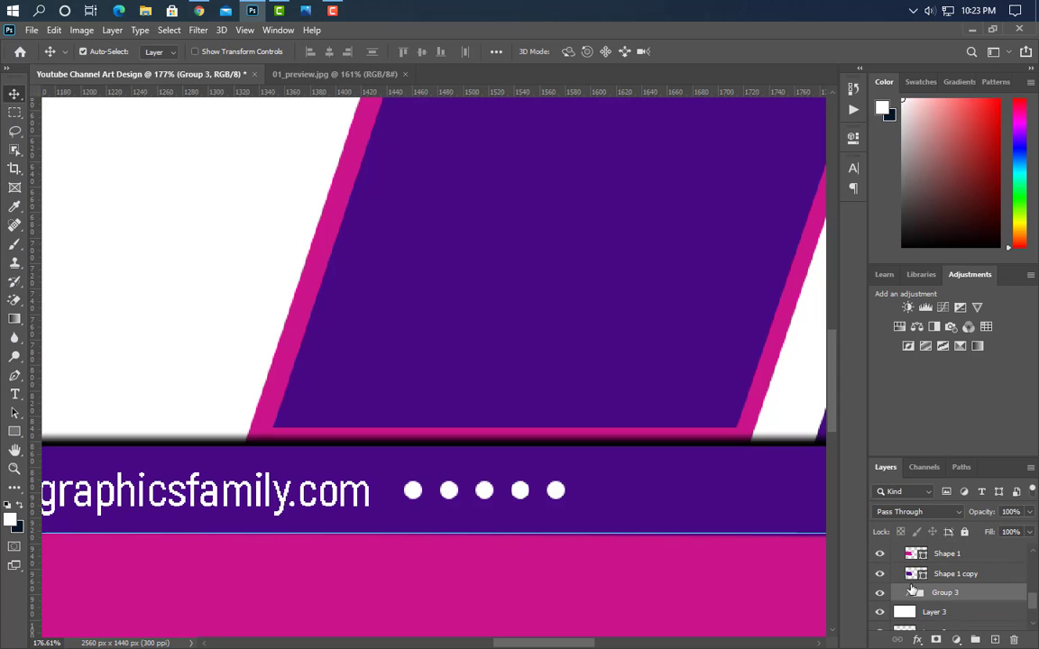
scroll(910, 589, up, 1)
drag(998, 592, 995, 641)
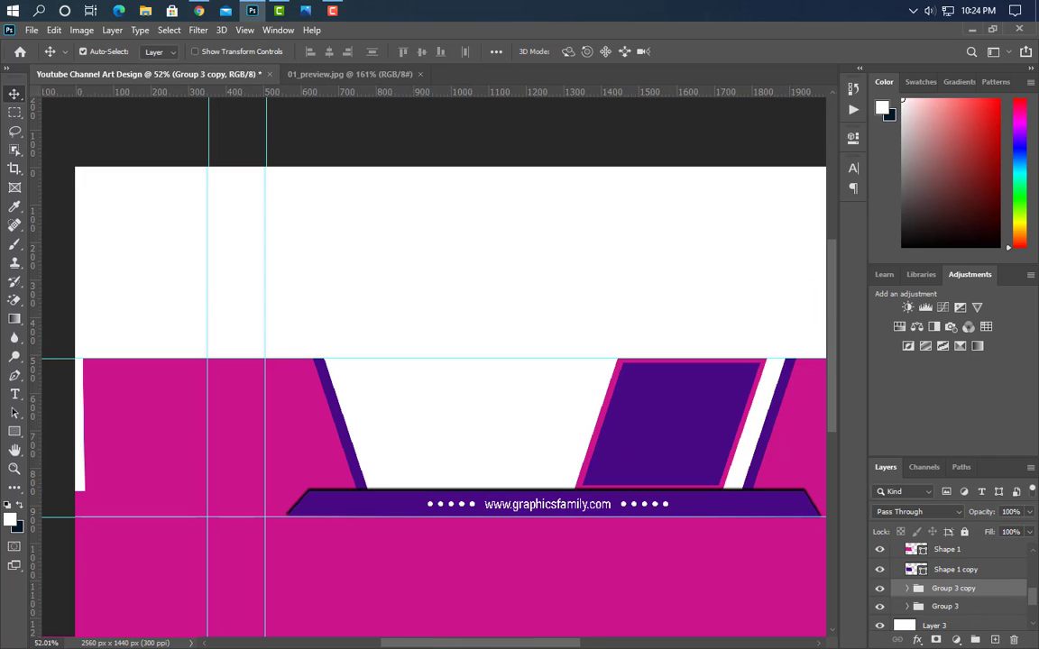
- Flip the duplicated parallelogram group horizontally and shift it across beside the opposite purple stripe to mirror the original
key(ctrl+t)
right_click(660, 422)
click(690, 410)
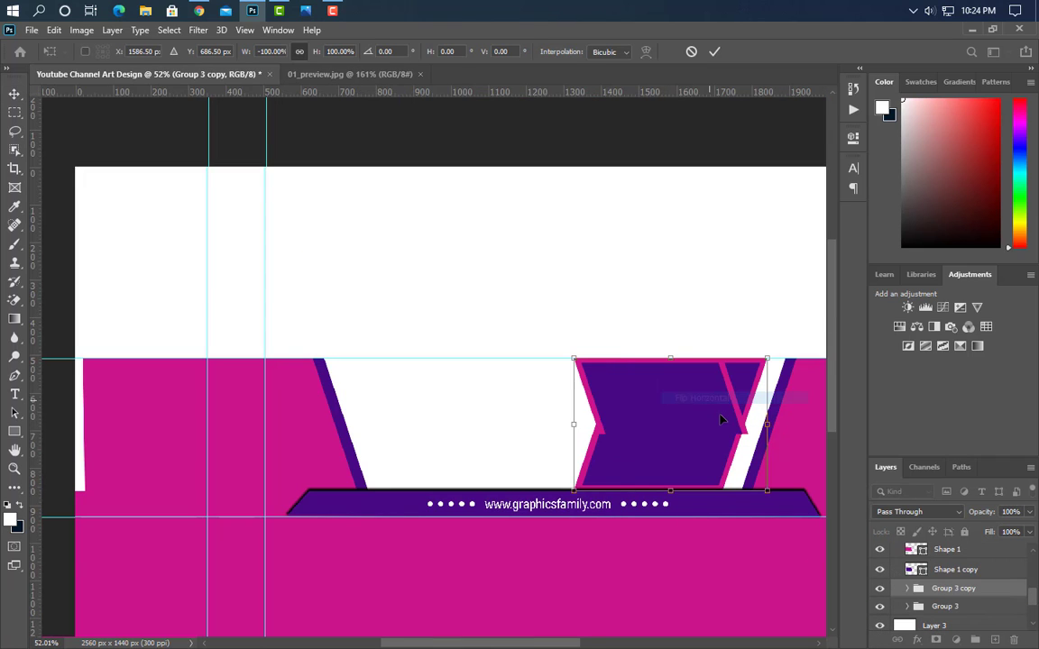
key(Left)
key(Left)
key(Left)
key(Left)
key(Left)
key(Left)
key(Left)
key(Left)
key(Left)
key(Left)
key(Left)
key(Left)
key(Left)
key(Left)
key(Left)
key(Left)
key(Left)
key(Left)
key(Left)
key(Left)
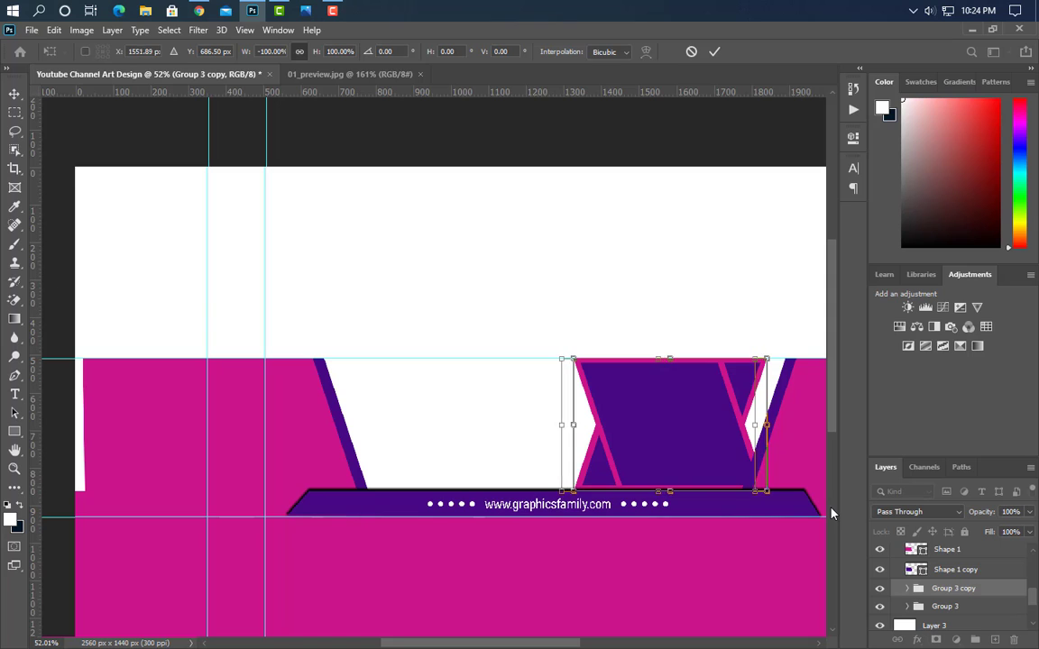
key(Left)
key(Left)
key(Left)
key(Left)
key(Left)
key(Left)
key(Left)
key(Left)
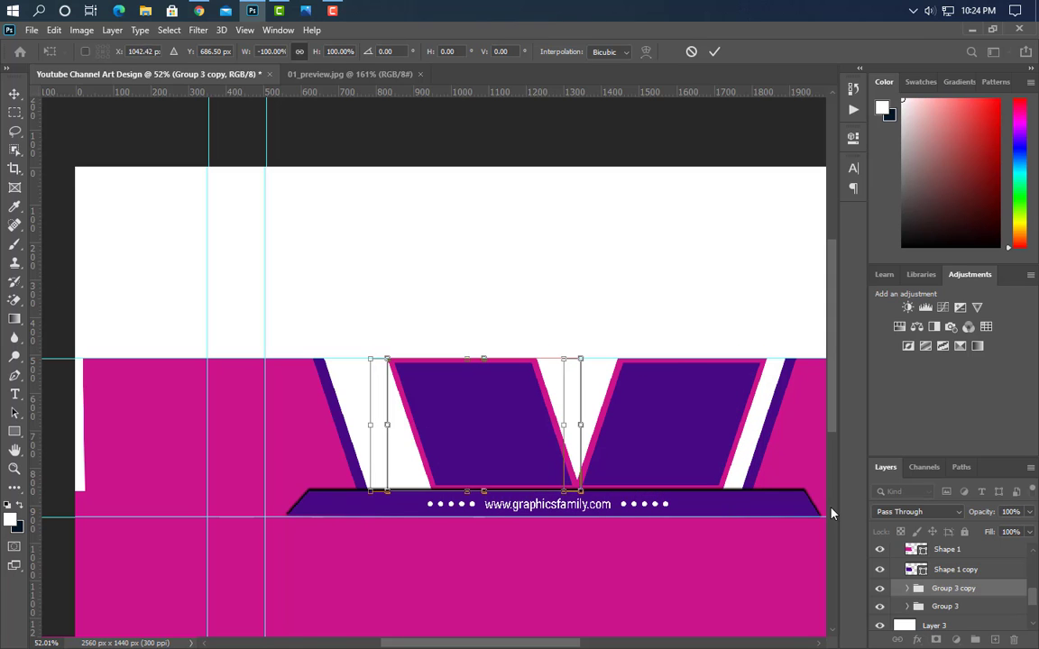
key(Left)
key(Left)
key(Left)
key(Left)
key(Left)
key(Left)
key(Left)
key(Left)
key(Left)
key(Left)
key(Left)
key(Left)
key(Left)
key(Left)
key(Left)
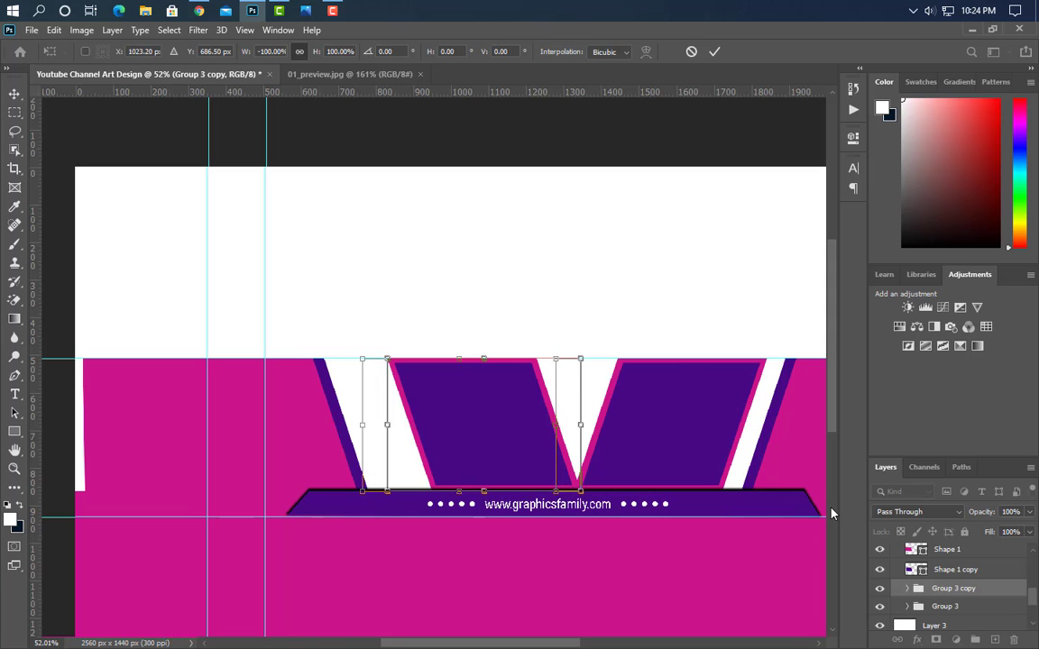
key(Left)
key(Left)
key(Left)
key(Left)
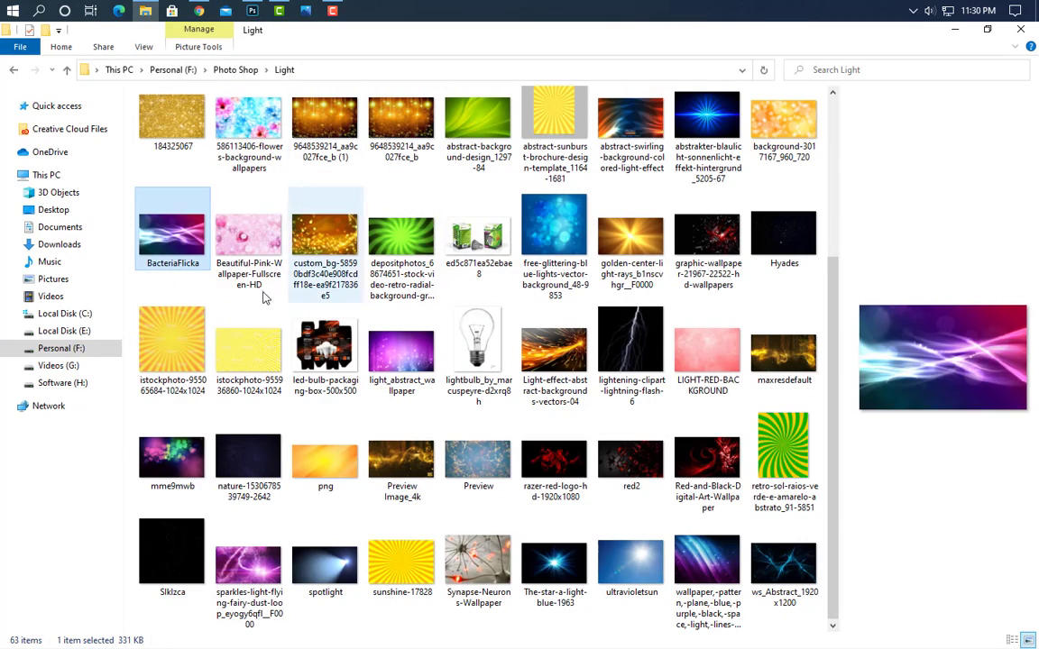
- Place the BacteriaFlicka image beneath the website strip, scaled to 48% to cover the canvas, and set its blend mode to Linear Burn
drag(172, 236, 253, 11)
drag(292, 160, 432, 441)
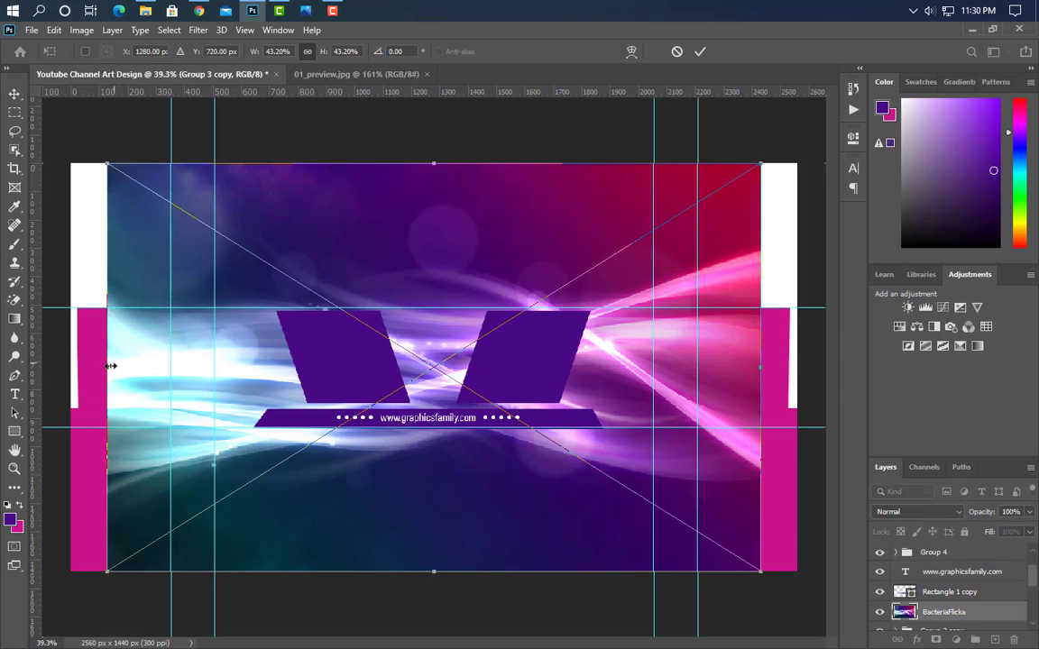
drag(107, 367, 71, 365)
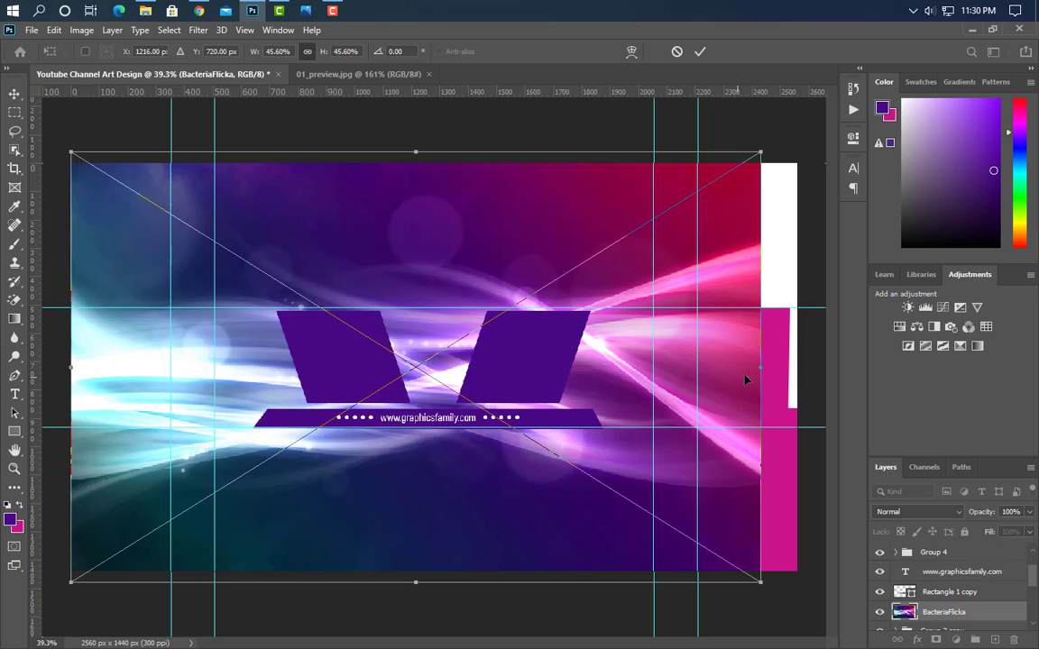
drag(777, 365, 799, 365)
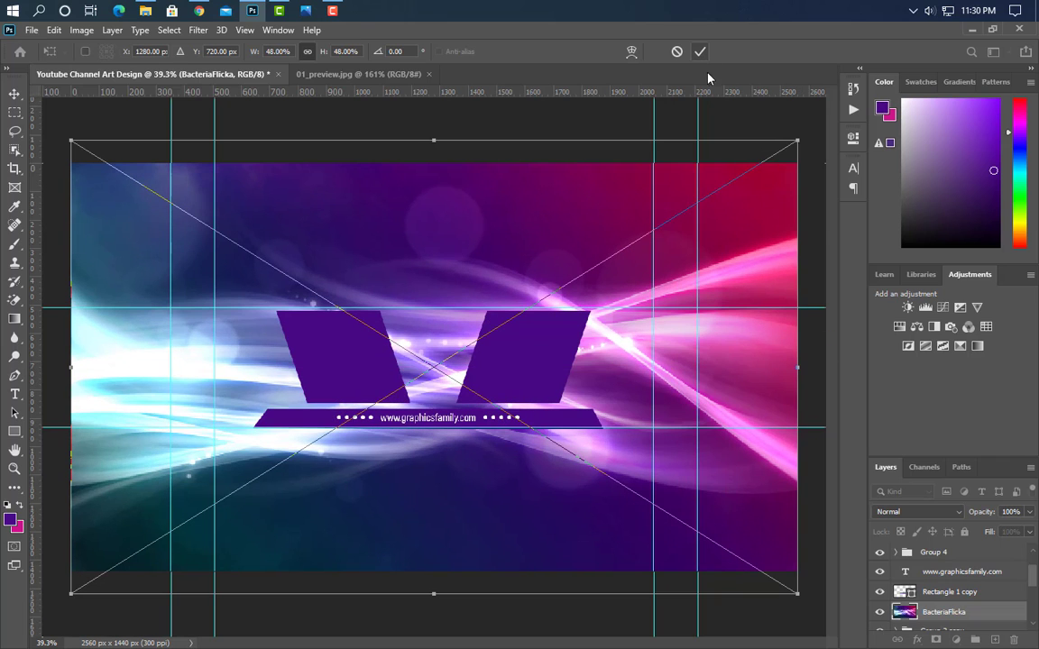
click(700, 51)
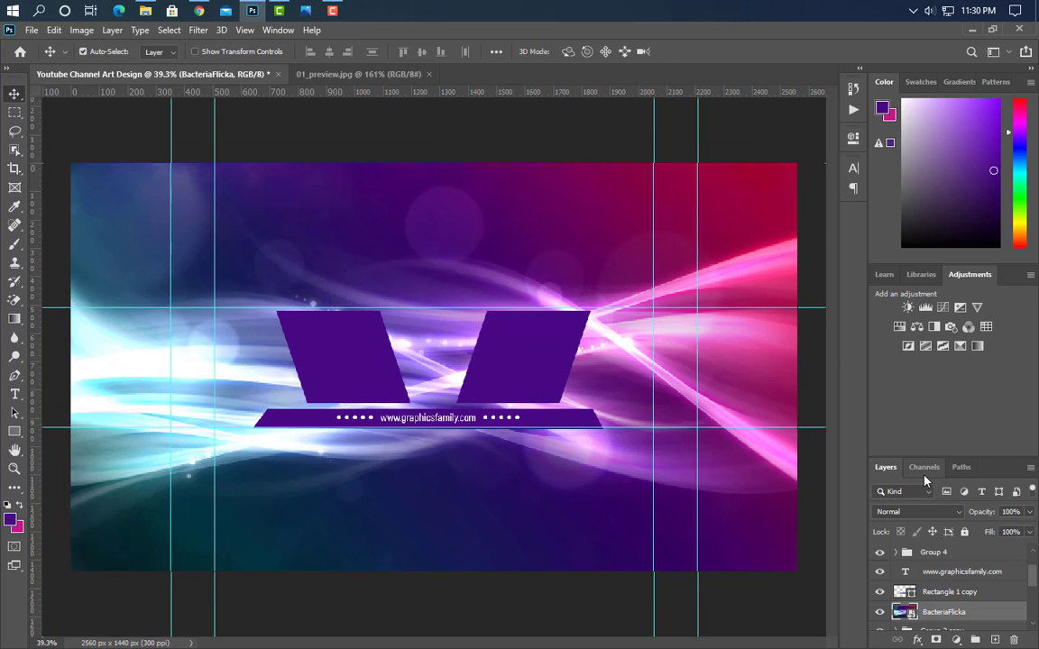
click(958, 511)
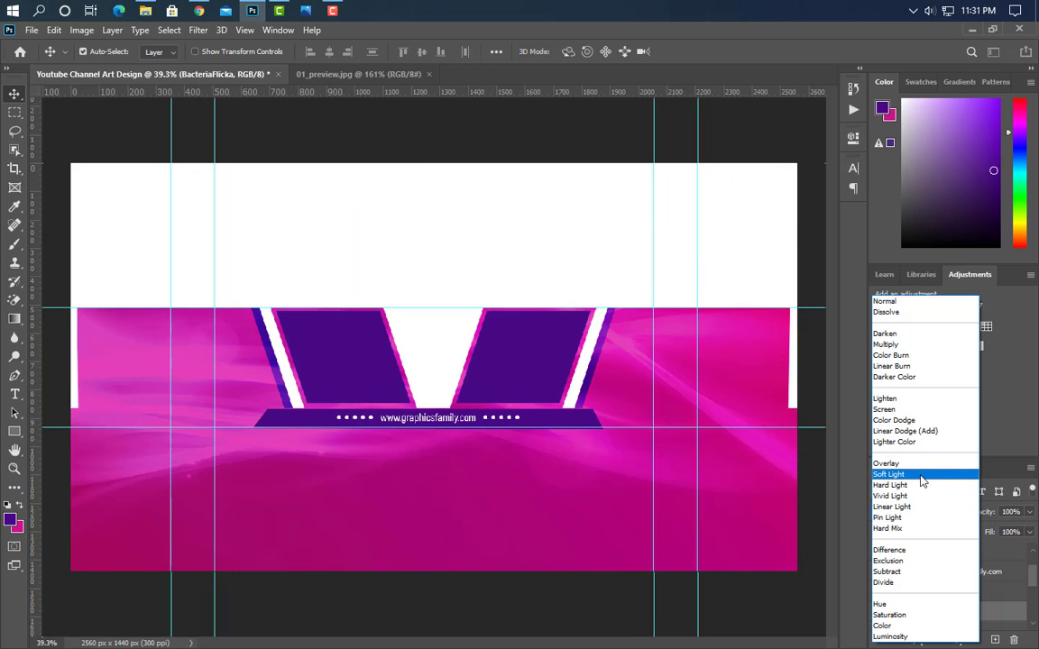
click(907, 367)
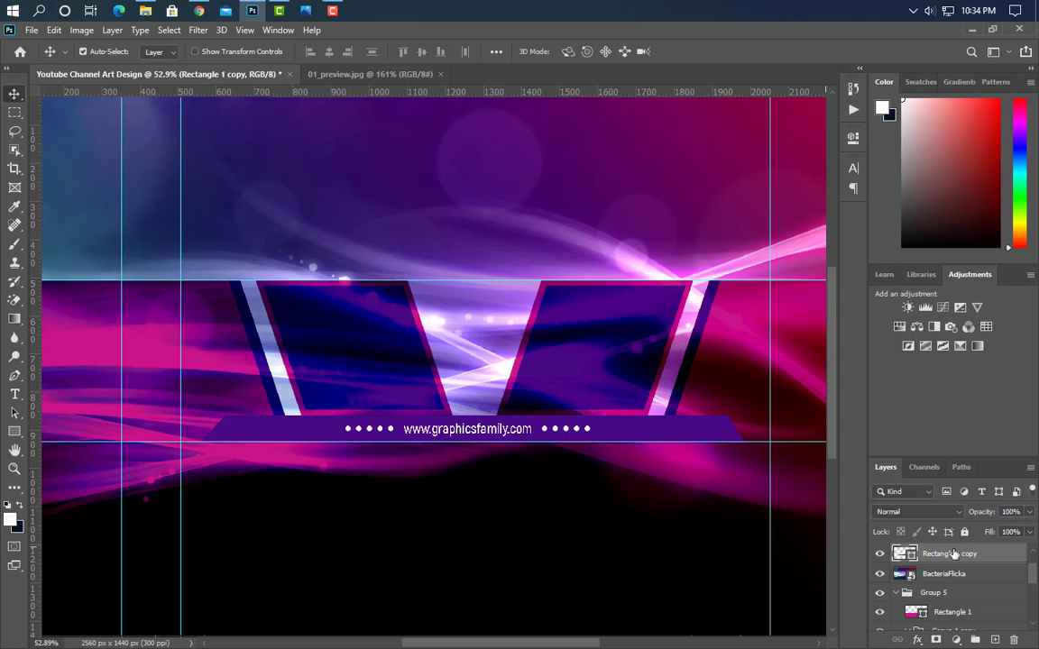
- Duplicate the purple website strip, recolour the duplicate white, and move it just below the original strip in the layer stack
drag(1013, 556, 995, 640)
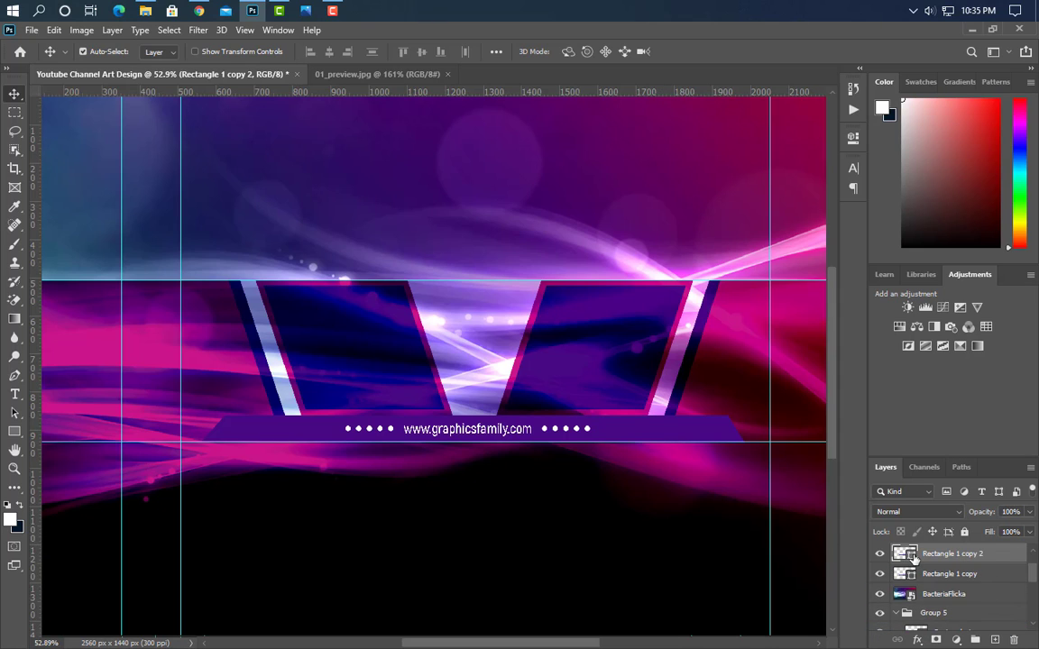
drag(533, 441, 475, 399)
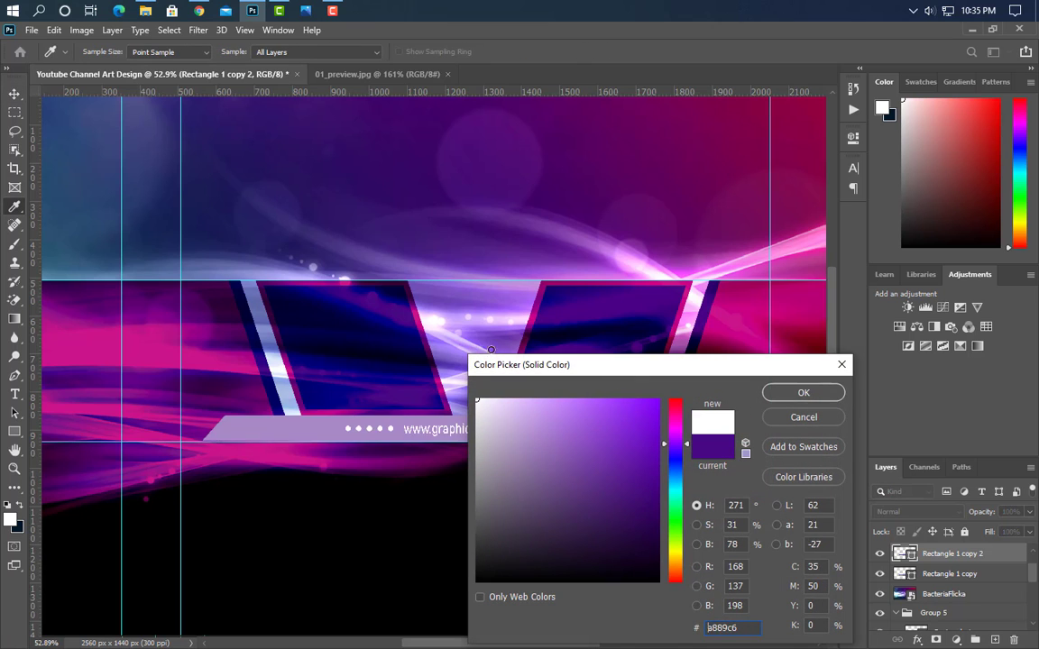
click(806, 394)
scroll(413, 484, up, 2)
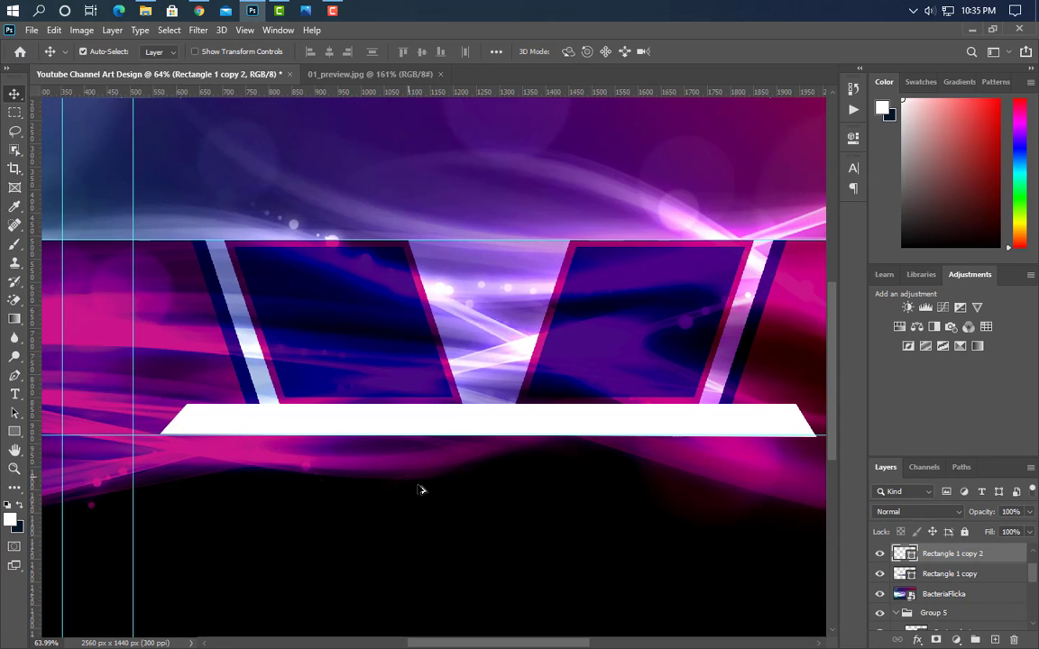
drag(1007, 585, 996, 586)
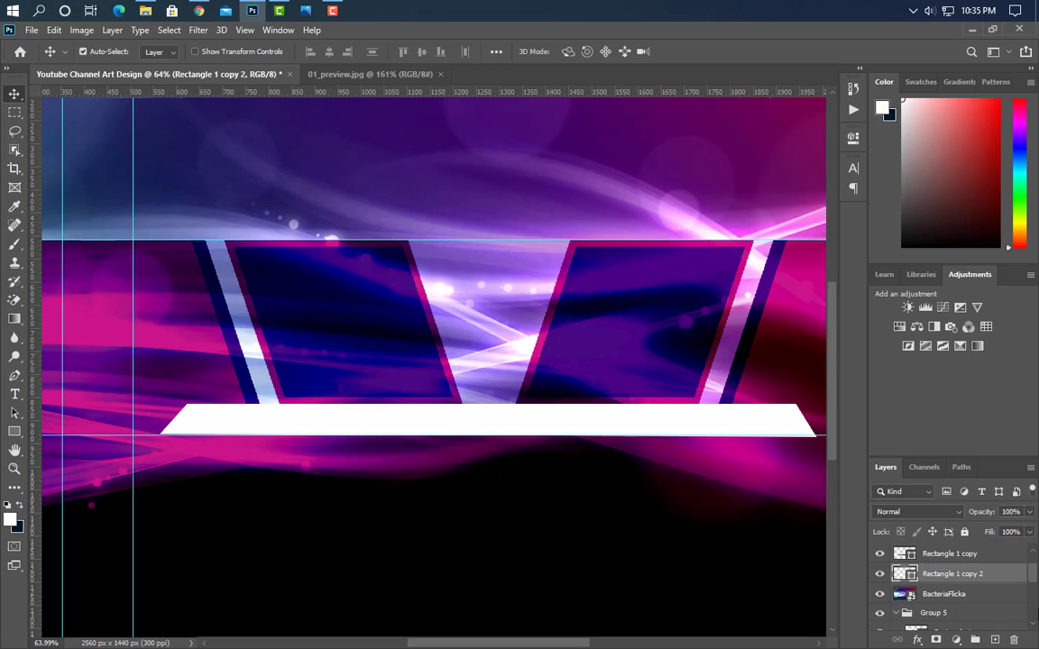
- Stretch the white strip copy to about 101.3% width and 109.8% height, forming a white border along the purple strip's upper edge and both ends
scroll(160, 420, up, 12)
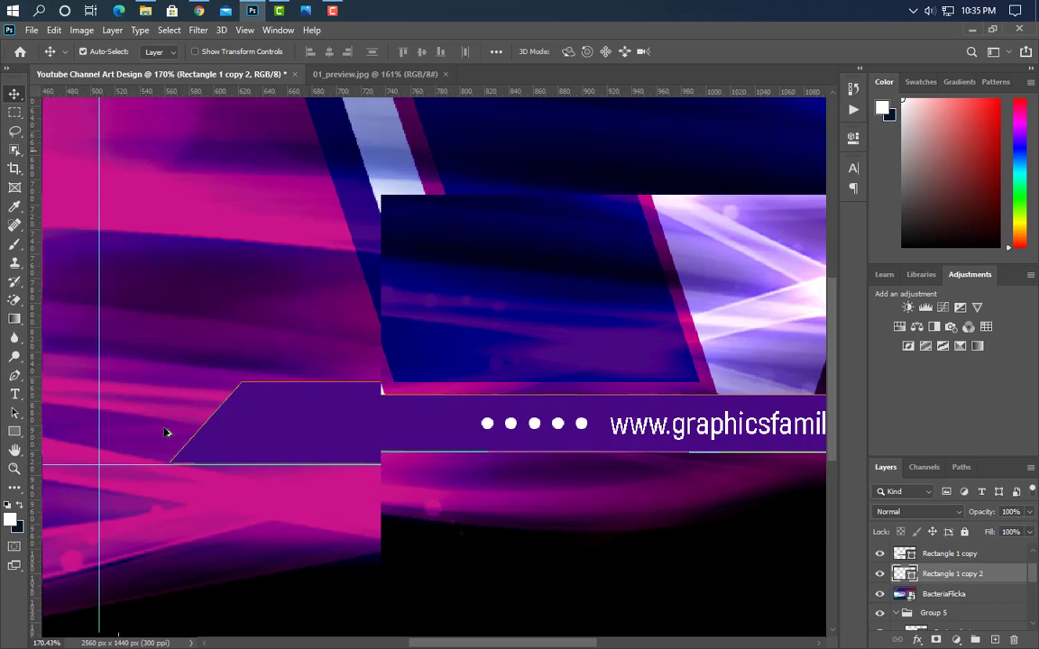
key(ctrl+t)
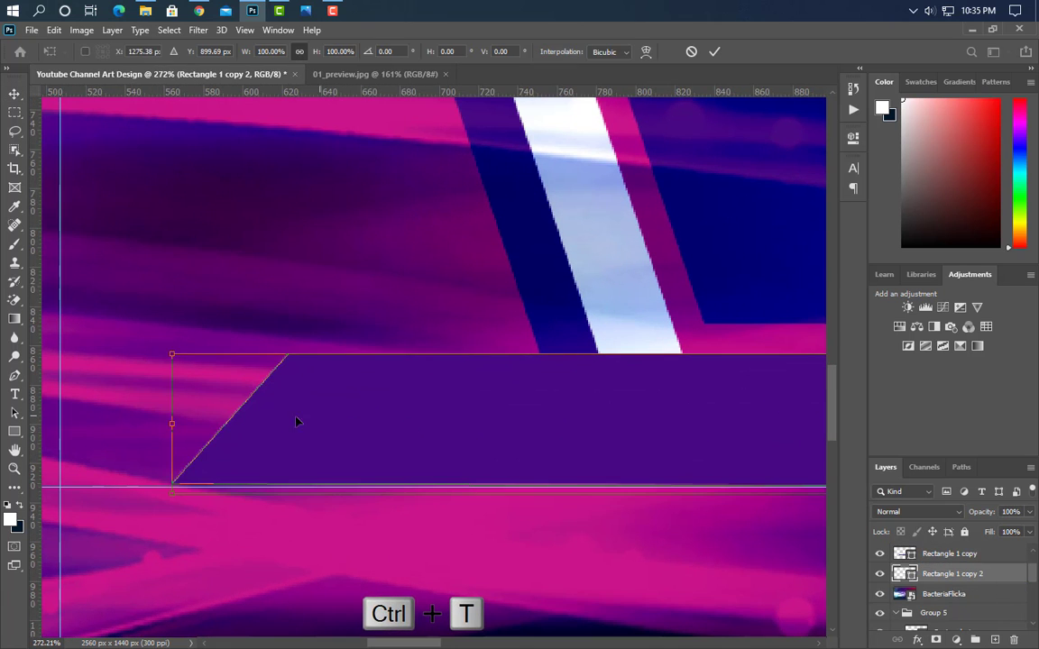
drag(172, 420, 153, 423)
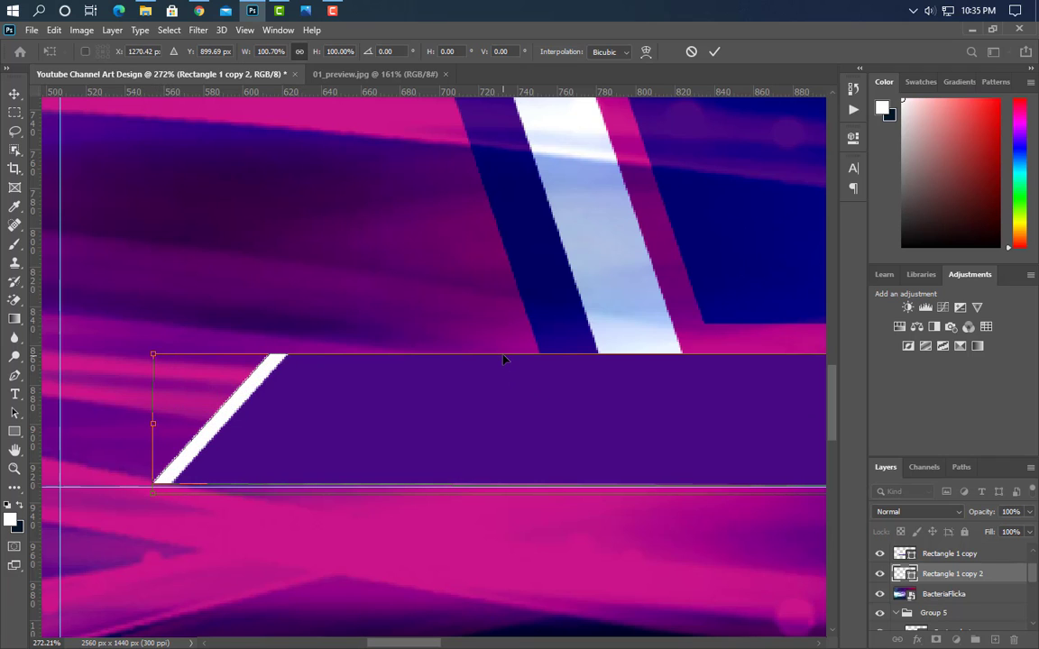
drag(503, 354, 503, 337)
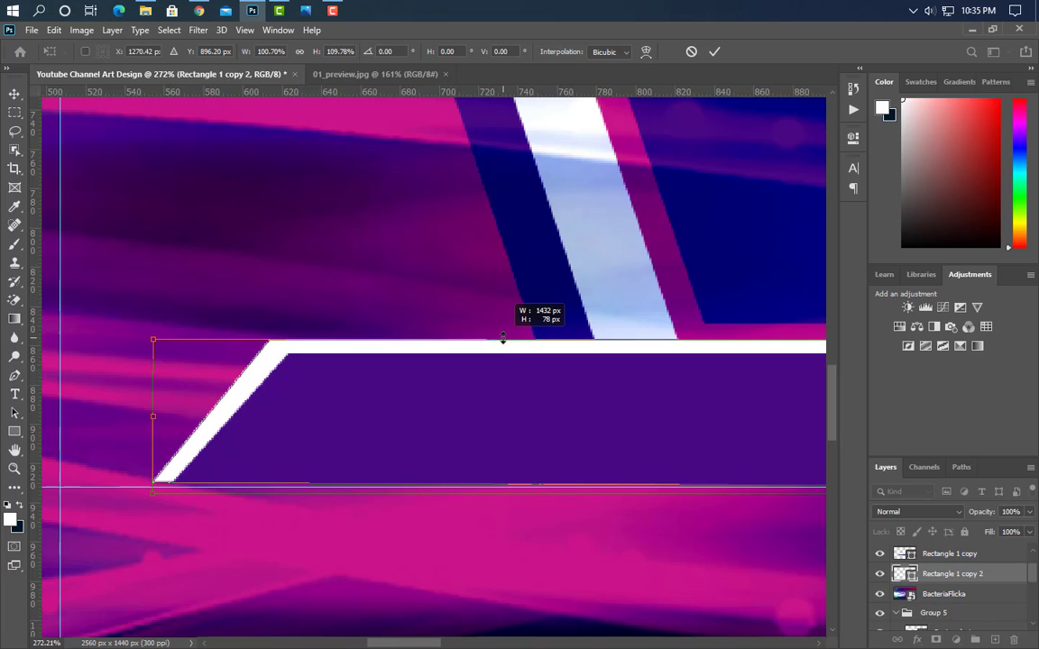
scroll(117, 568, down, 5)
scroll(117, 568, down, 2)
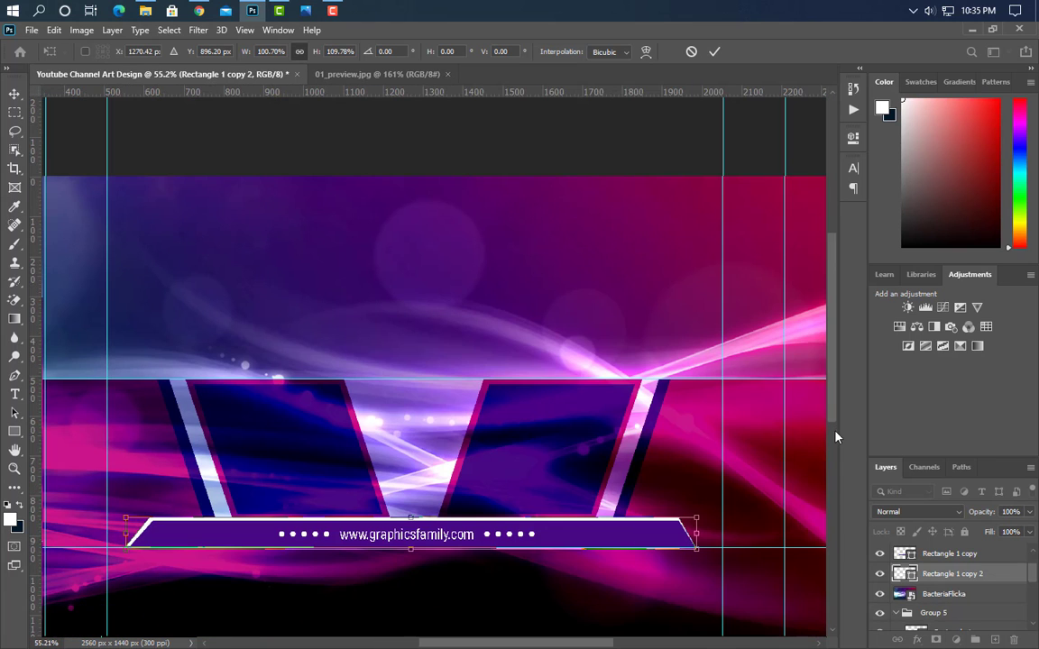
scroll(748, 523, up, 5)
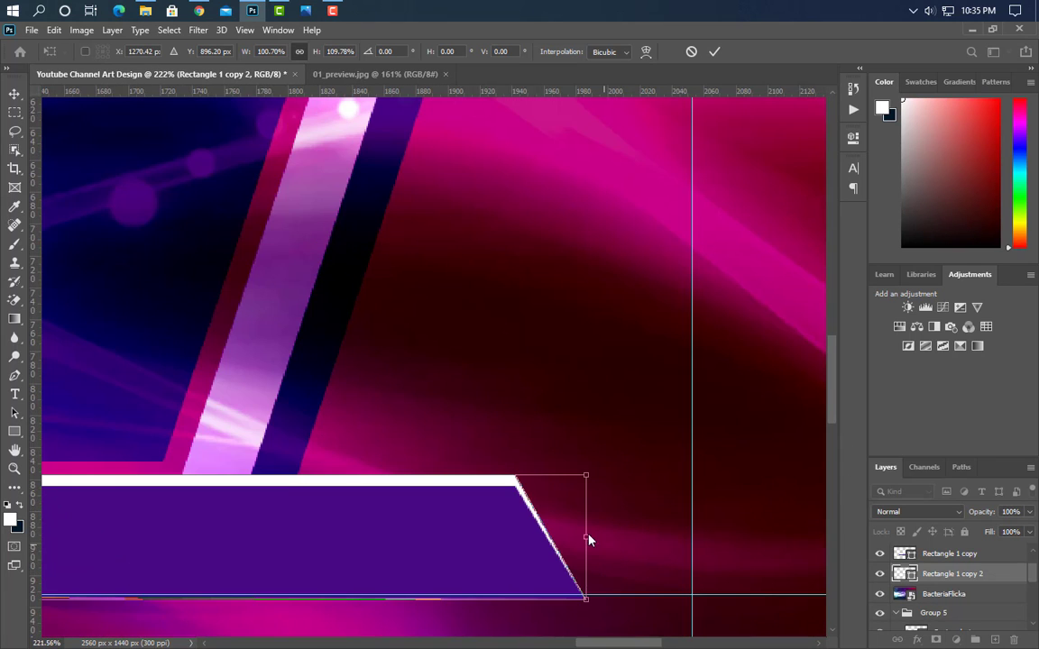
drag(586, 536, 599, 538)
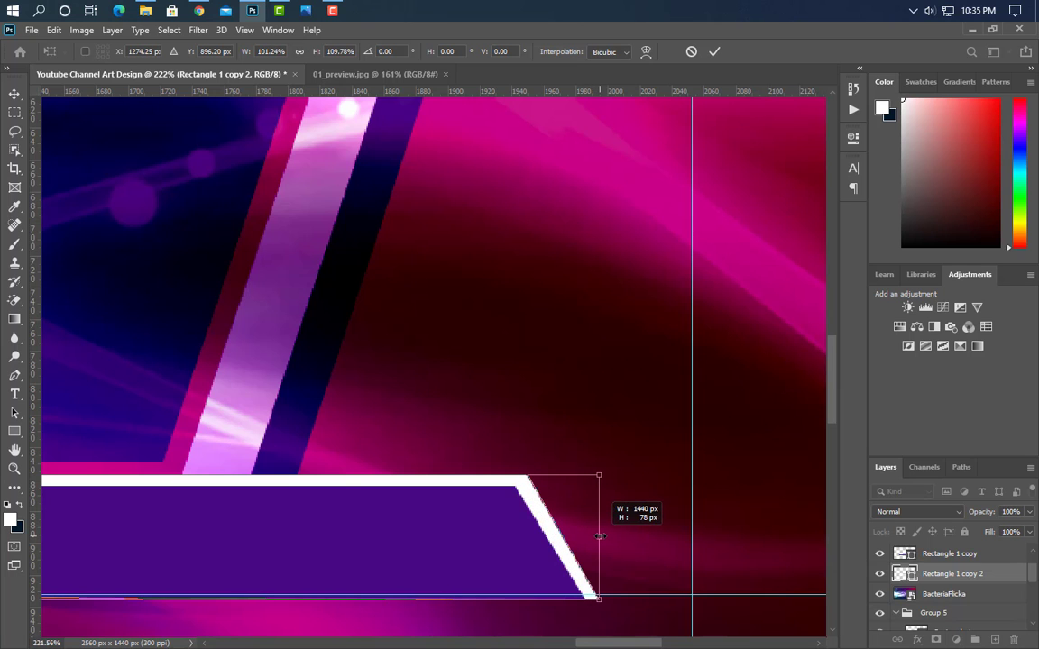
scroll(652, 547, down, 2)
scroll(652, 548, down, 5)
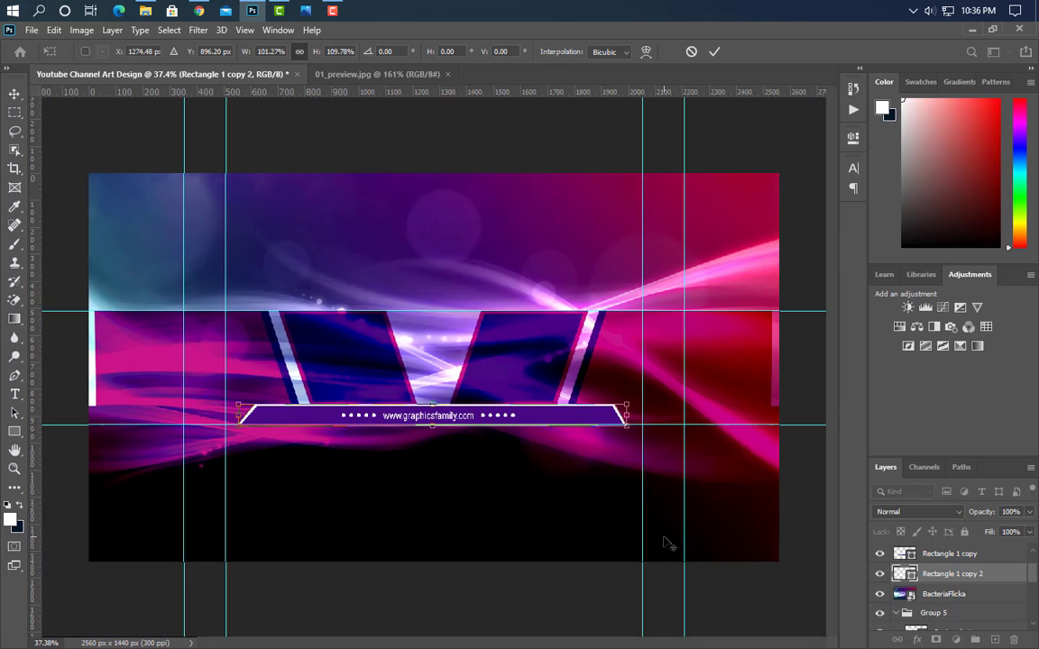
scroll(434, 454, up, 3)
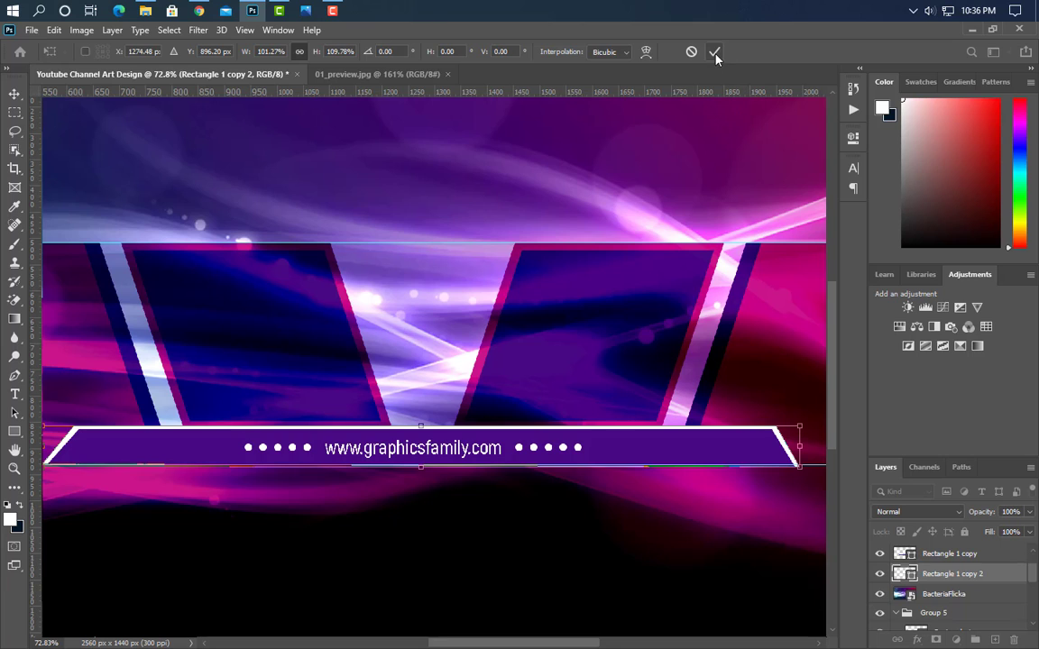
click(714, 53)
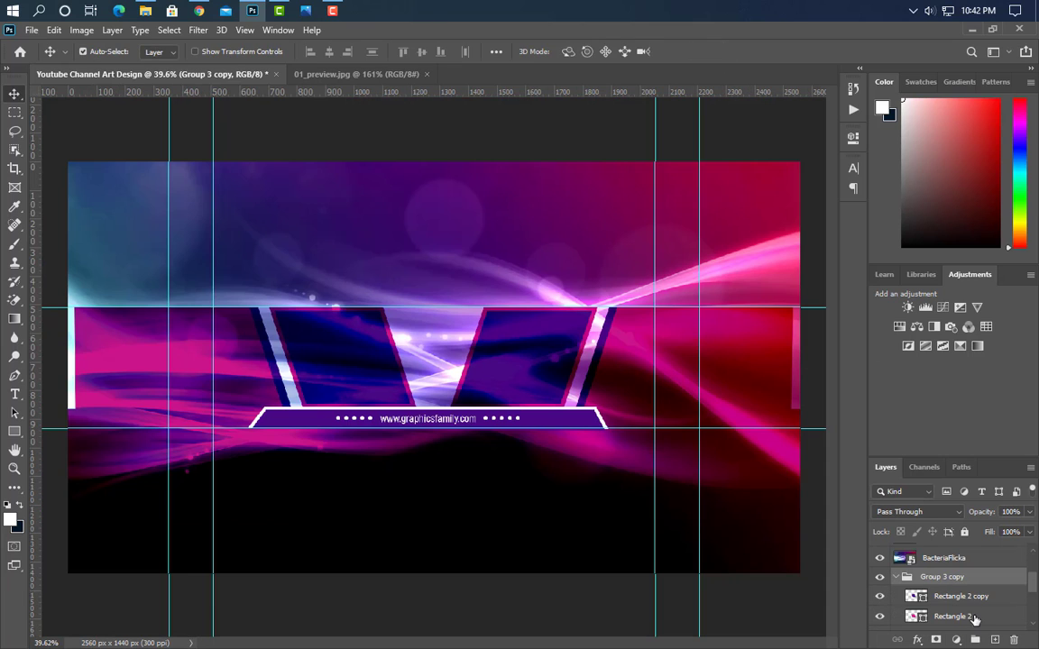
- Select the Rectangle 2 copy layers in Group 3 copy and Group 3 and move both to the top of the layer stack
click(966, 600)
scroll(935, 588, down, 2)
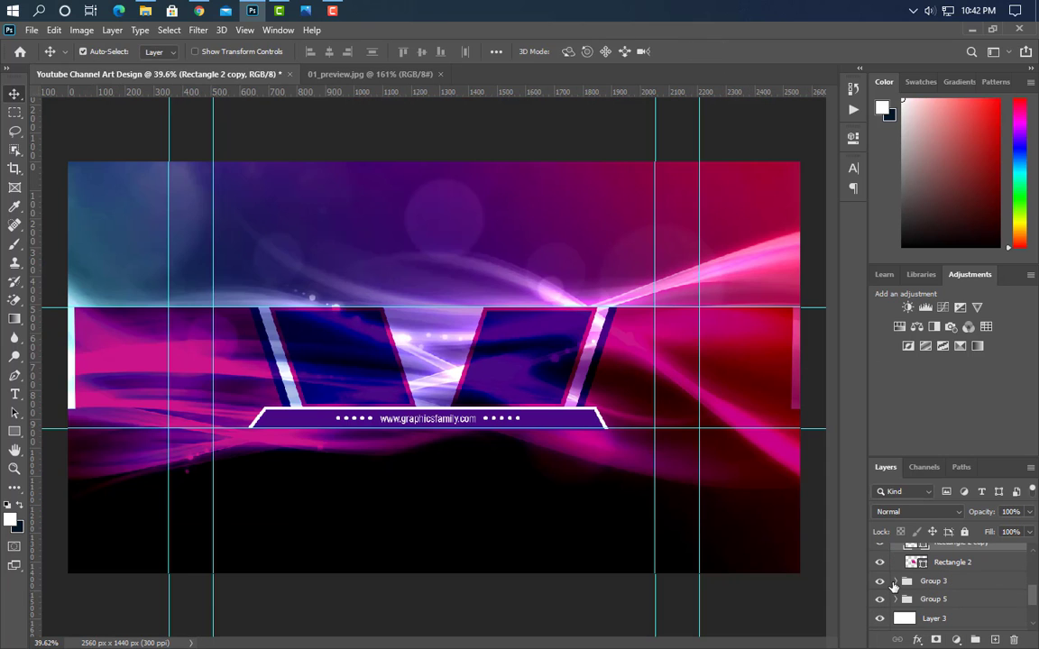
click(896, 581)
ctrl+click(976, 602)
scroll(988, 629, up, 2)
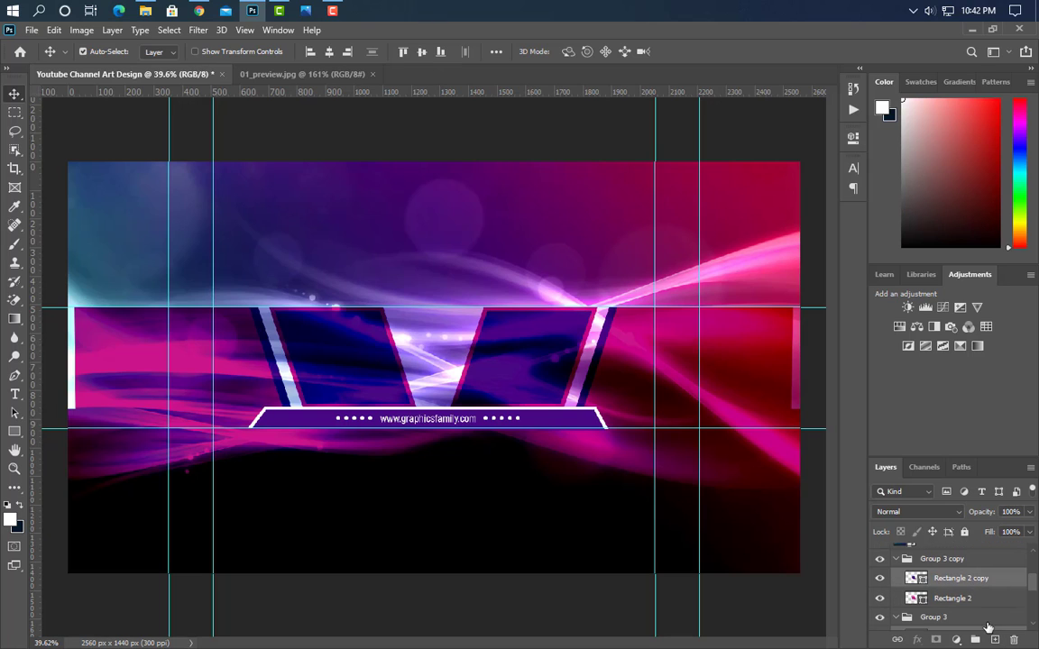
drag(981, 578, 974, 546)
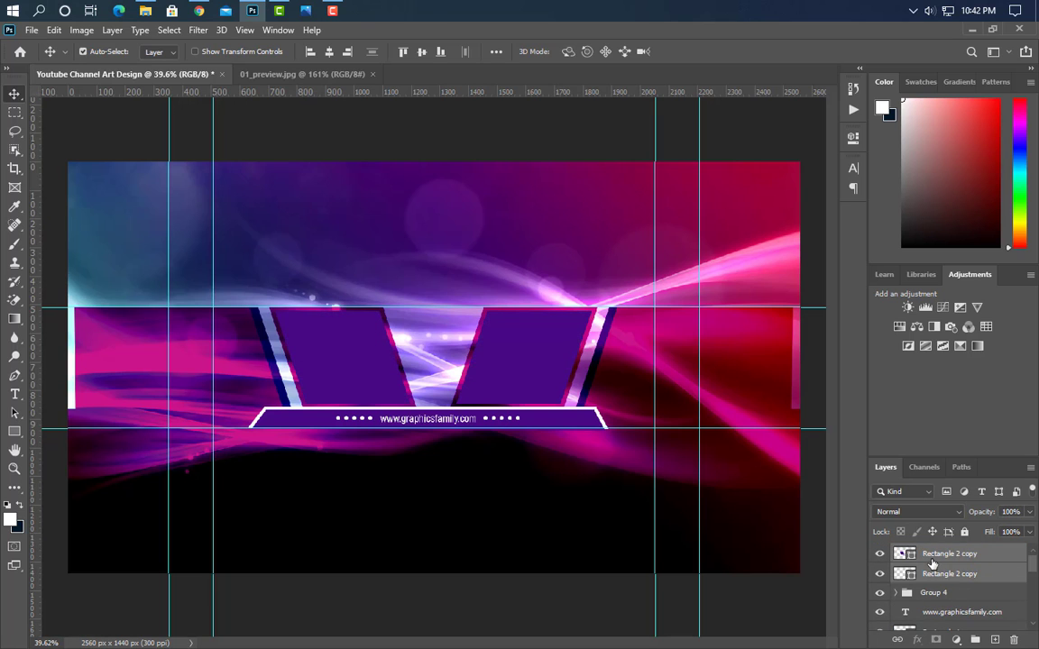
- Place the shutterstock_339267956 photo from the Man Photo folder, scaled to about 20.45%, over the parallelogram panel beside the red side of the background
click(933, 559)
click(253, 11)
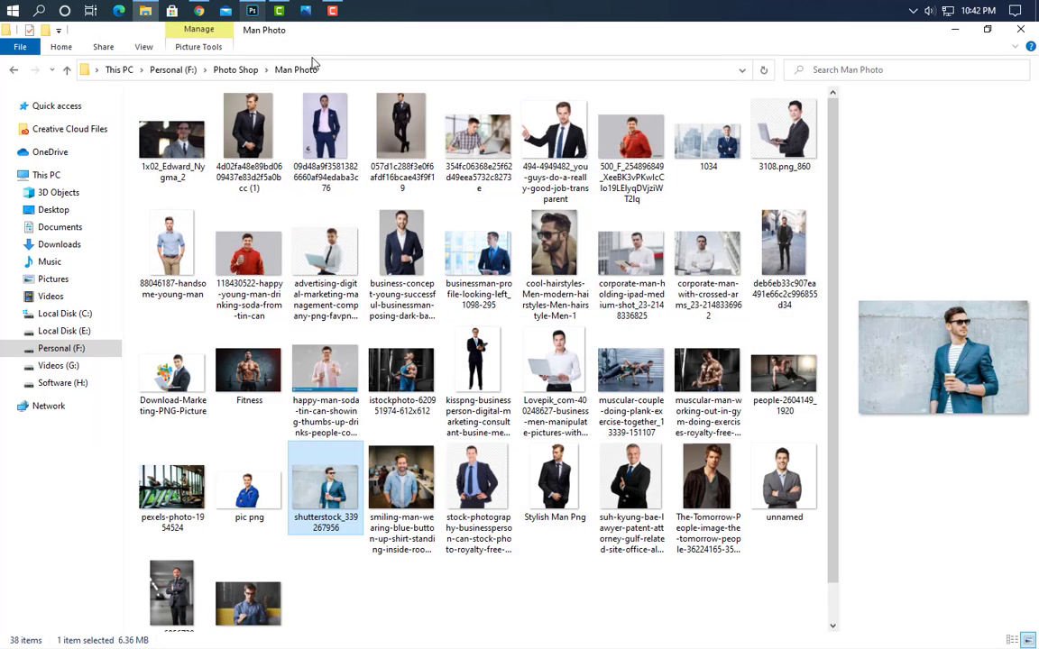
drag(322, 463, 426, 420)
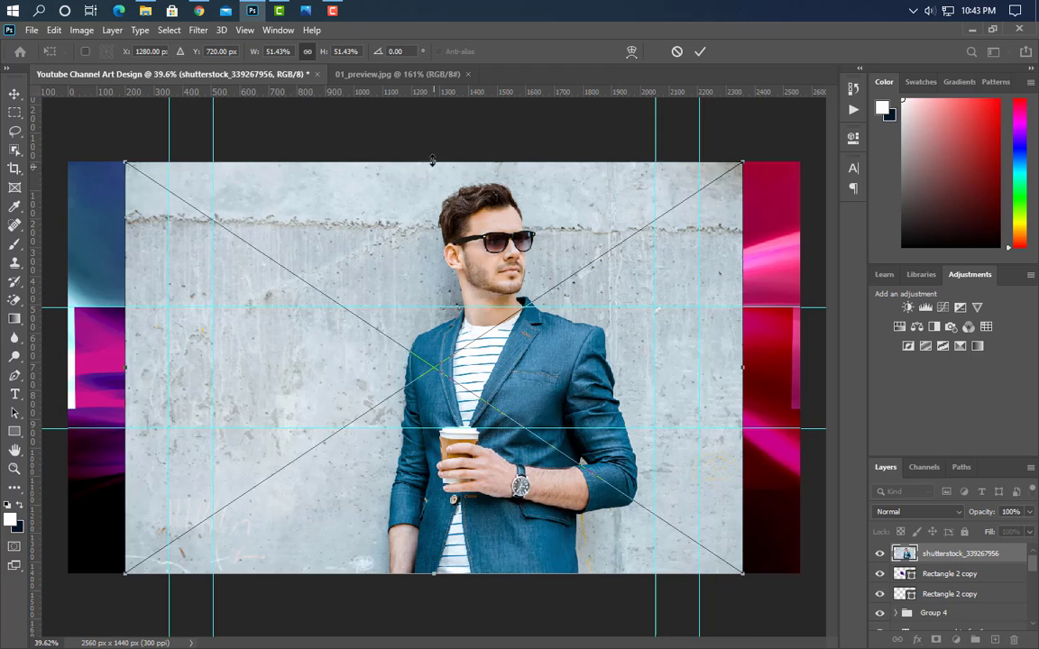
drag(432, 160, 440, 326)
drag(511, 364, 616, 330)
drag(504, 555, 510, 469)
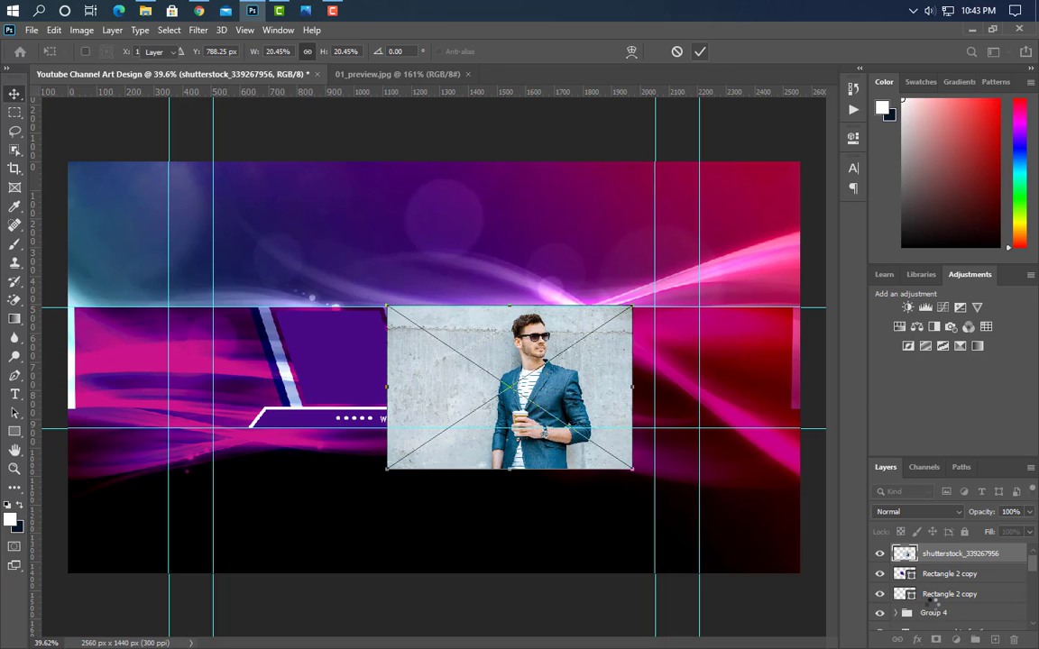
- Move the man photo between the two Rectangle 2 copy layers, clip it to the lower one, and adjust its position in the panel
right_click(961, 560)
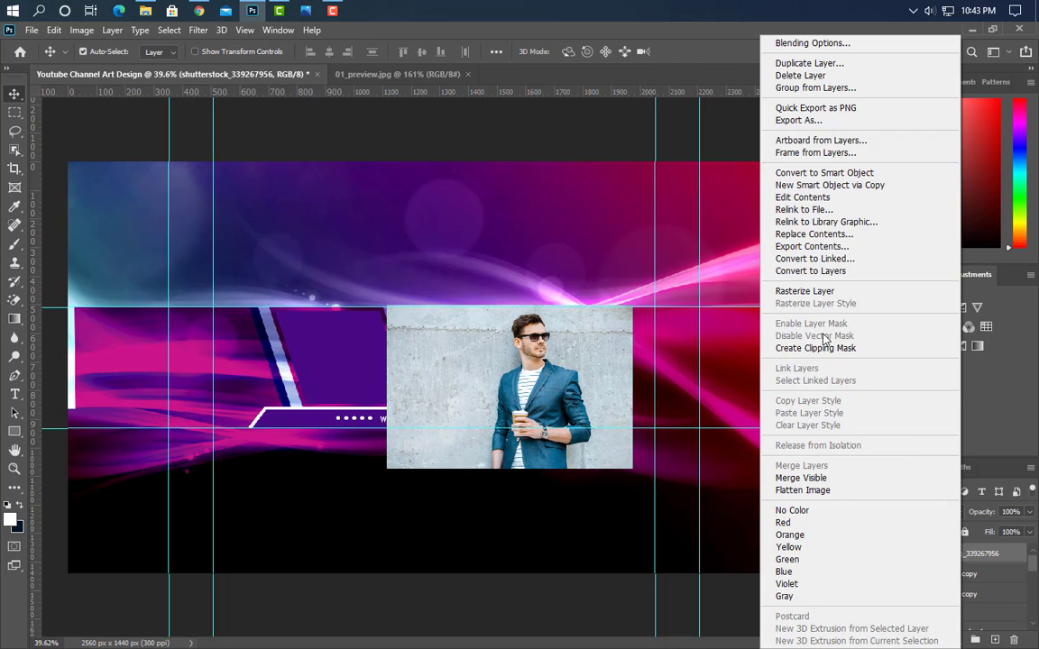
click(814, 348)
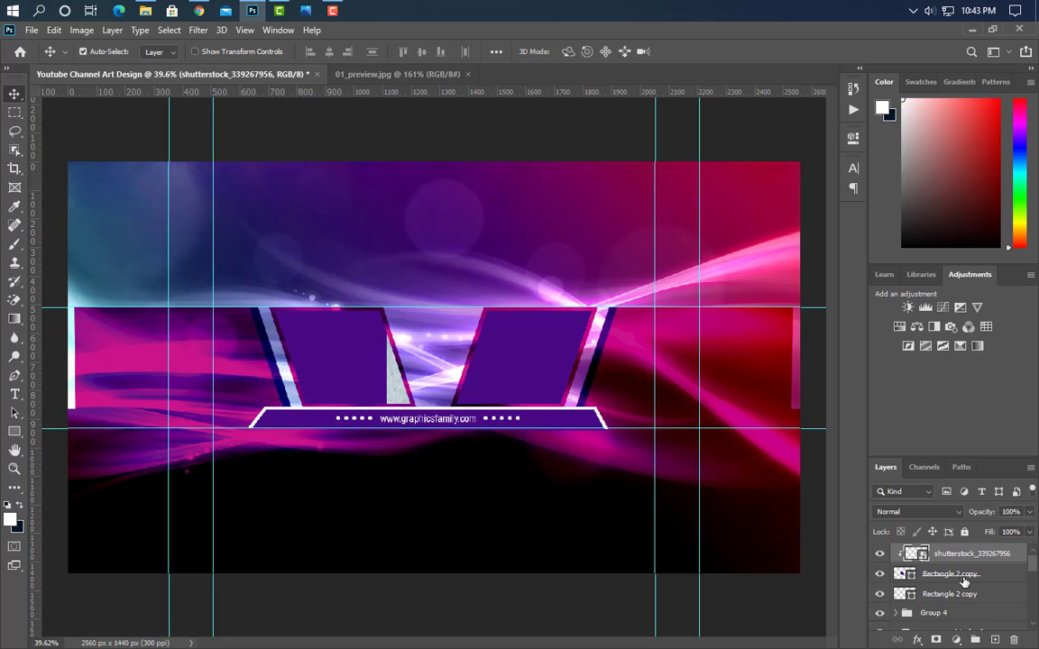
drag(980, 559, 977, 584)
right_click(960, 573)
click(795, 348)
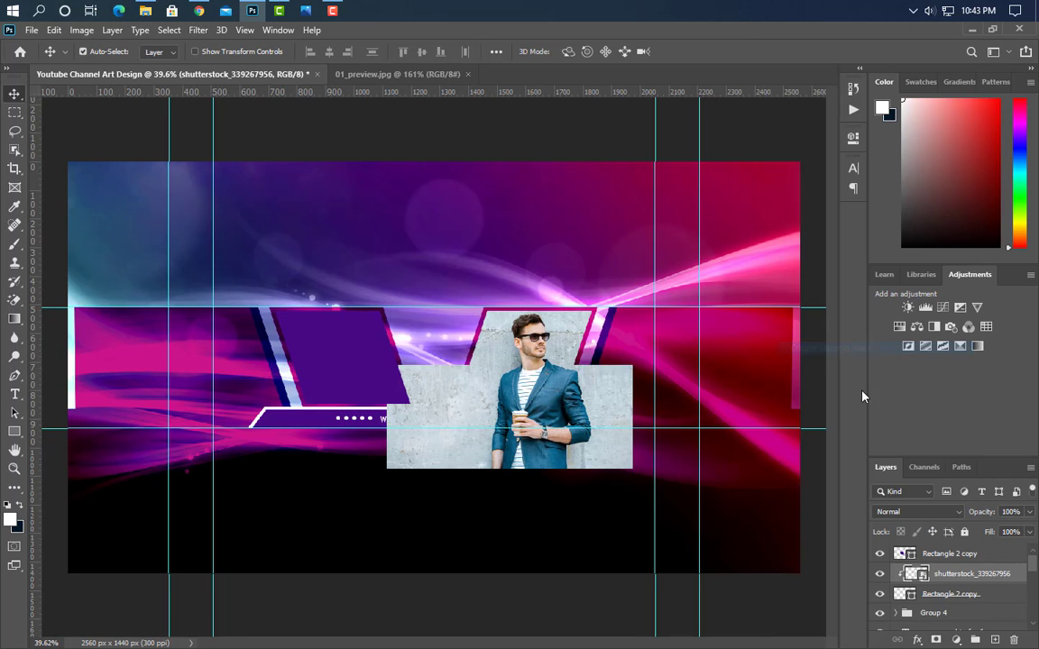
drag(484, 442, 505, 453)
- Place the woman's portrait in the pink floral dress from the Girl Photo folder over the other parallelogram panel, scaled to about 21.66%
click(360, 366)
click(254, 9)
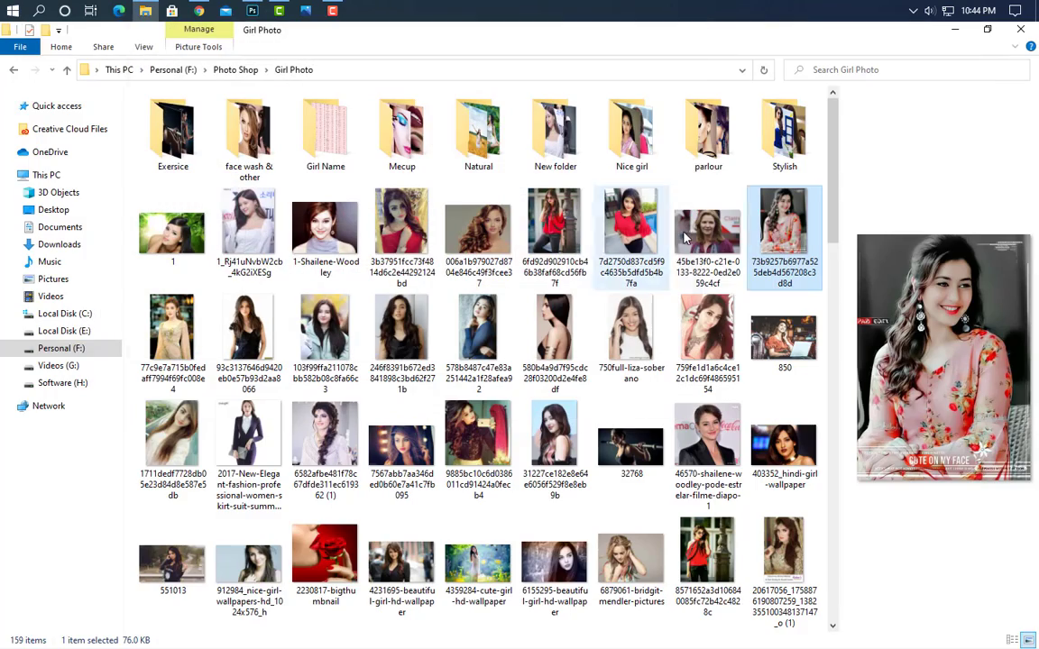
drag(773, 232, 325, 366)
drag(428, 217, 334, 366)
key(ctrl+minus)
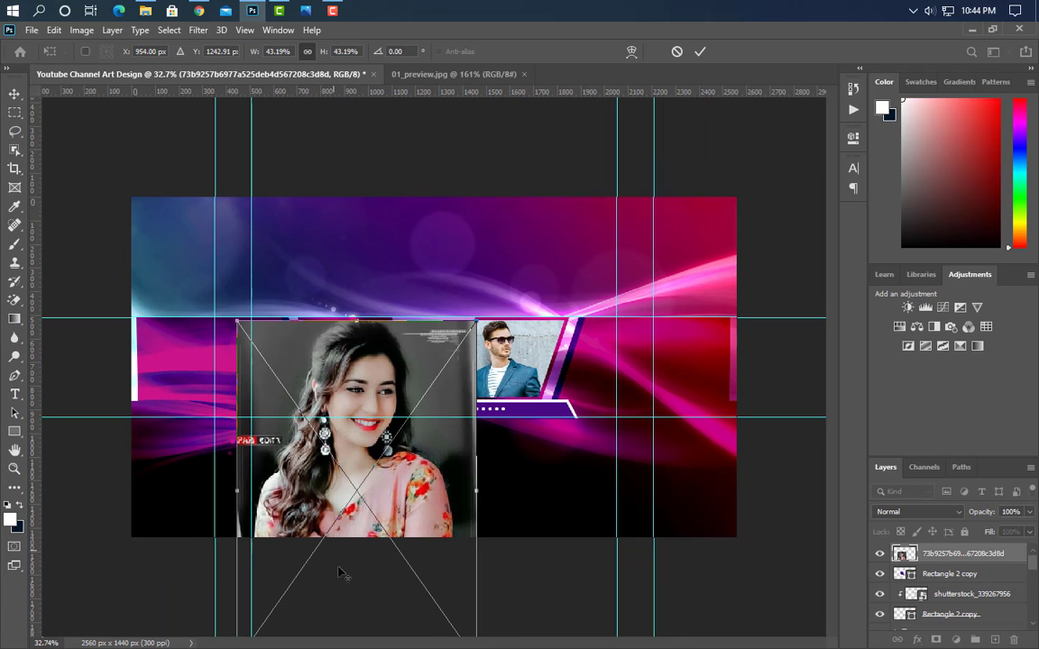
key(ctrl+minus)
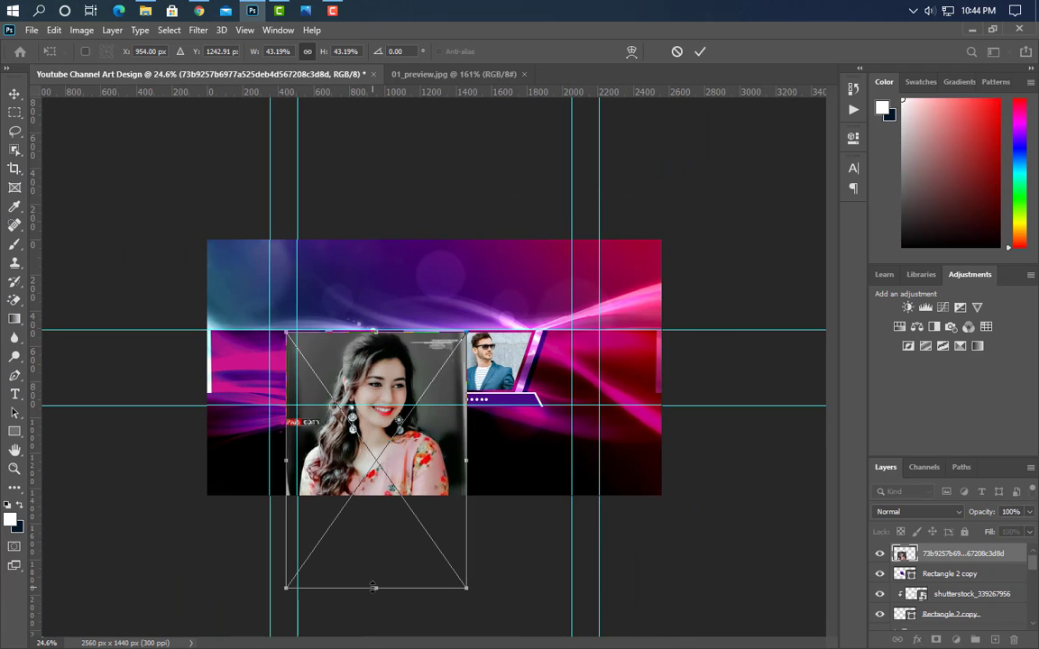
drag(379, 586, 377, 461)
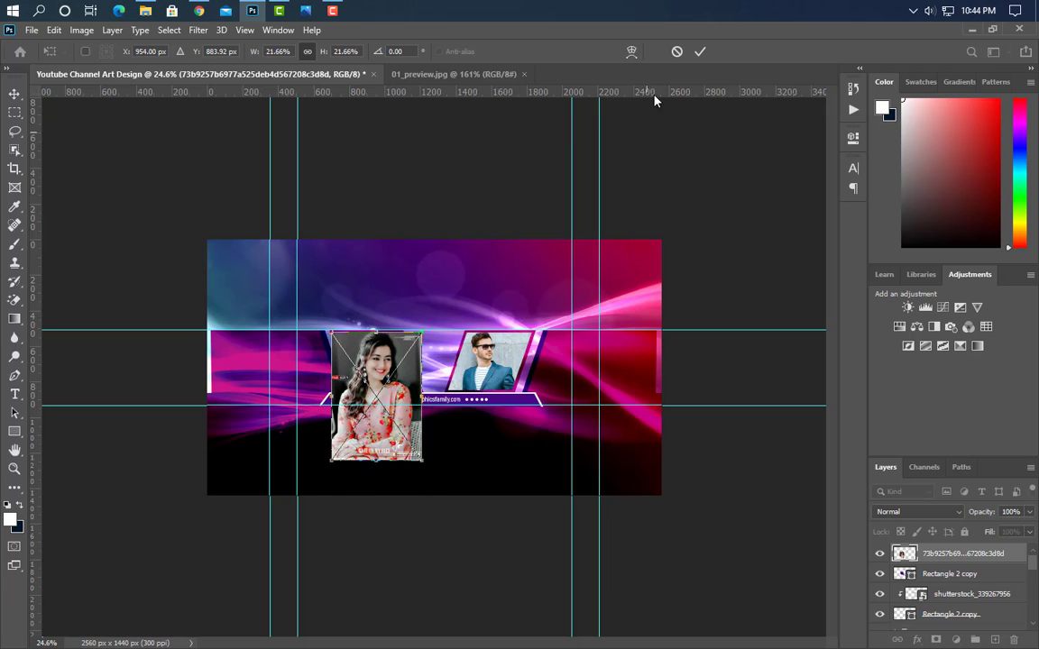
click(700, 52)
- Clip the woman's photo to the Rectangle 2 copy parallelogram directly beneath it
right_click(905, 553)
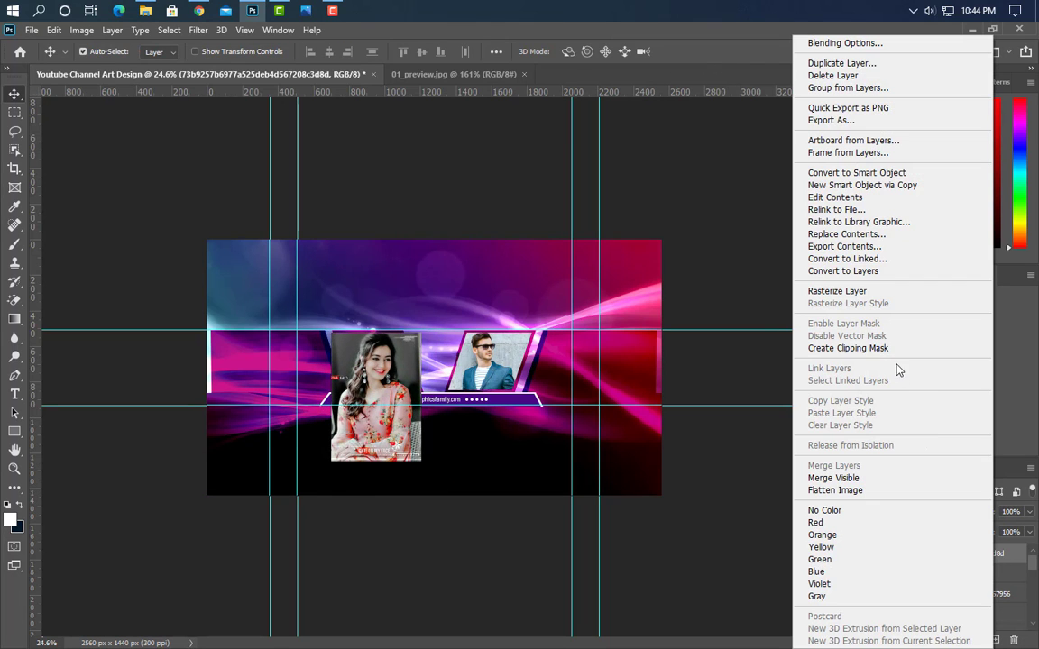
click(847, 348)
scroll(412, 377, up, 8)
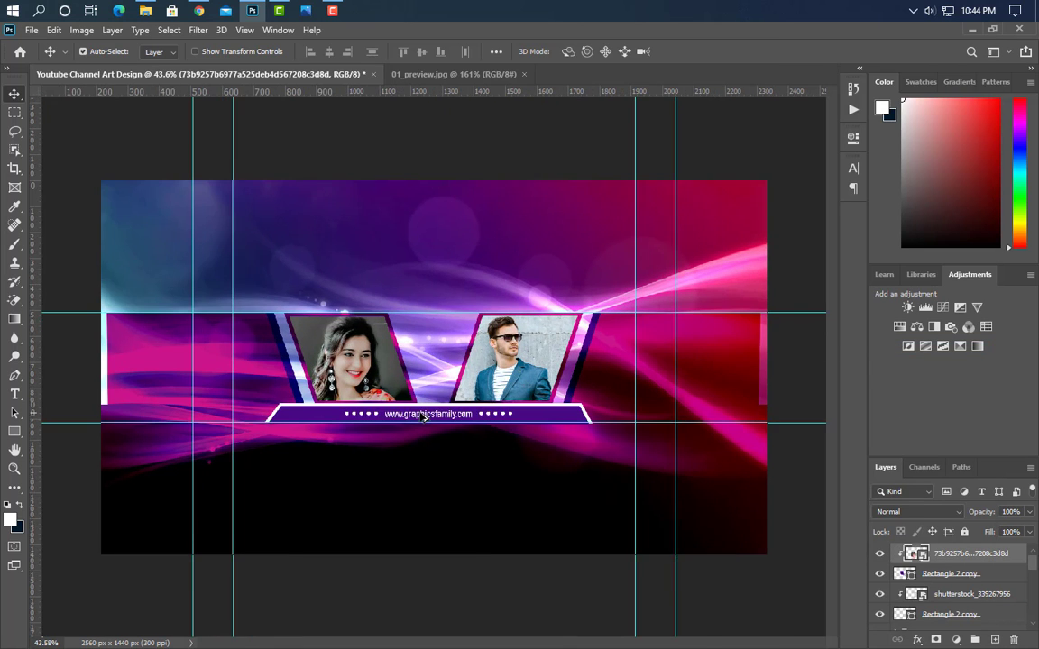
- Hide and reshow the man photo to check the panel underneath it
click(880, 596)
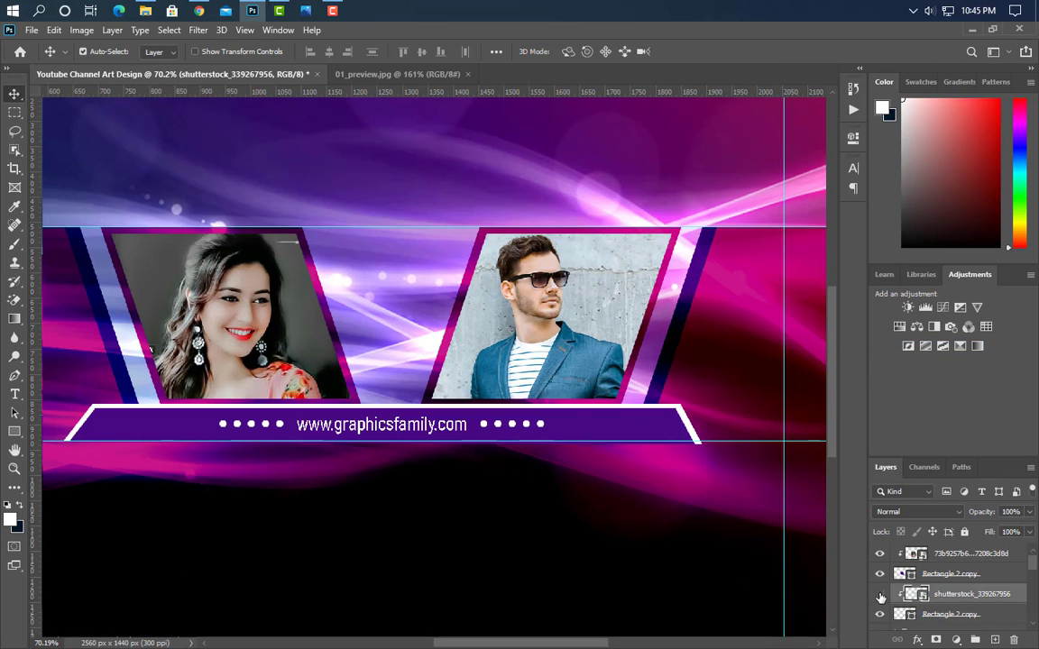
click(880, 596)
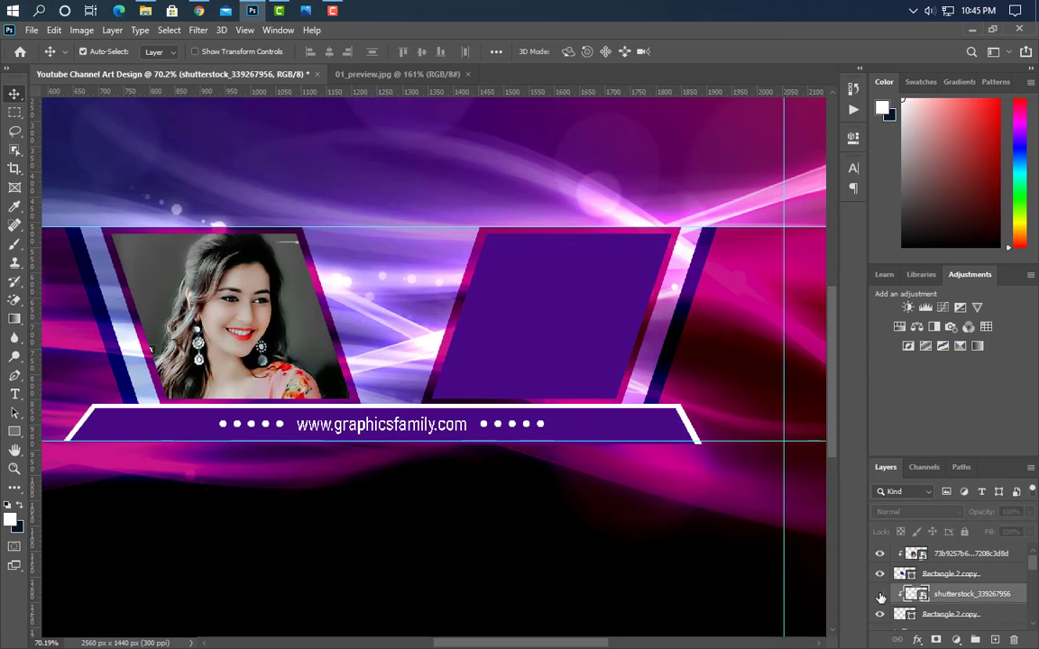
click(880, 596)
- Draw a white triangle about 376 x 340 px with the Pen tool along the slanted inner edge of the man's photo, and clip it to the panel
click(15, 376)
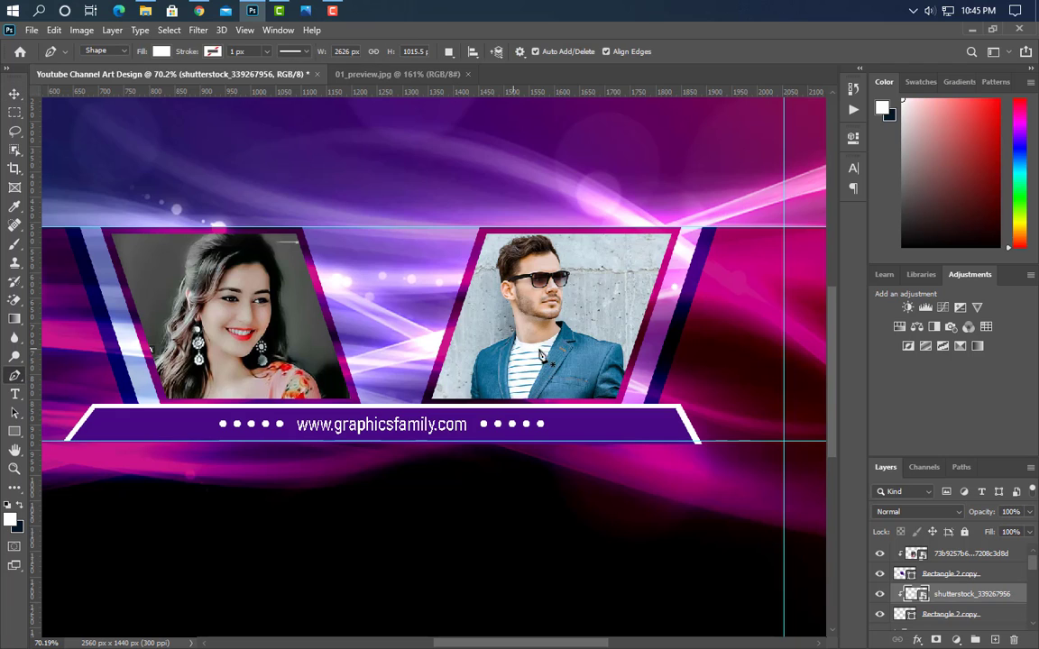
scroll(591, 334, up, 3)
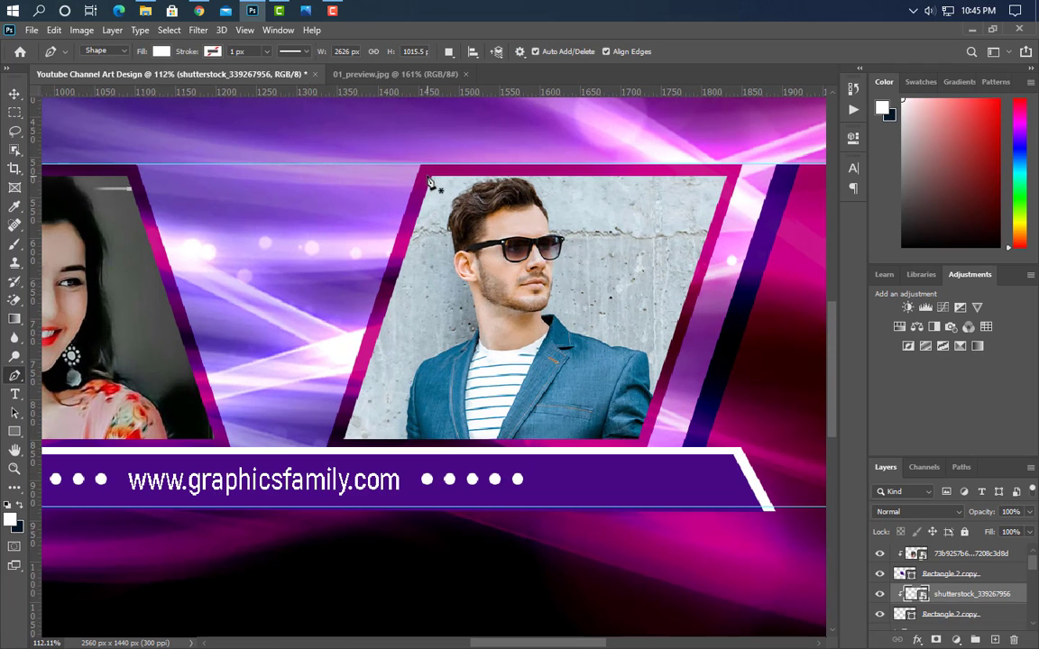
click(429, 171)
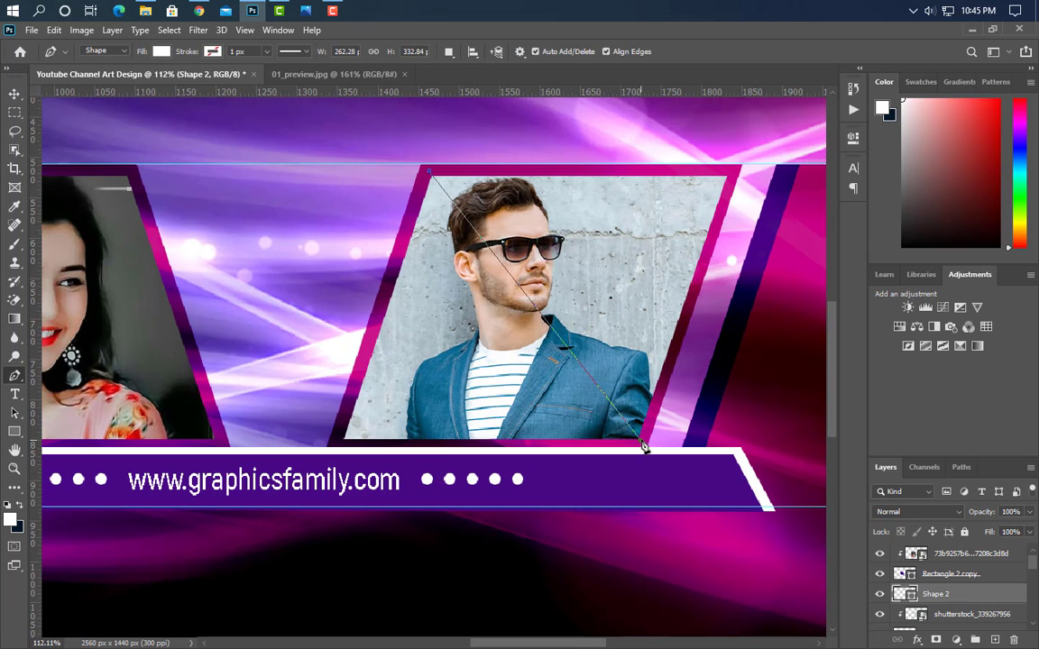
click(336, 446)
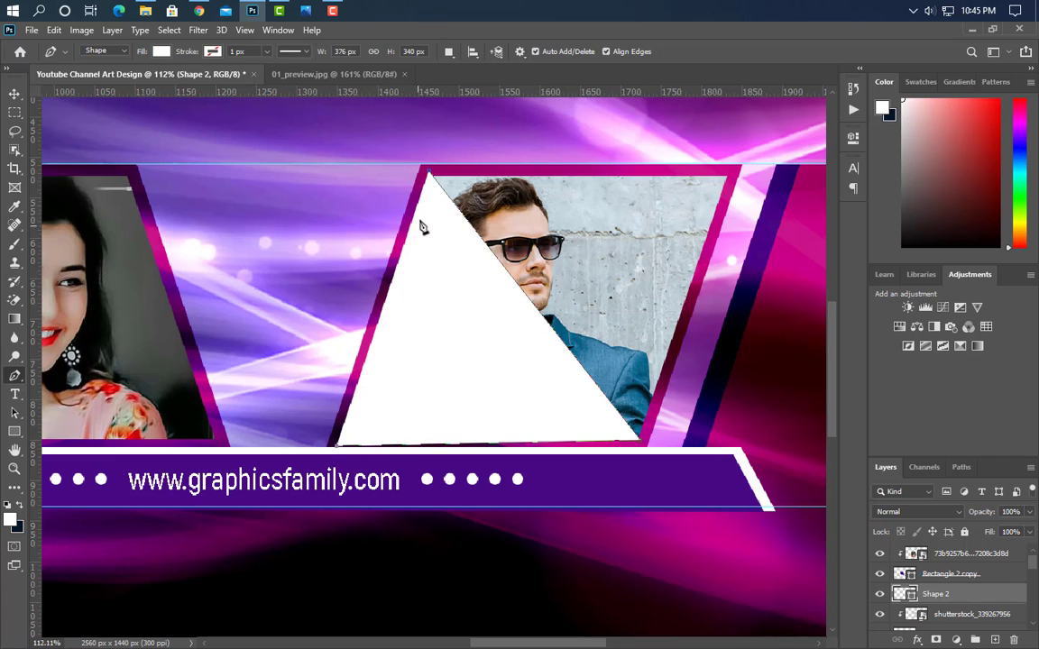
right_click(977, 596)
click(728, 288)
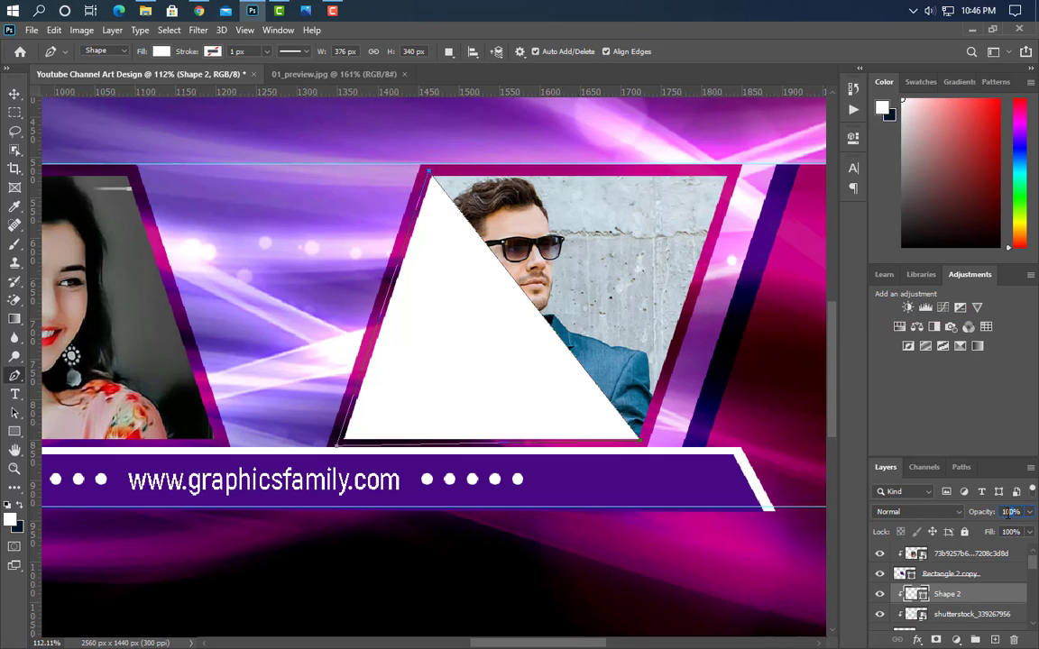
- Set the triangle's opacity to 50% and its fill to pink cb1488, sampled from the panel border
text(50)
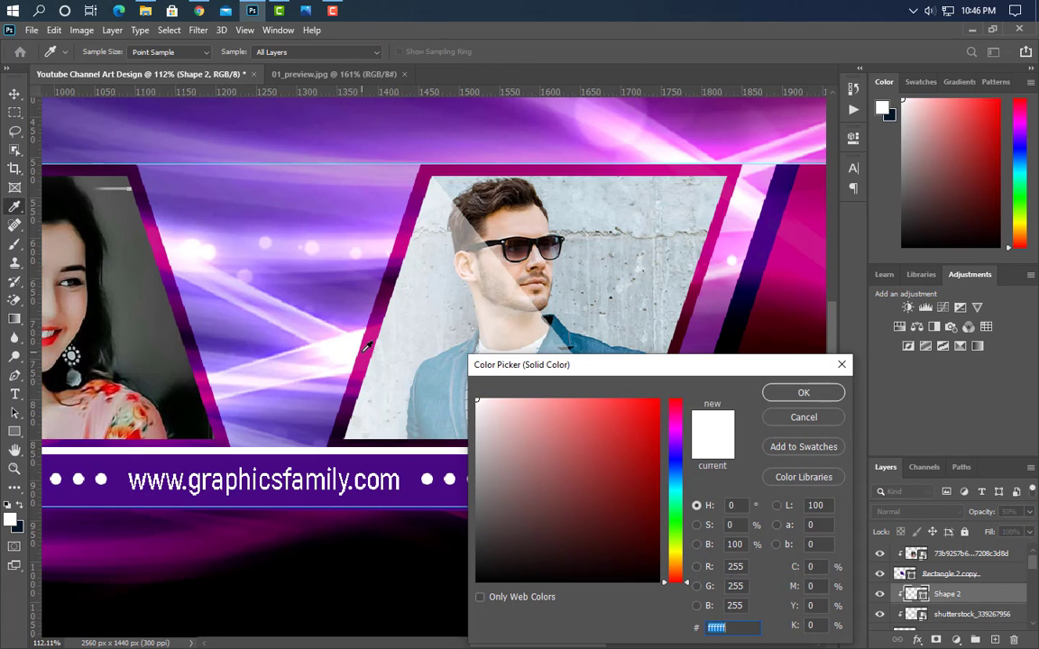
click(365, 350)
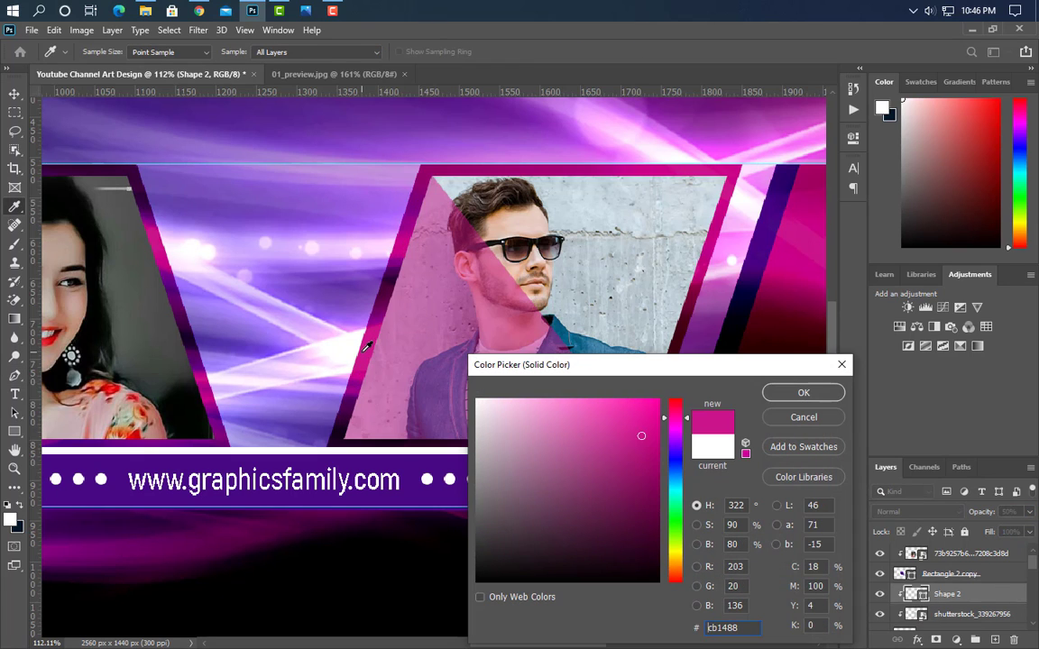
click(811, 397)
- Duplicate the pink triangle and shift the copy down and left within the man's panel, to about X 1468.69 px, Y 728.02 px
drag(998, 613, 995, 639)
key(ctrl+t)
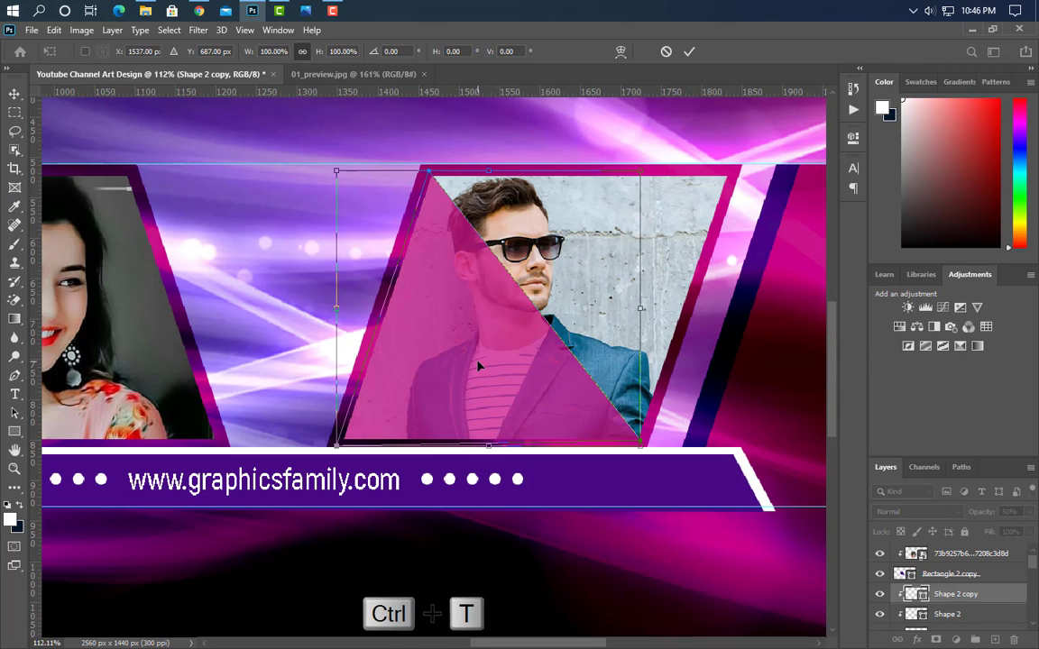
drag(477, 364, 423, 399)
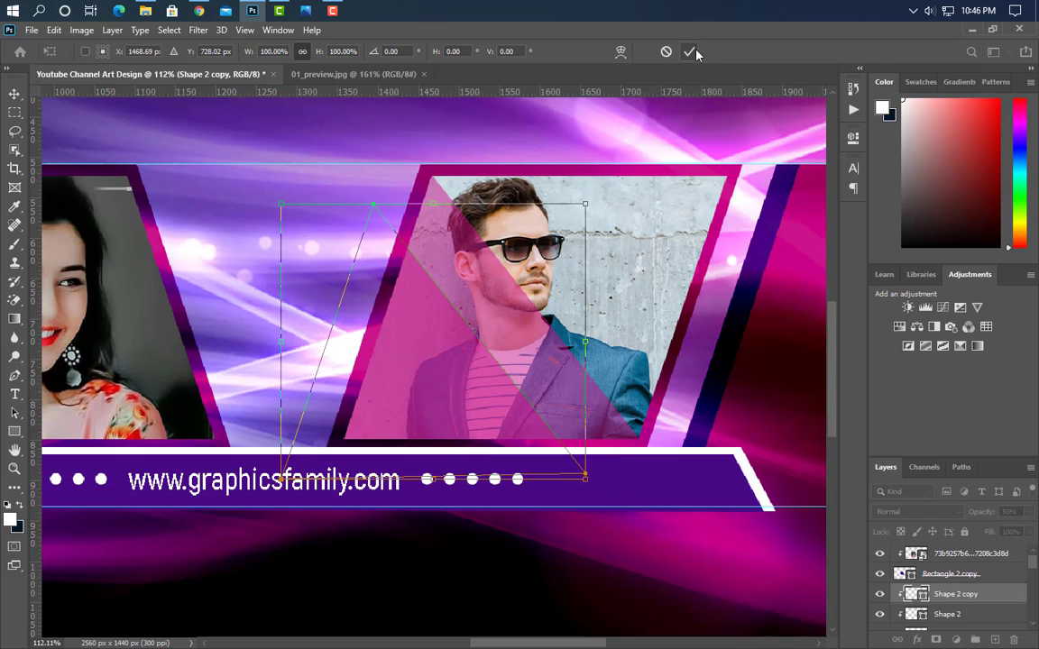
key(Return)
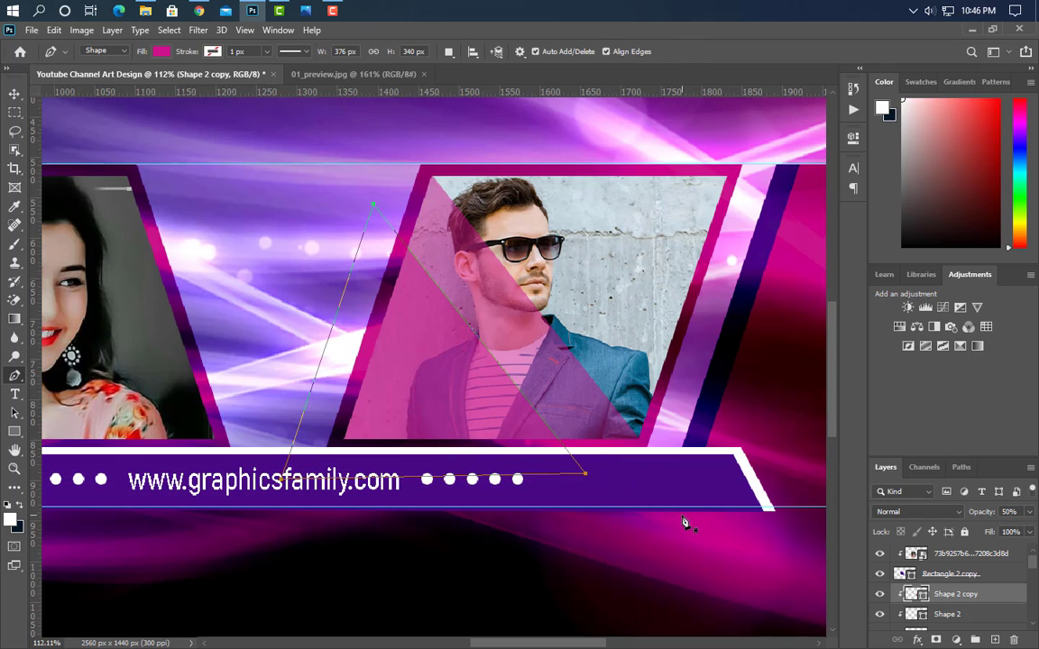
- Recolor the original Shape 2 triangle with the purple sampled from the website strip
double_click(920, 616)
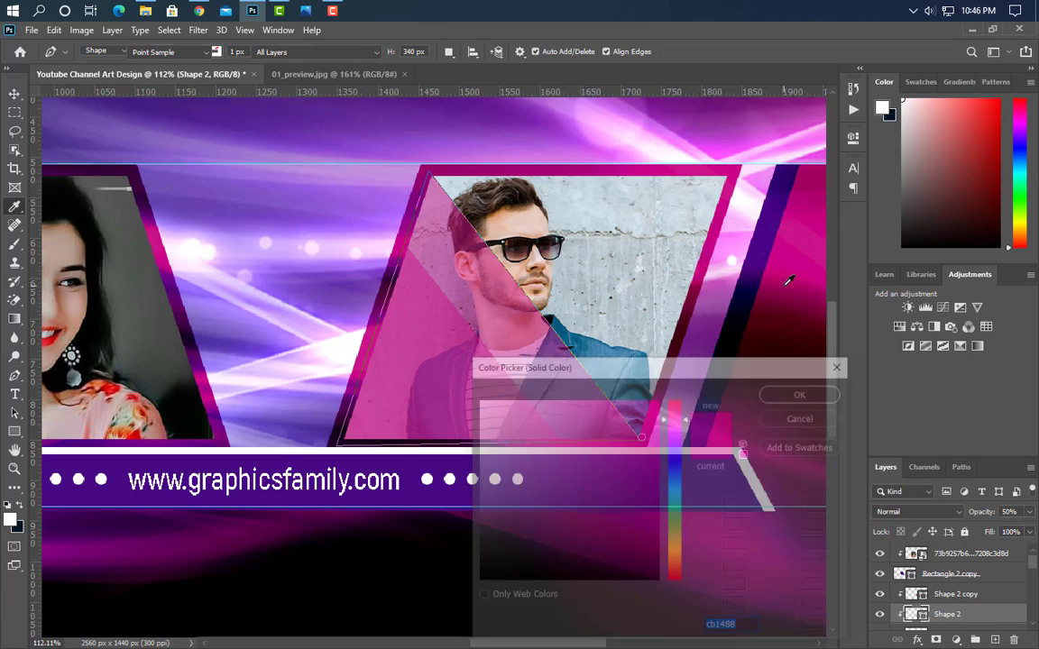
click(265, 491)
click(816, 398)
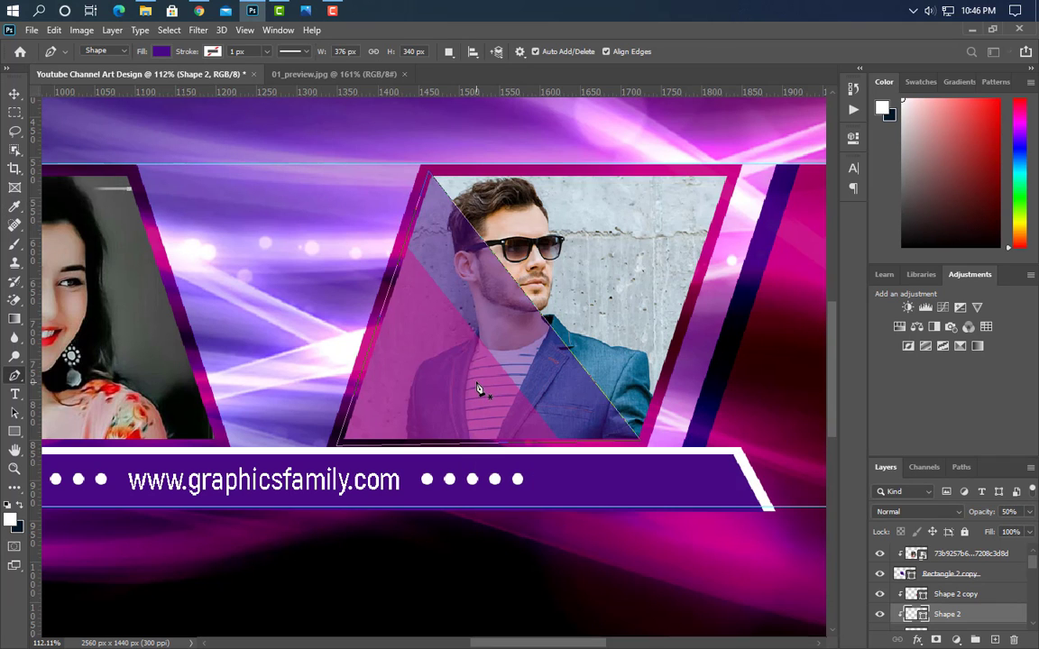
- Duplicate both triangle layers, Shape 2 and Shape 2 copy, and move the duplicates above the woman's photo layer
click(14, 94)
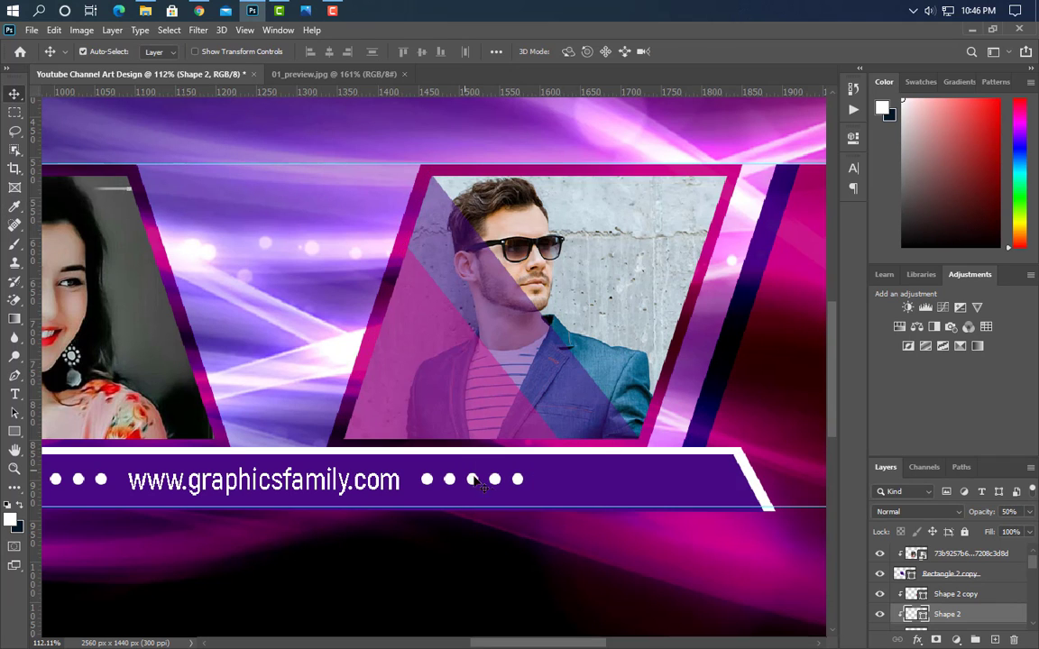
scroll(475, 483, down, 8)
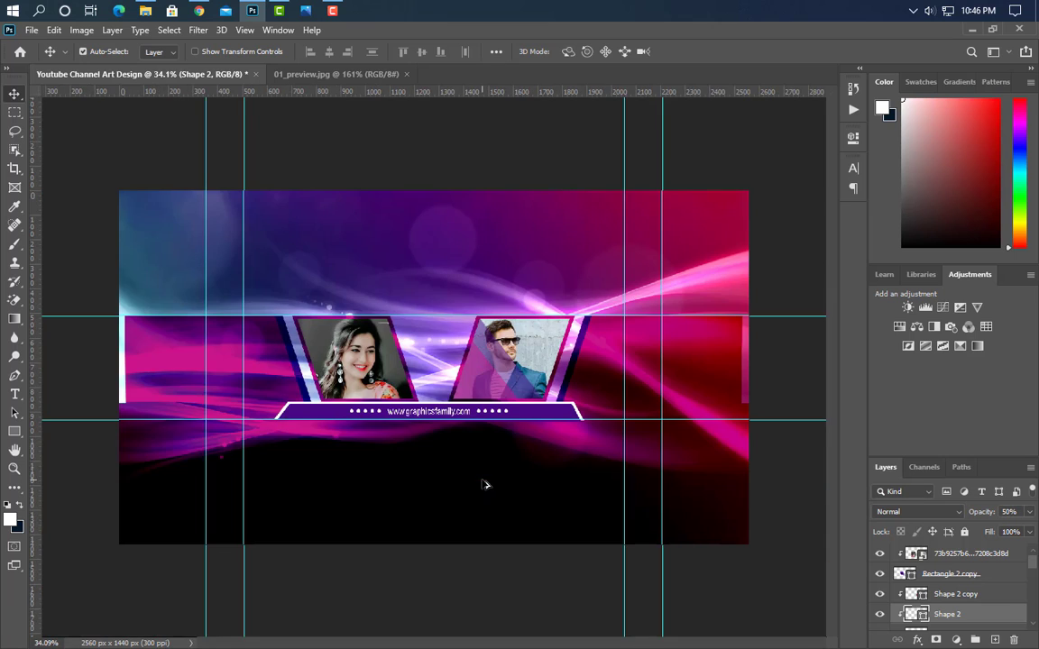
scroll(478, 366, up, 4)
click(982, 595)
shift+click(990, 614)
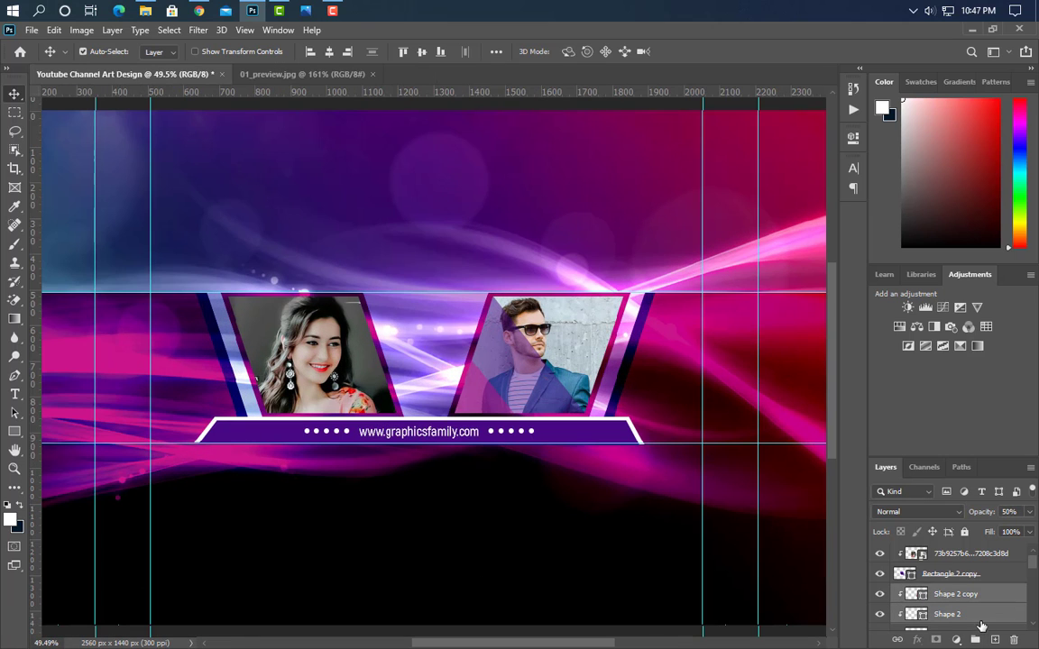
key(ctrl+j)
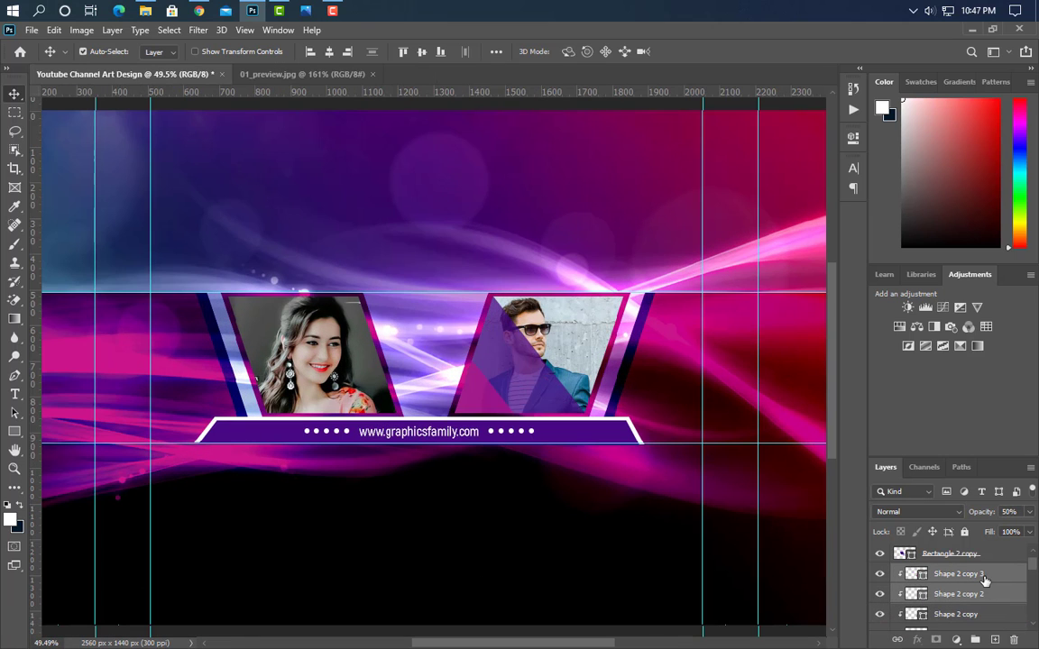
drag(985, 580, 956, 506)
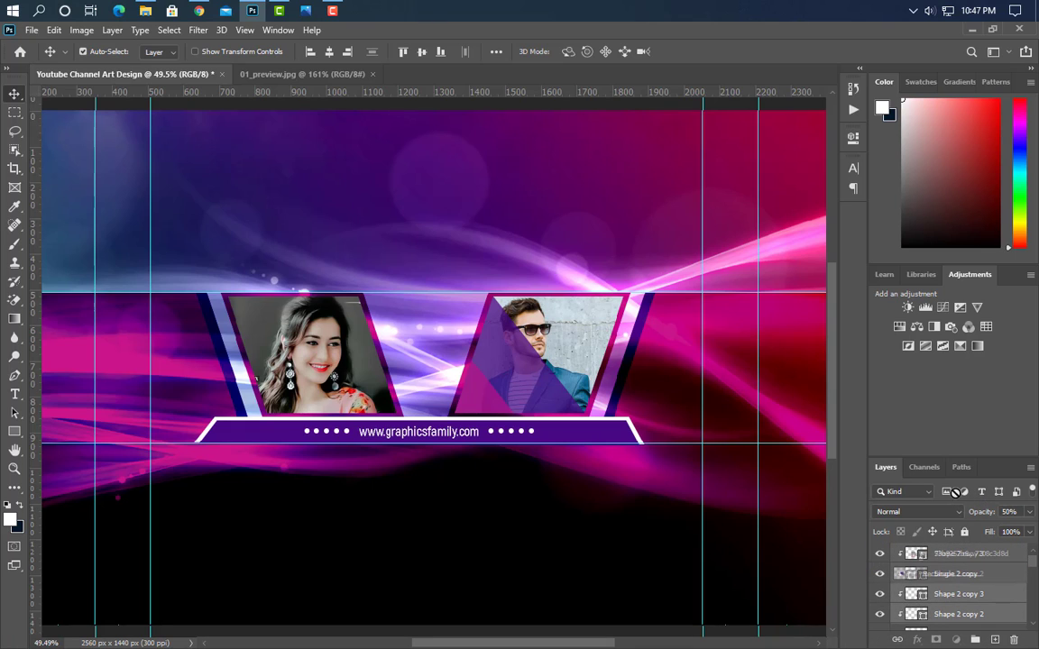
drag(956, 553, 959, 552)
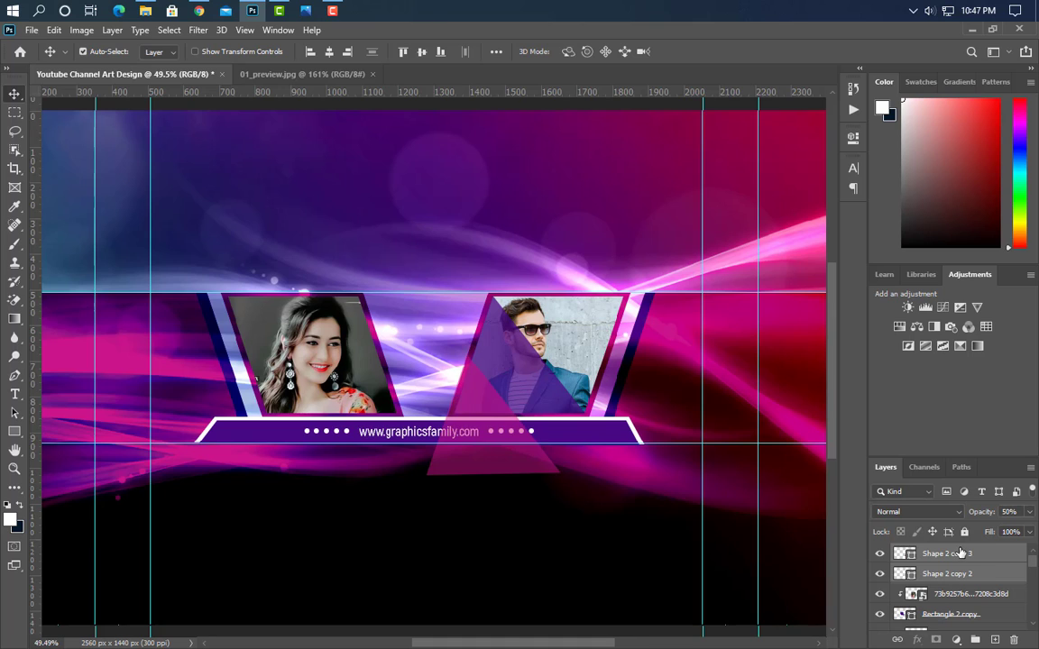
- Move the two duplicated triangles over the woman's photo and flip them horizontally
key(ctrl+t)
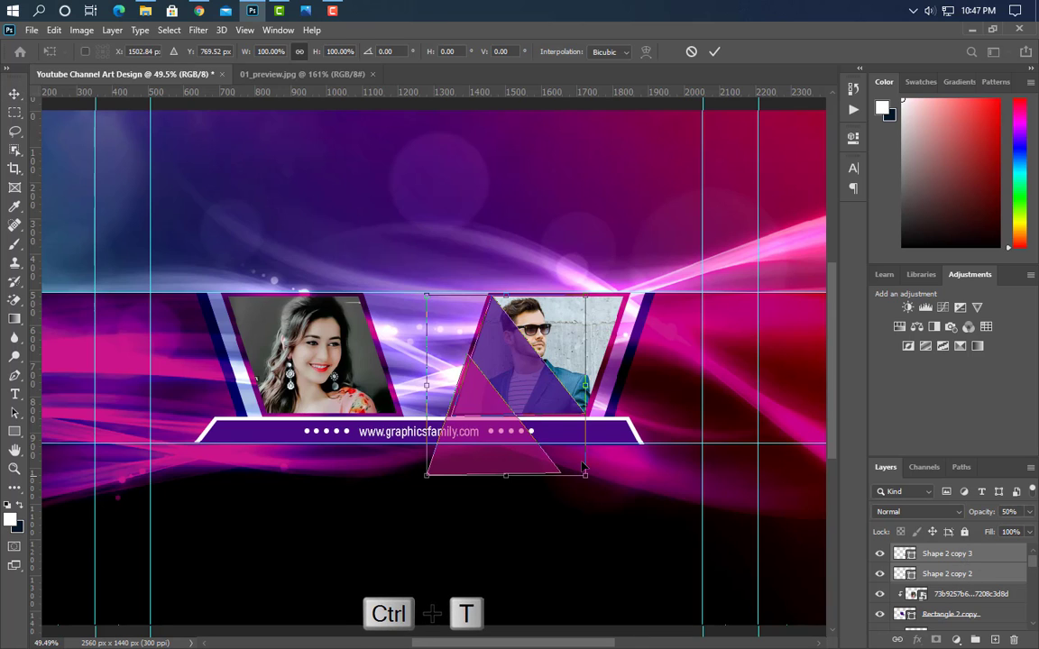
drag(514, 408, 373, 405)
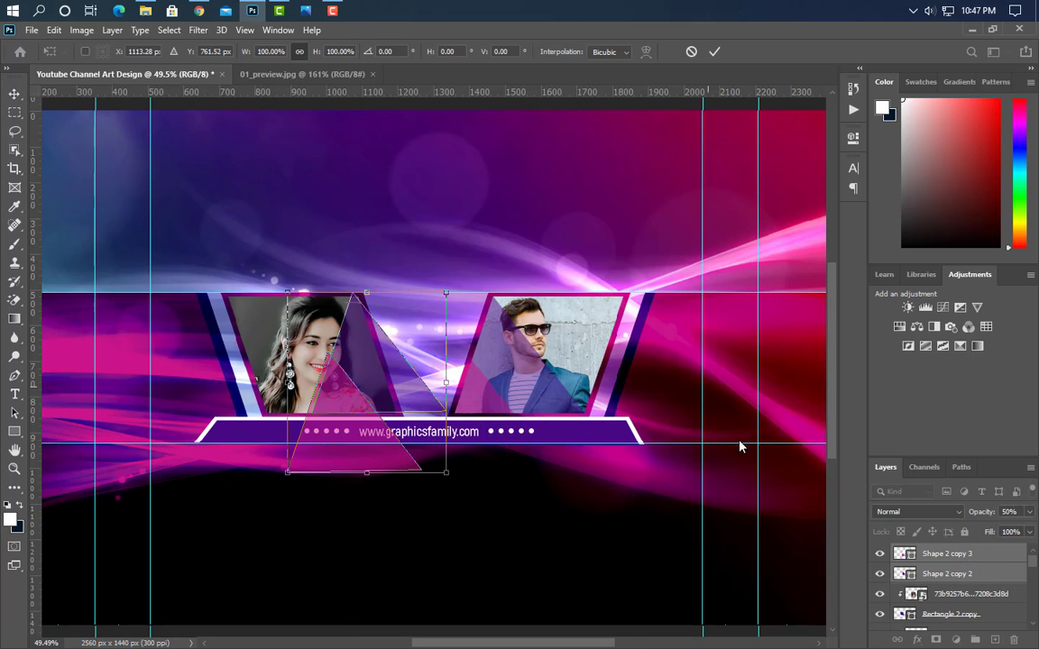
drag(367, 363, 288, 365)
right_click(281, 373)
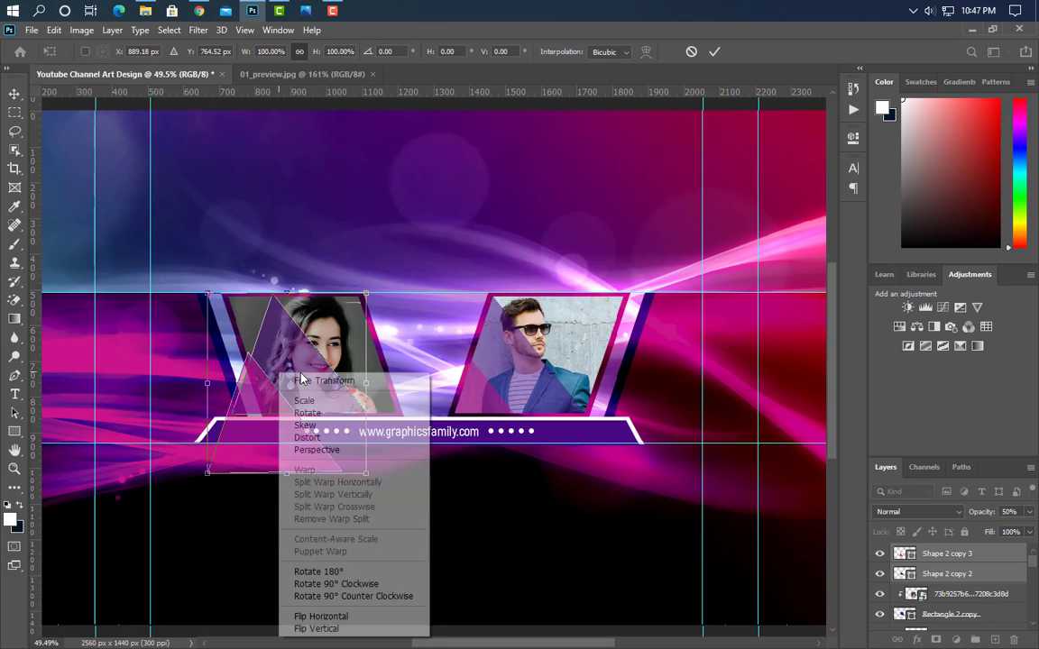
click(364, 620)
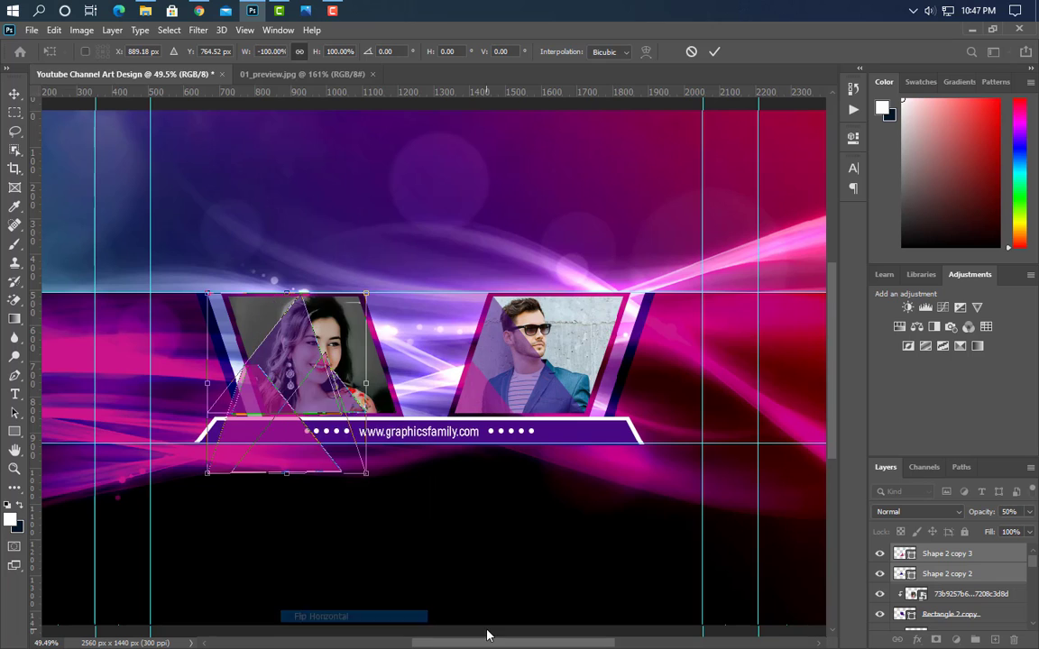
- Align the flipped triangles with the slanted inner edge of the woman's panel at about X 1052.68, Y 768.56 px, and clip them to it
drag(287, 370, 344, 370)
key(Down)
key(Down)
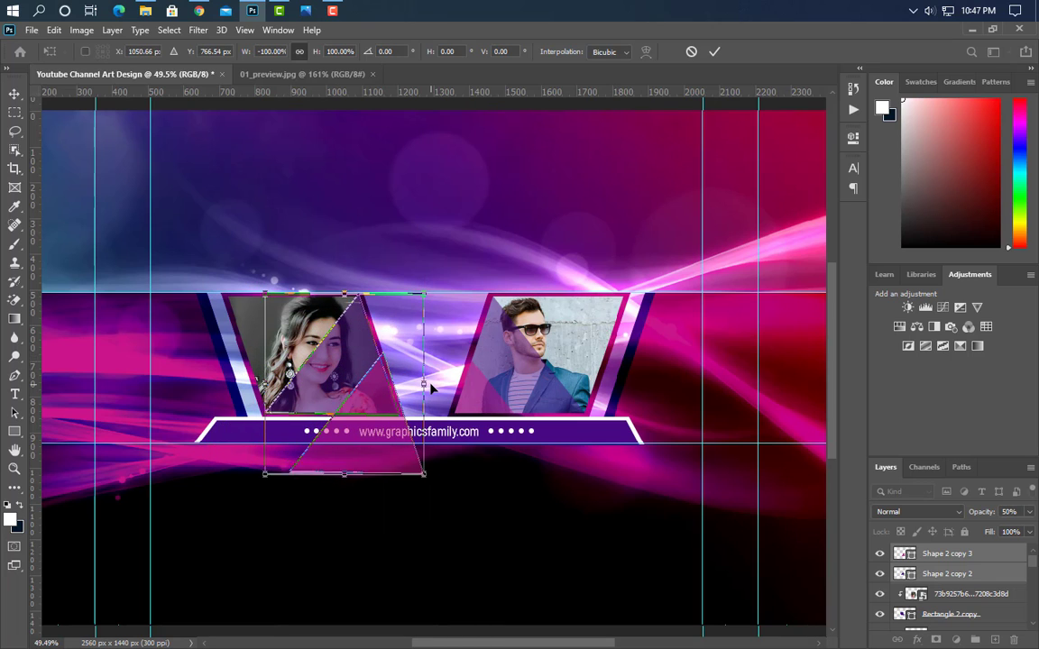
key(Right)
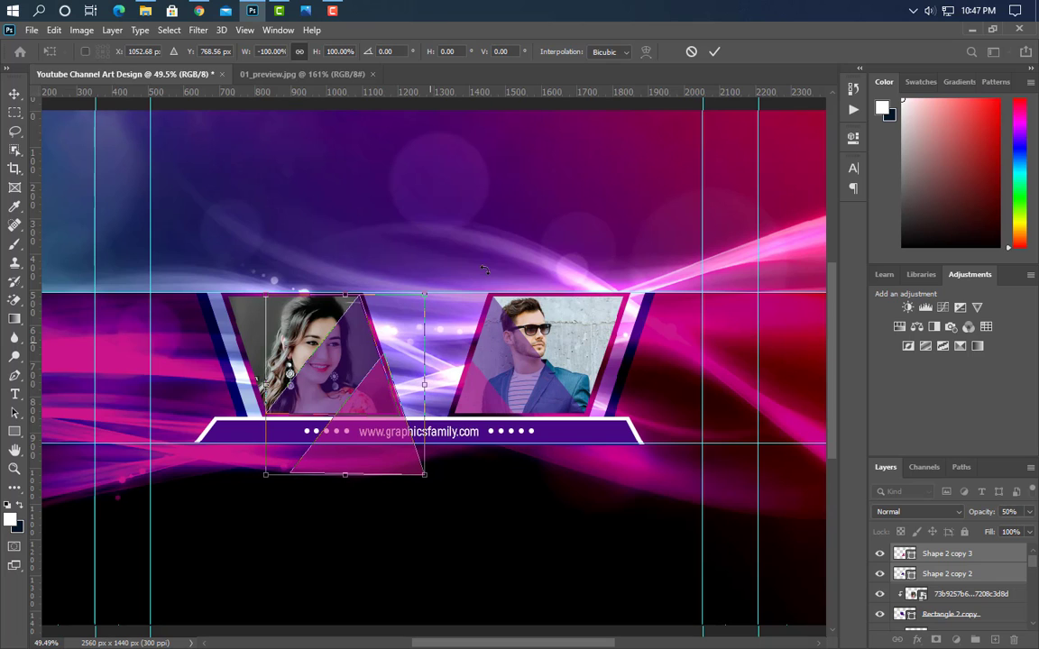
click(712, 53)
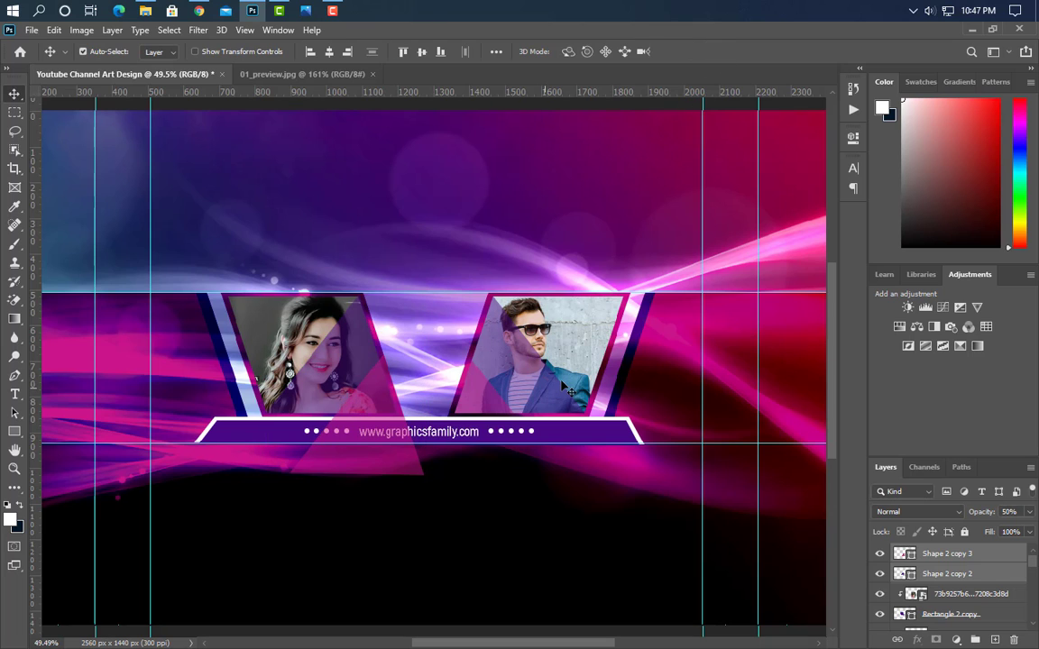
right_click(980, 578)
click(793, 314)
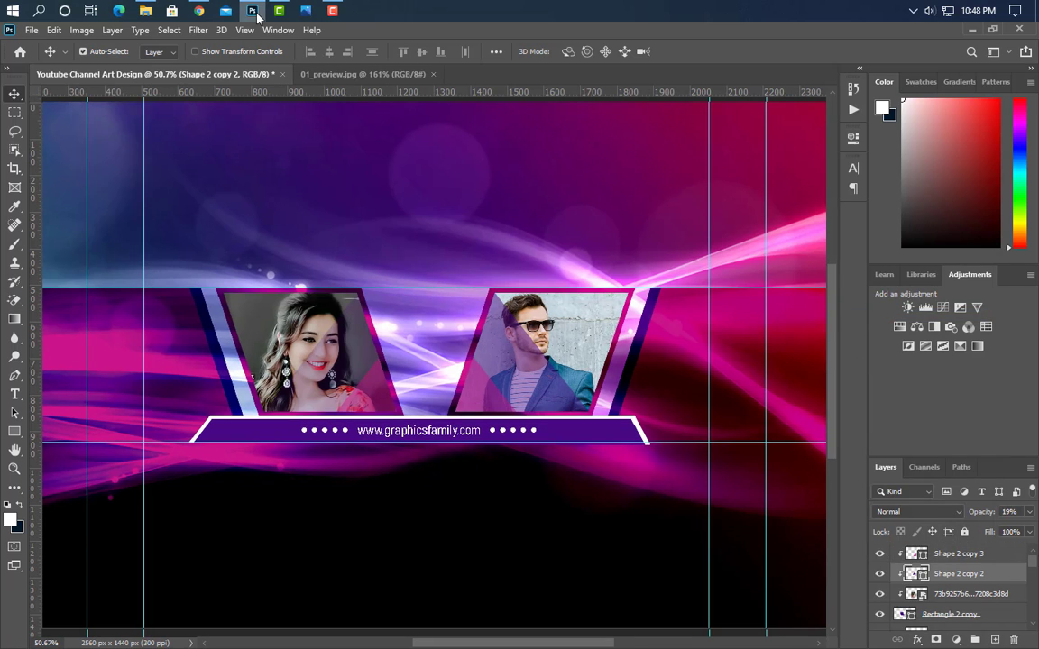
- Place the green and dark Graphic logo file from the desktop into the channel art, scaled to about 8.75%
click(253, 12)
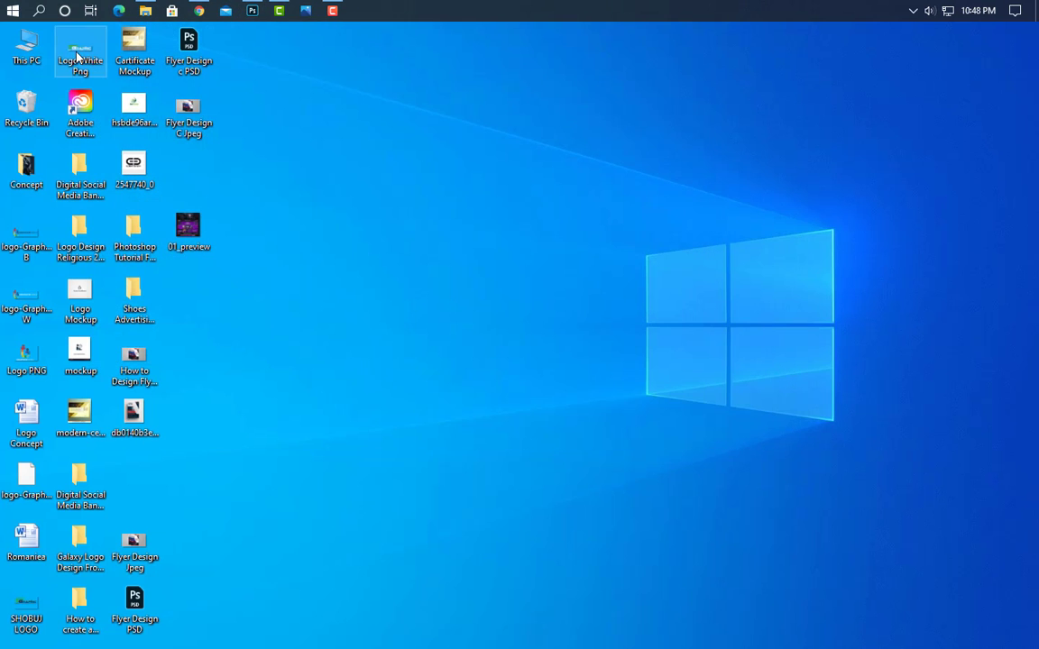
drag(26, 608, 207, 189)
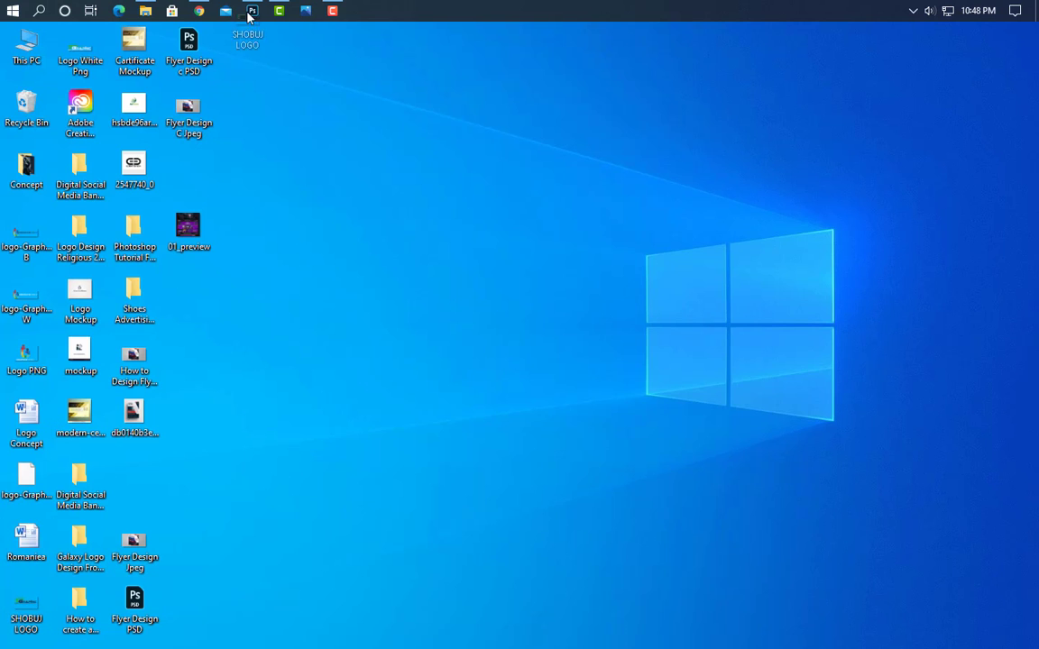
drag(251, 15, 575, 336)
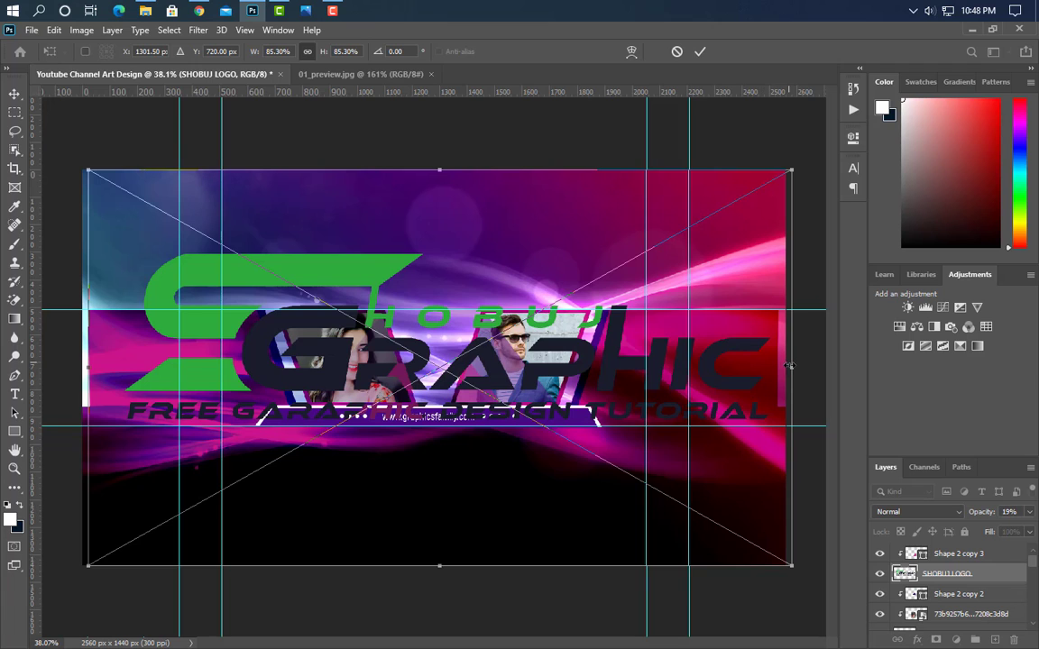
drag(790, 365, 471, 340)
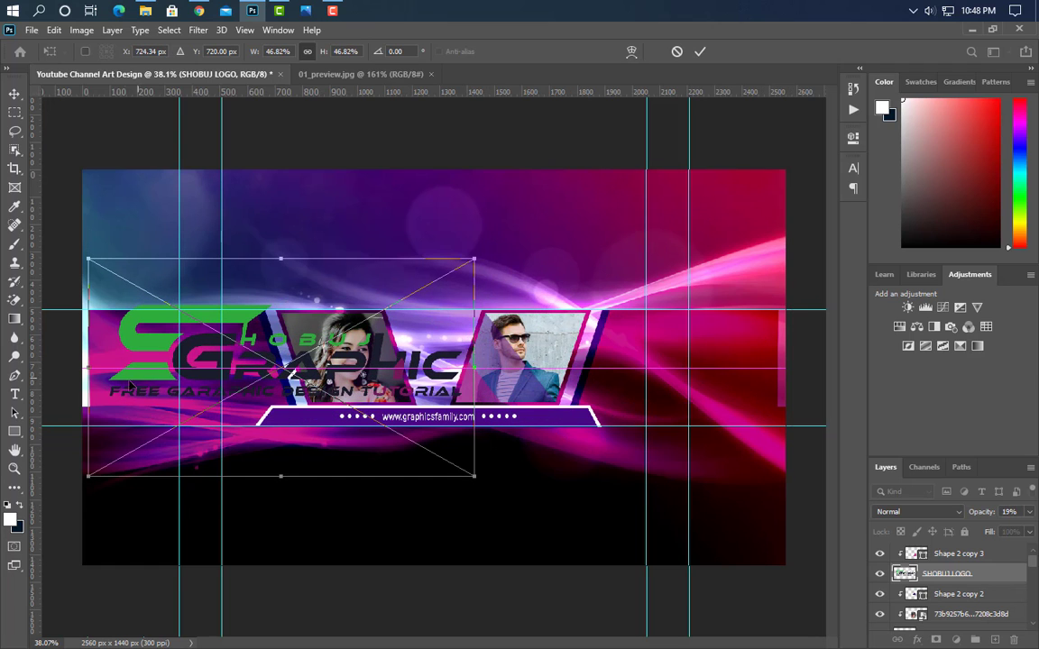
drag(88, 367, 406, 341)
scroll(430, 343, up, 8)
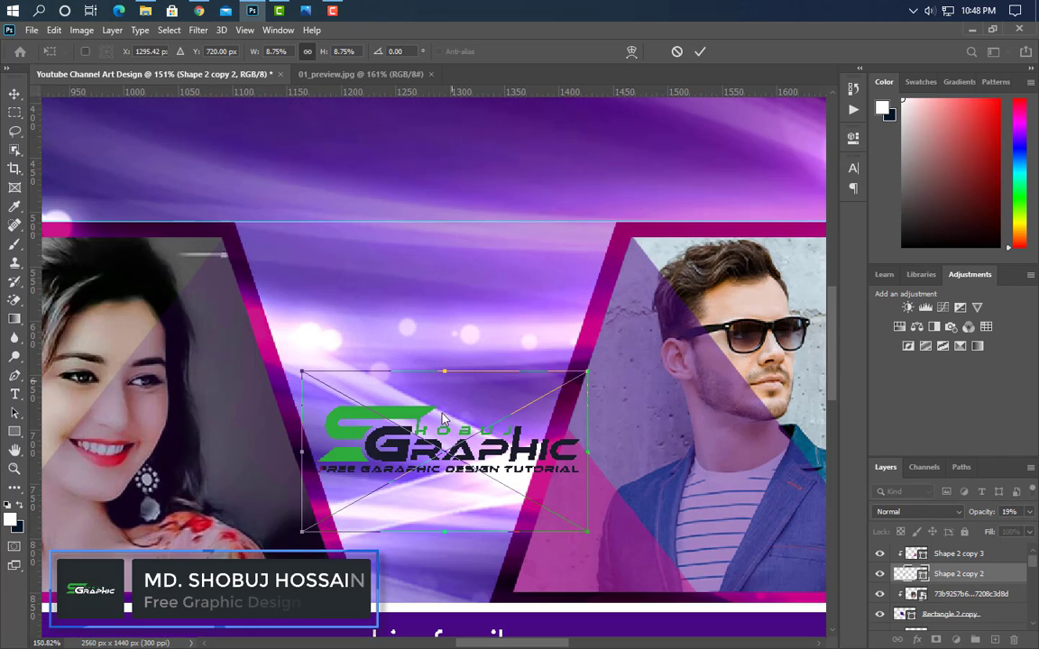
- Position the logo in the upper gap between the two photo panels and scale it to about 9.06%
drag(442, 418, 426, 308)
drag(419, 383, 420, 389)
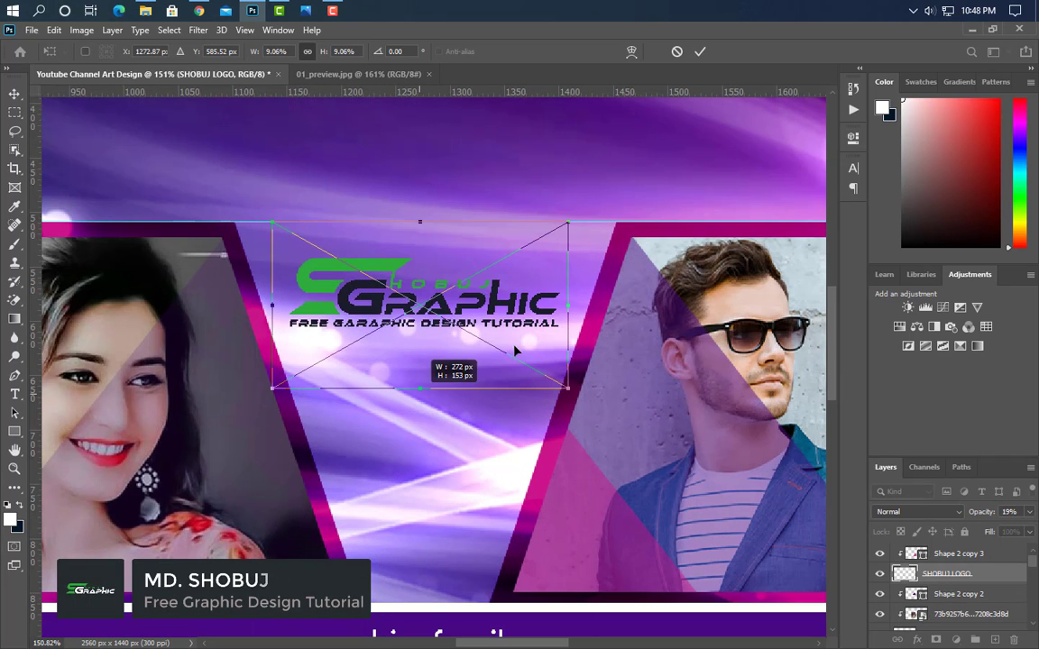
click(701, 51)
key(Right)
key(Right)
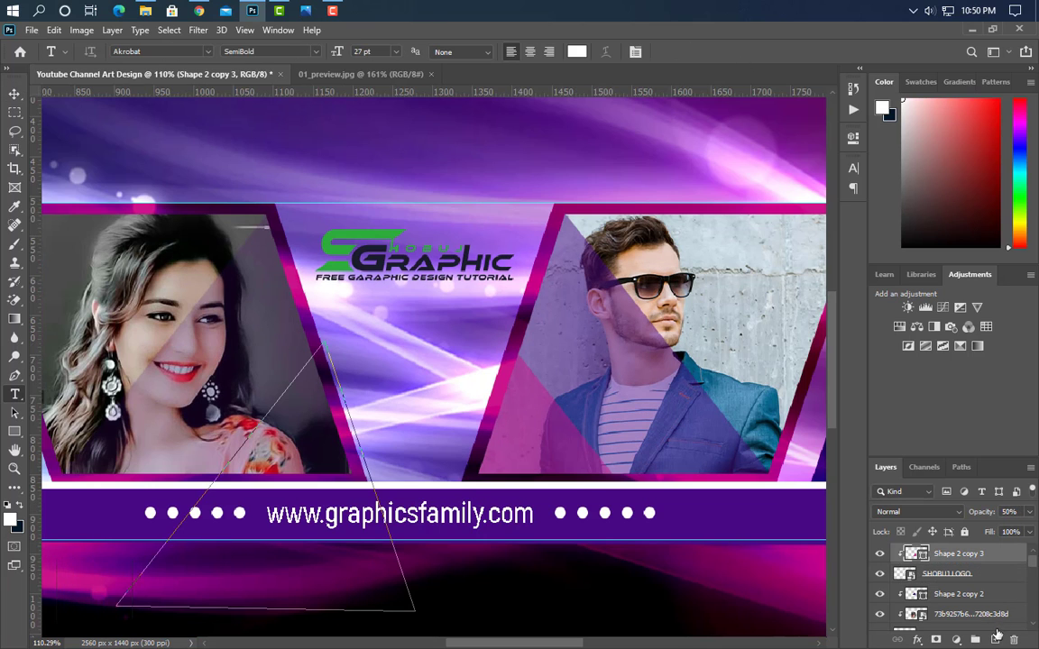
- Add the text "Youtube" on a new layer just below the logo and set its Akrobat font weight to ExtraBold
click(996, 640)
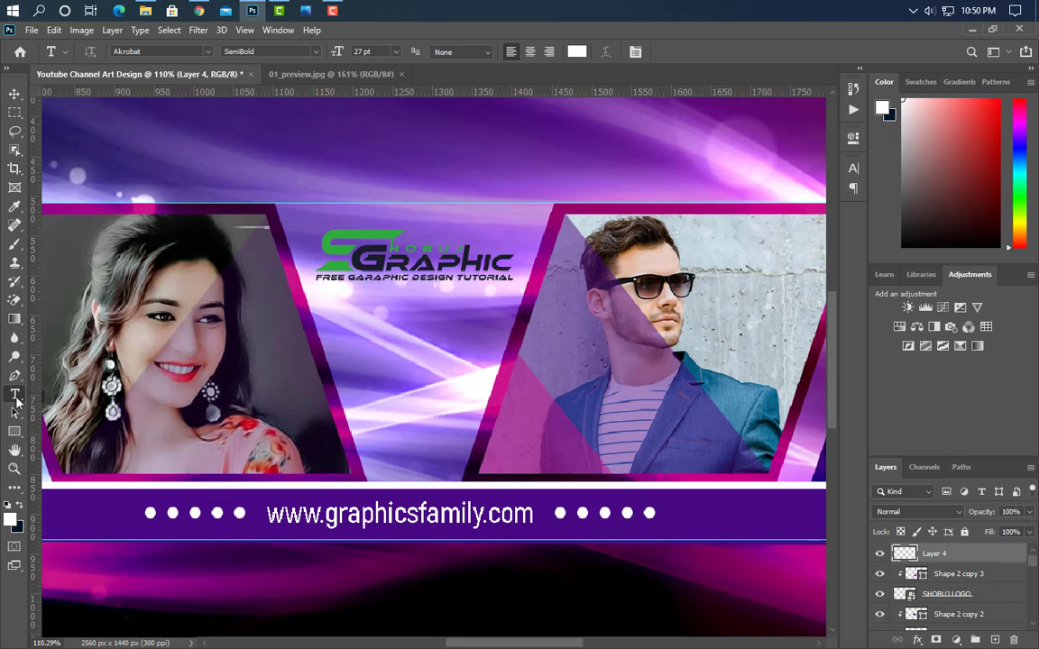
click(338, 333)
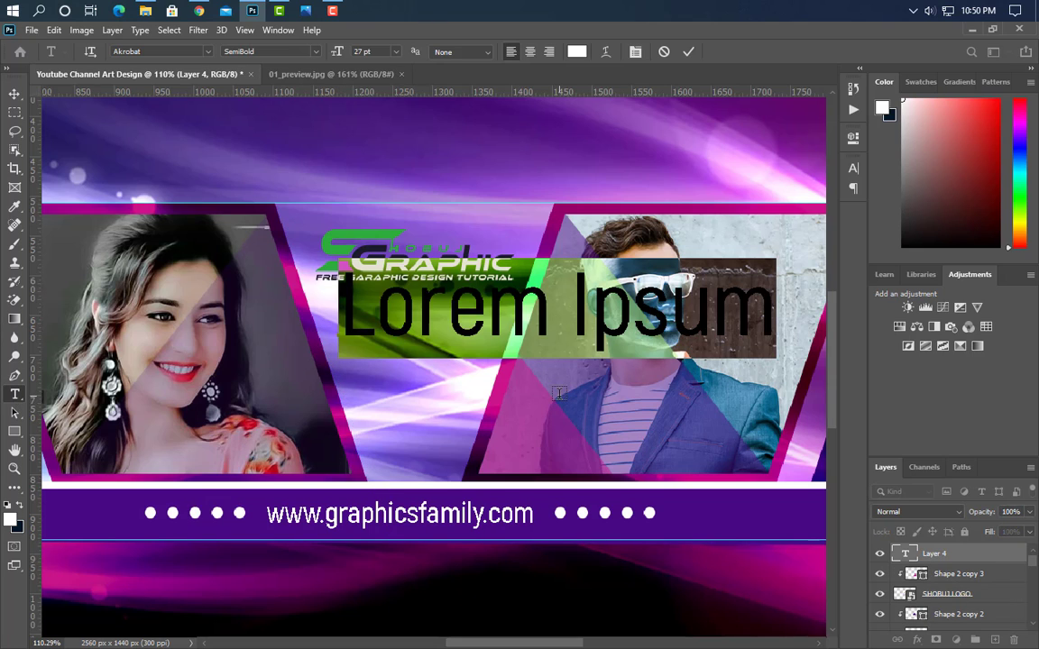
text(Your)
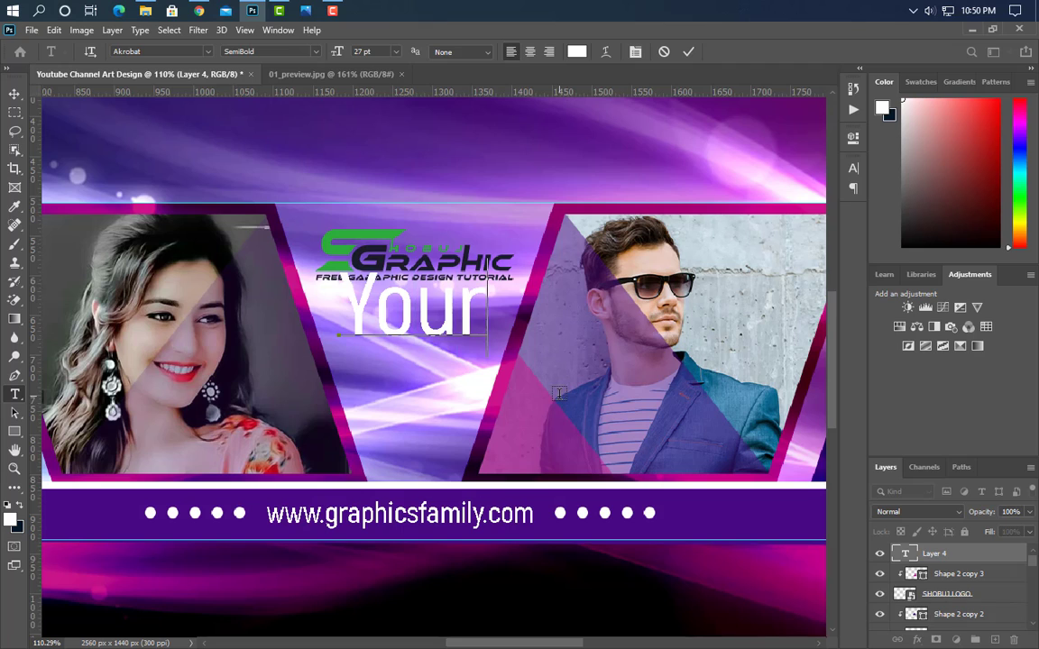
key(BackSpace)
text(tube)
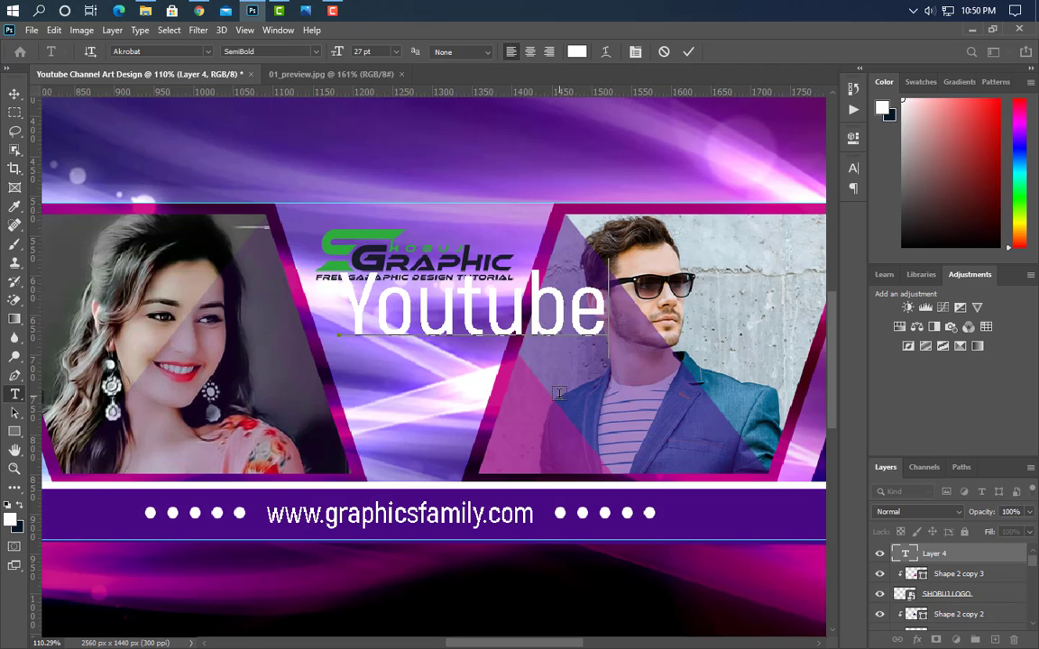
click(689, 54)
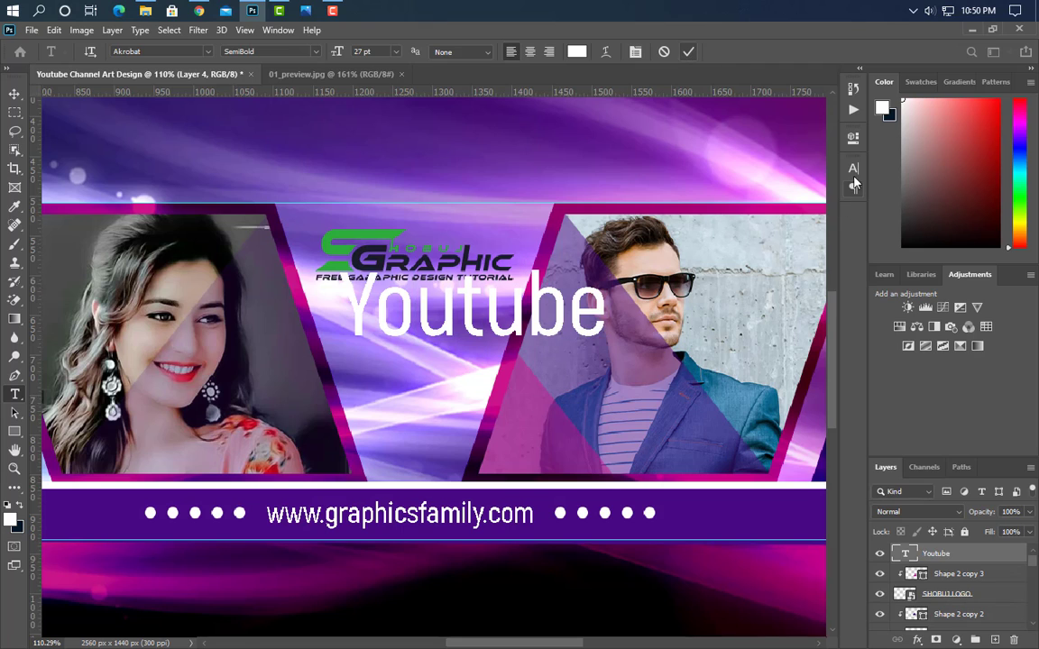
click(853, 168)
click(828, 189)
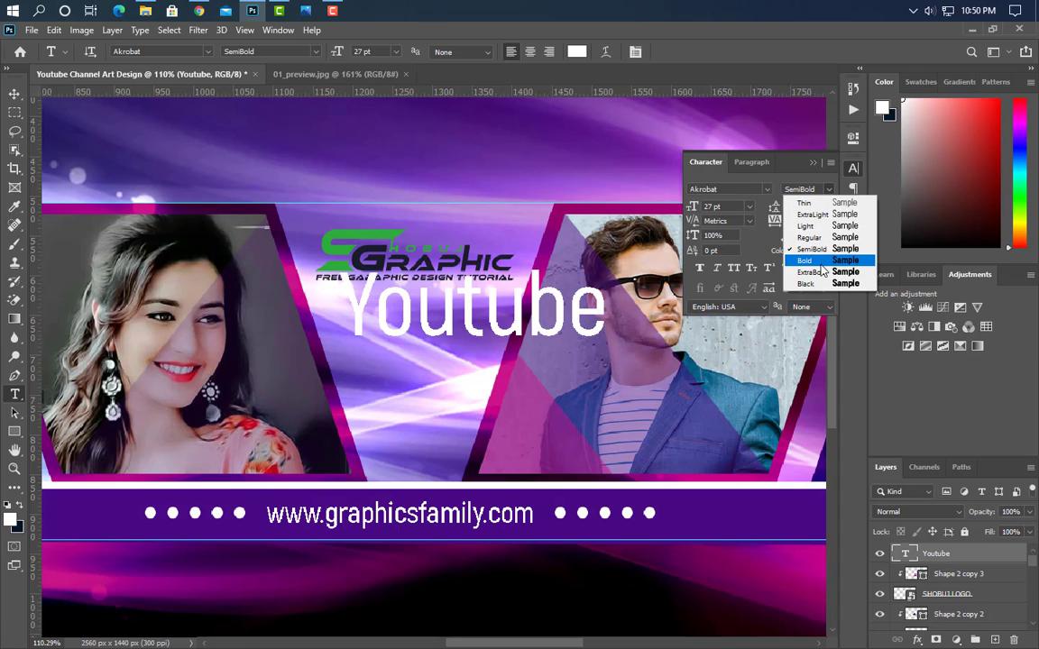
click(785, 270)
- Scale the Youtube text to about 55.01% and position it beneath the logo between the photo panels at about X 1278.38, Y 686.50 px
key(ctrl+t)
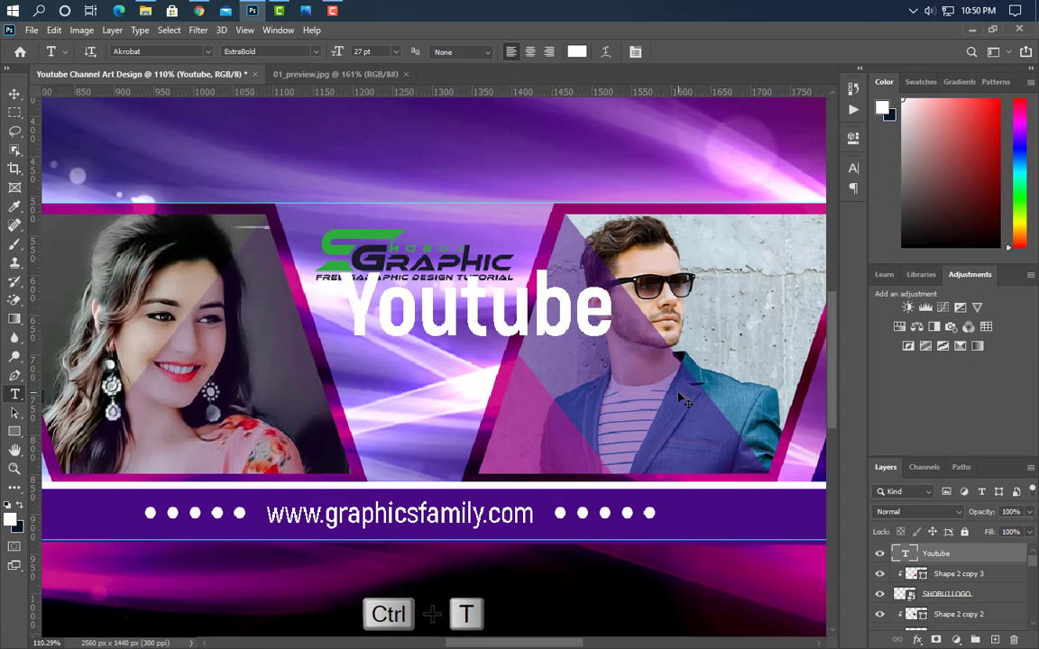
drag(615, 309, 495, 347)
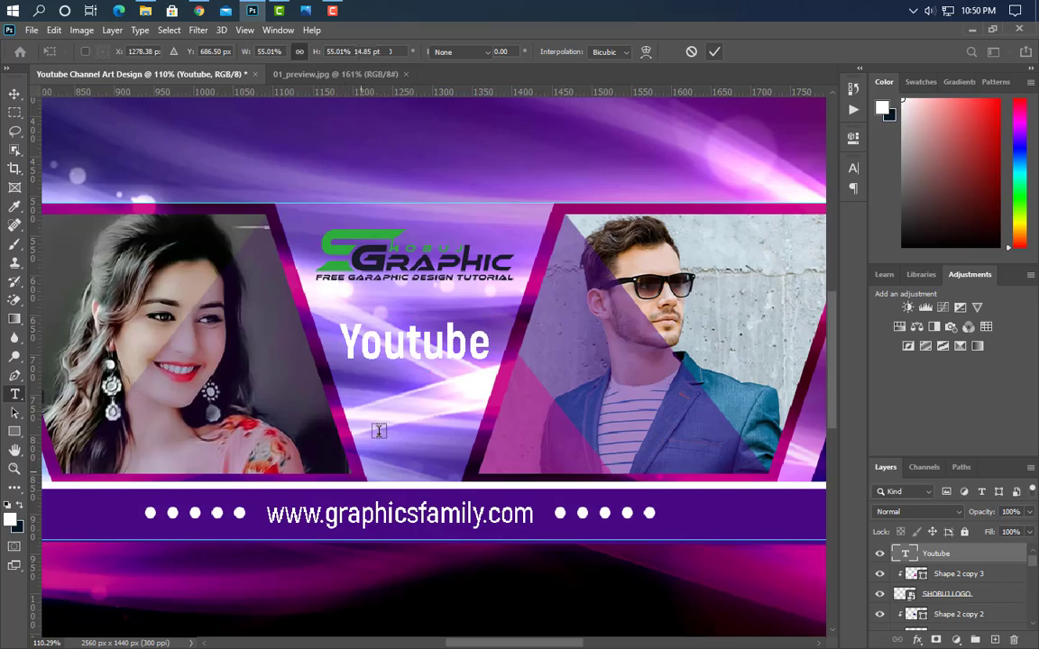
key(Return)
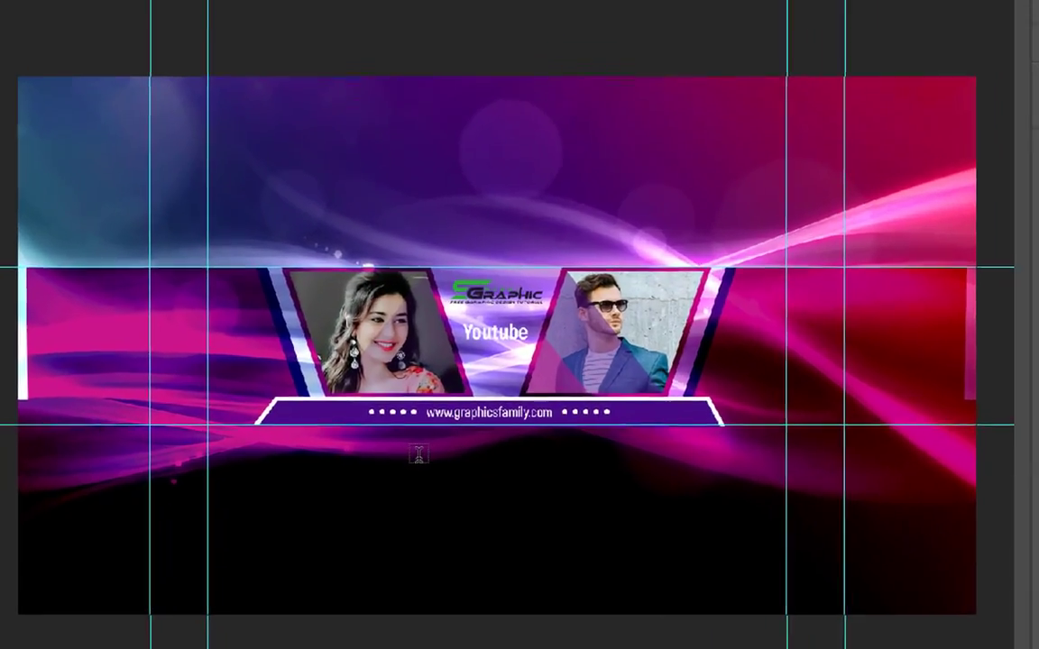